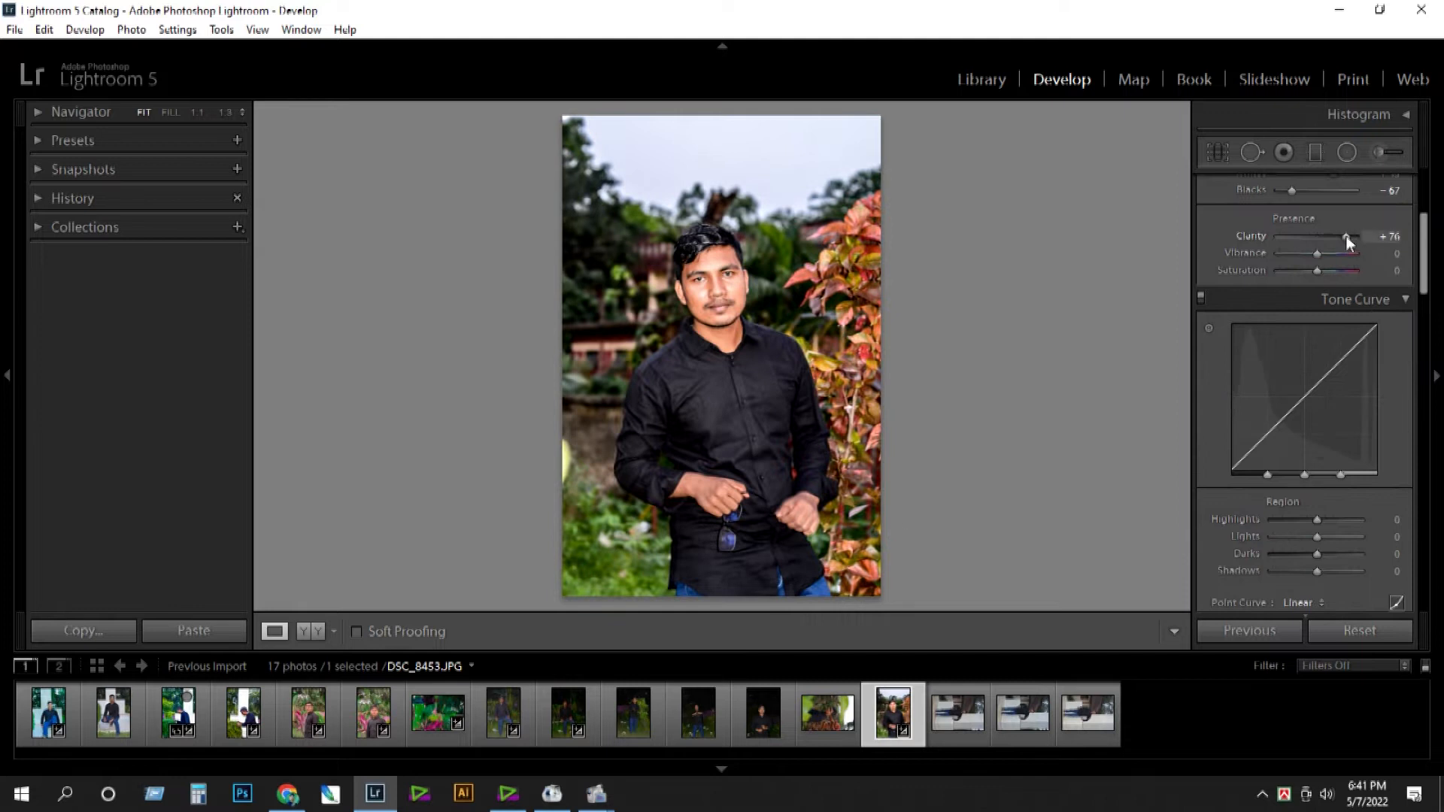
Lower the Lights and Darks regions of the Tone Curve and fine-tune its Highlights and Shadows regions.
drag(1424, 260, 1424, 283)
mouse_move(1318, 400)
mouse_down()
mouse_move(1343, 399)
mouse_move(1315, 399)
mouse_up()
mouse_move(1318, 416)
mouse_down()
mouse_move(1348, 415)
mouse_move(1307, 416)
mouse_up()
mouse_move(1317, 434)
mouse_down()
mouse_move(1344, 433)
mouse_move(1310, 434)
mouse_up()
mouse_move(1317, 451)
mouse_down()
mouse_move(1337, 452)
mouse_move(1318, 451)
mouse_up()
Set the HSL hues to Red −89, Orange −16, Yellow +4, Green +31, Aqua −51, Blue −53, Purple +13 and Magenta +20.
drag(1424, 300, 1423, 341)
drag(1320, 362, 1325, 465)
Set split toning to Highlights Hue 43 and Saturation 1, Balance −86, and Shadows Hue 94.
drag(1423, 323, 1423, 355)
drag(1280, 384, 1289, 384)
drag(1280, 402, 1285, 430)
drag(1280, 477, 1299, 476)
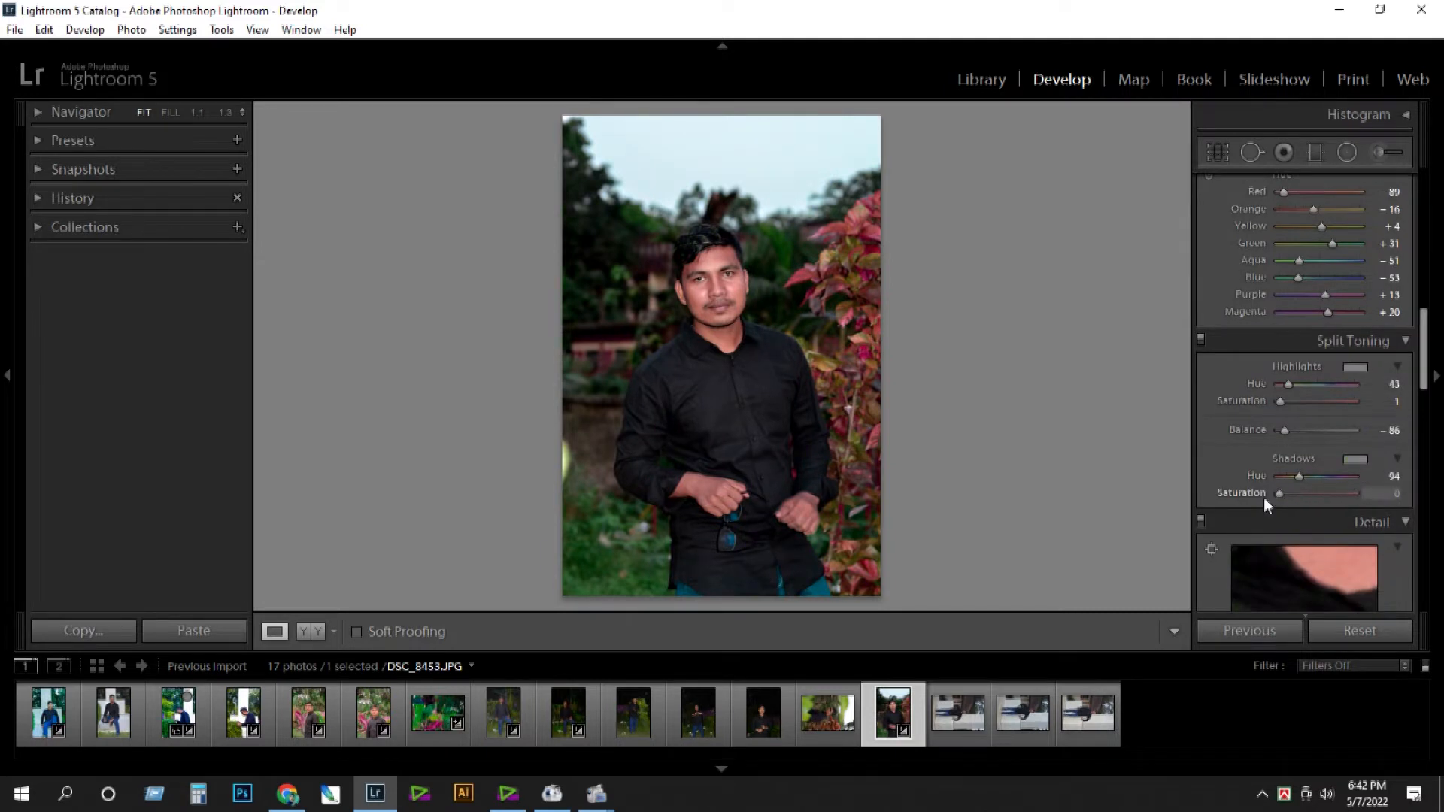
Inspect the photo at 1:1 and set the sharpening Amount to 0.
click(1436, 378)
mouse_move(1432, 384)
drag(1424, 376, 1424, 458)
click(827, 290)
mouse_move(1279, 294)
mouse_down()
mouse_move(1355, 295)
mouse_move(1280, 295)
mouse_up()
click(864, 368)
click(1434, 379)
Smooth the skin with Luminance noise reduction and a Detail of 67, checking the face at 1:1 and the whole photo.
click(718, 278)
drag(1280, 392, 1356, 410)
click(1296, 392)
click(1295, 410)
drag(821, 377, 831, 357)
click(1355, 392)
click(1329, 409)
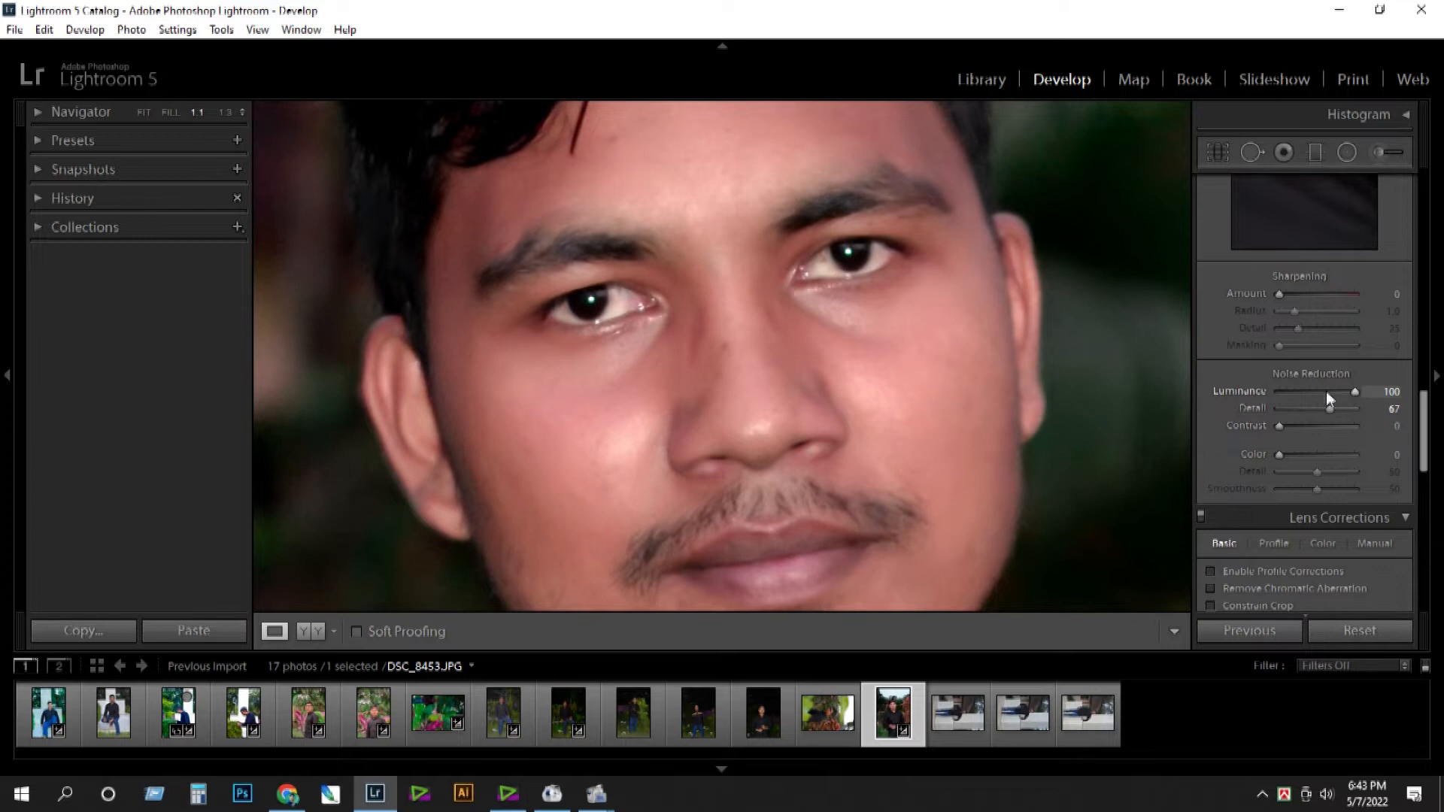
click(1313, 392)
double_click(828, 369)
click(828, 368)
Add a white post-crop vignette around the photo and set the grain to Amount 0 and Size 100.
drag(1424, 434, 1424, 524)
drag(1317, 374, 1306, 425)
mouse_move(1279, 489)
mouse_down()
mouse_move(1346, 492)
mouse_move(1260, 493)
mouse_move(1299, 489)
mouse_up()
click(710, 277)
mouse_move(1298, 505)
mouse_down()
mouse_move(1359, 506)
mouse_move(1279, 488)
mouse_up()
Set the camera calibration Shadows Tint to −29 and Red Primary Hue to +76, and adjust the Green and Blue Primary values.
drag(1425, 507, 1424, 556)
drag(1318, 403, 1345, 449)
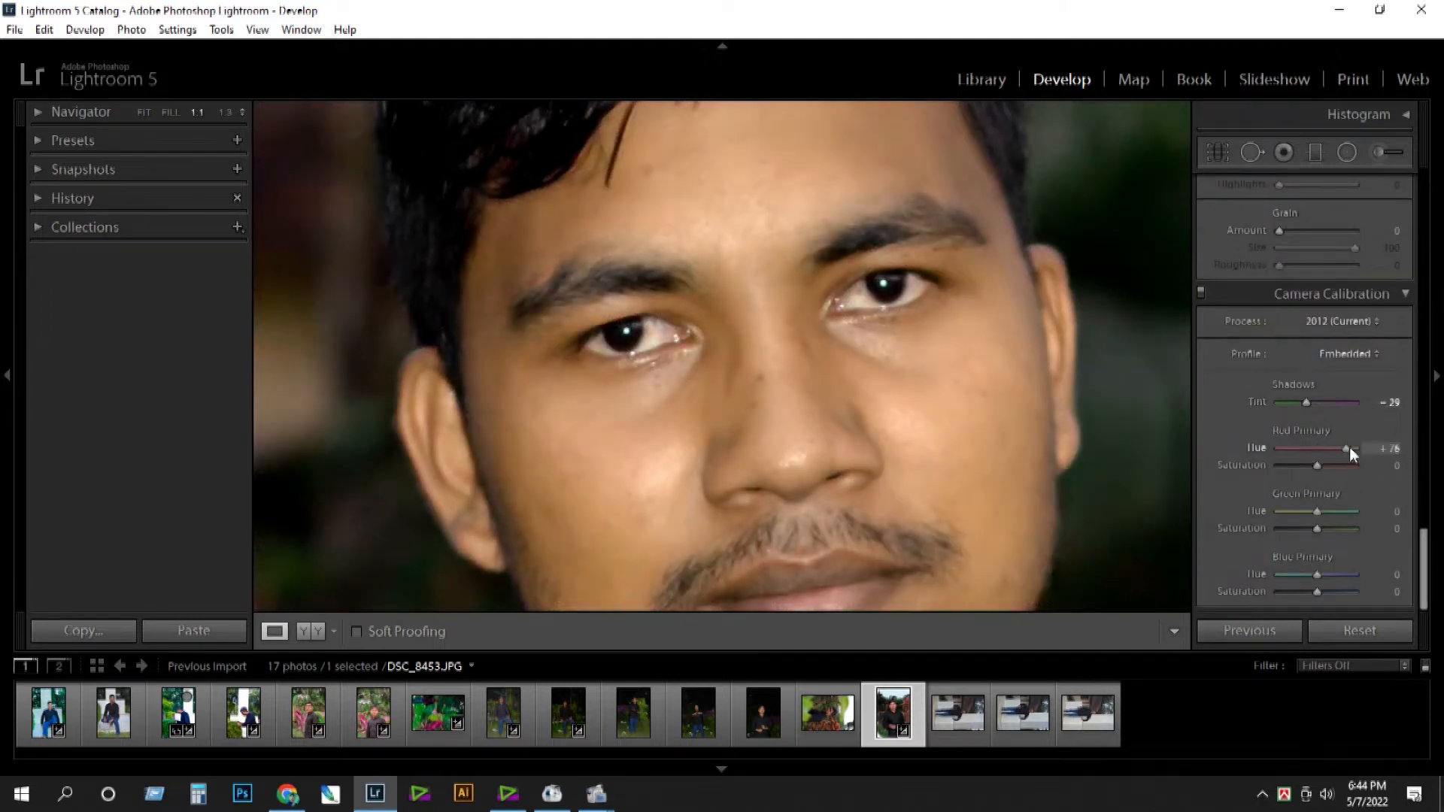
click(1053, 384)
drag(1359, 513, 1309, 575)
drag(1317, 592, 1307, 592)
Set the photo's white balance to Temp 0 and Tint −2.
click(1429, 336)
mouse_move(1430, 336)
drag(1322, 249, 1320, 250)
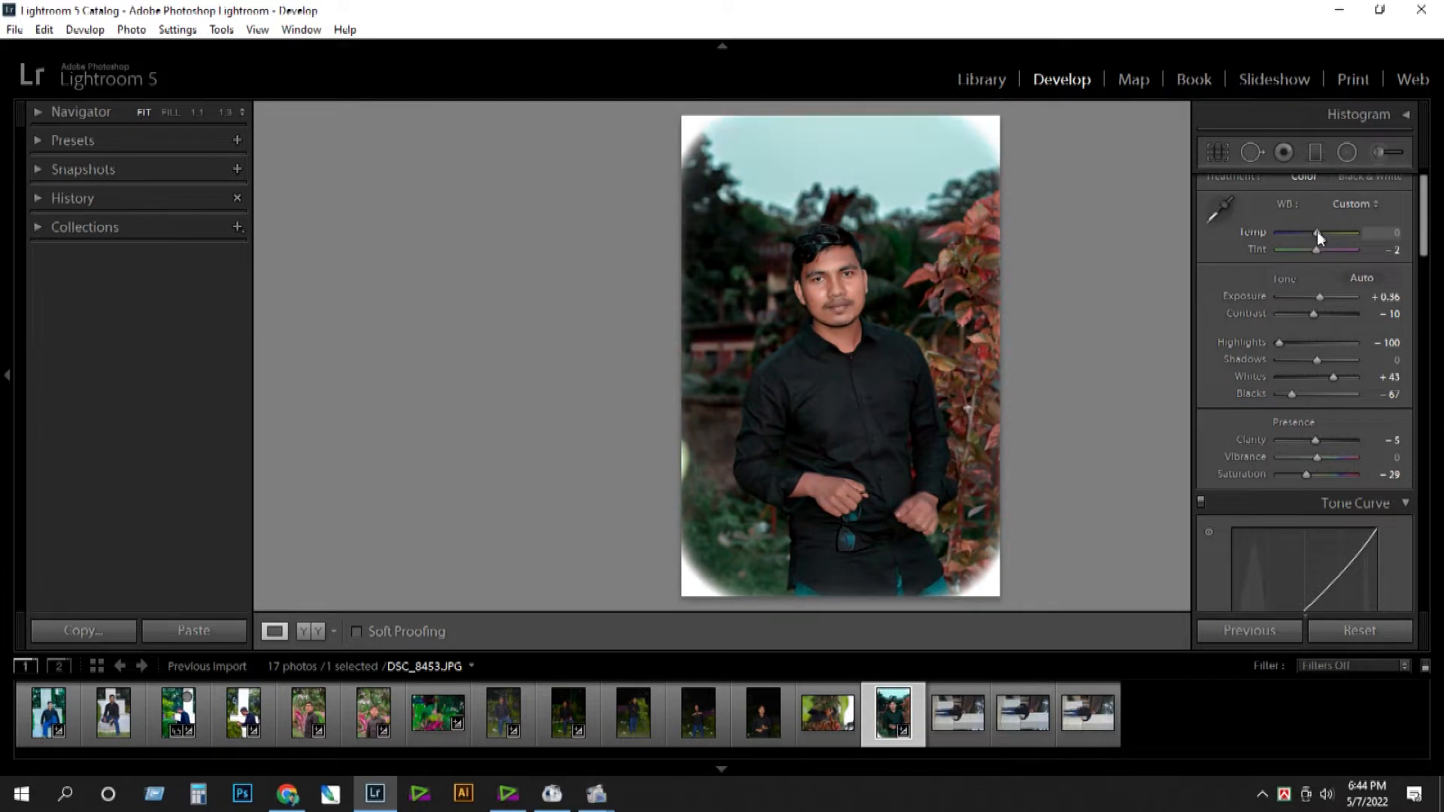
Visit the Map module, switch to the Book module and look at the page layout categories.
key(ctrl+alt+3)
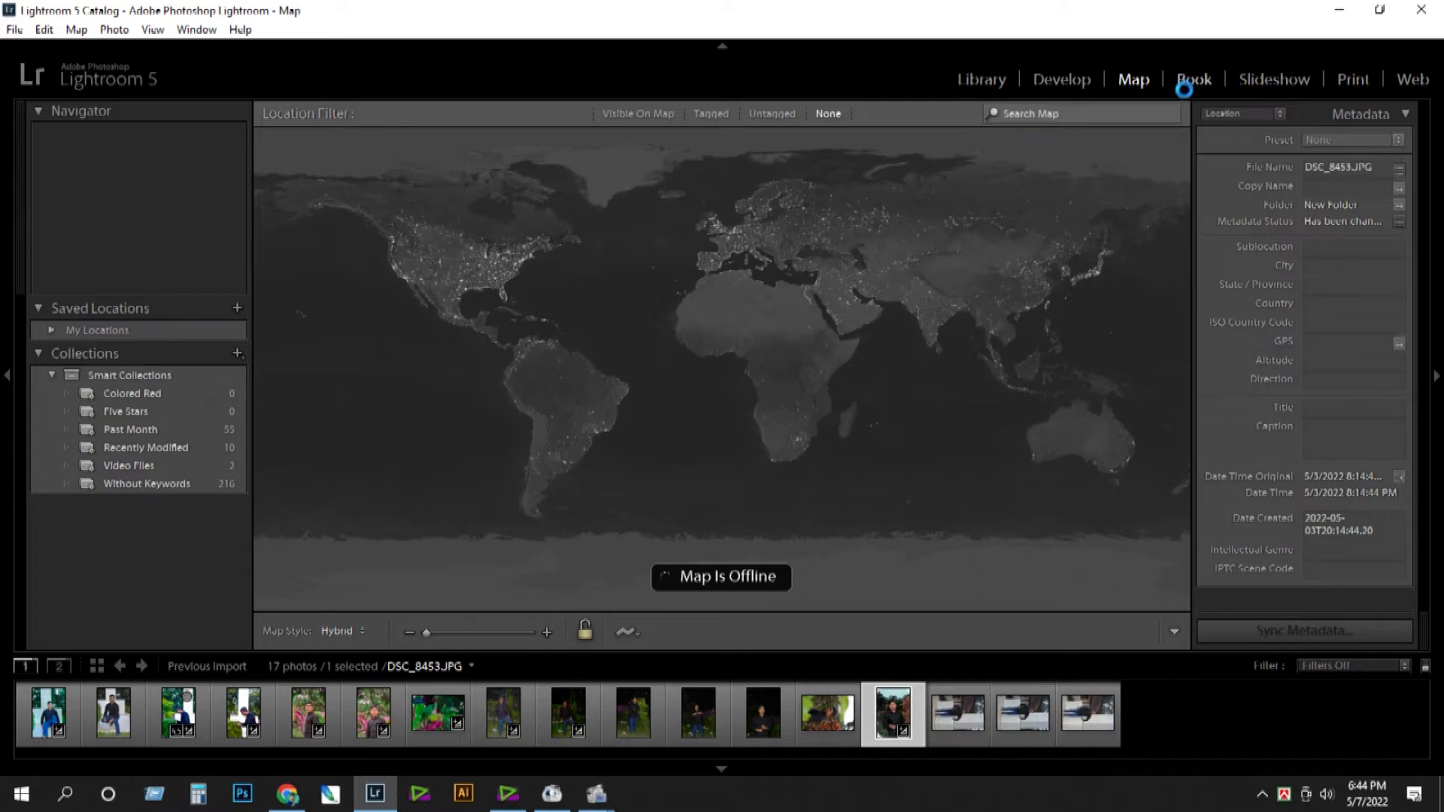
click(1193, 80)
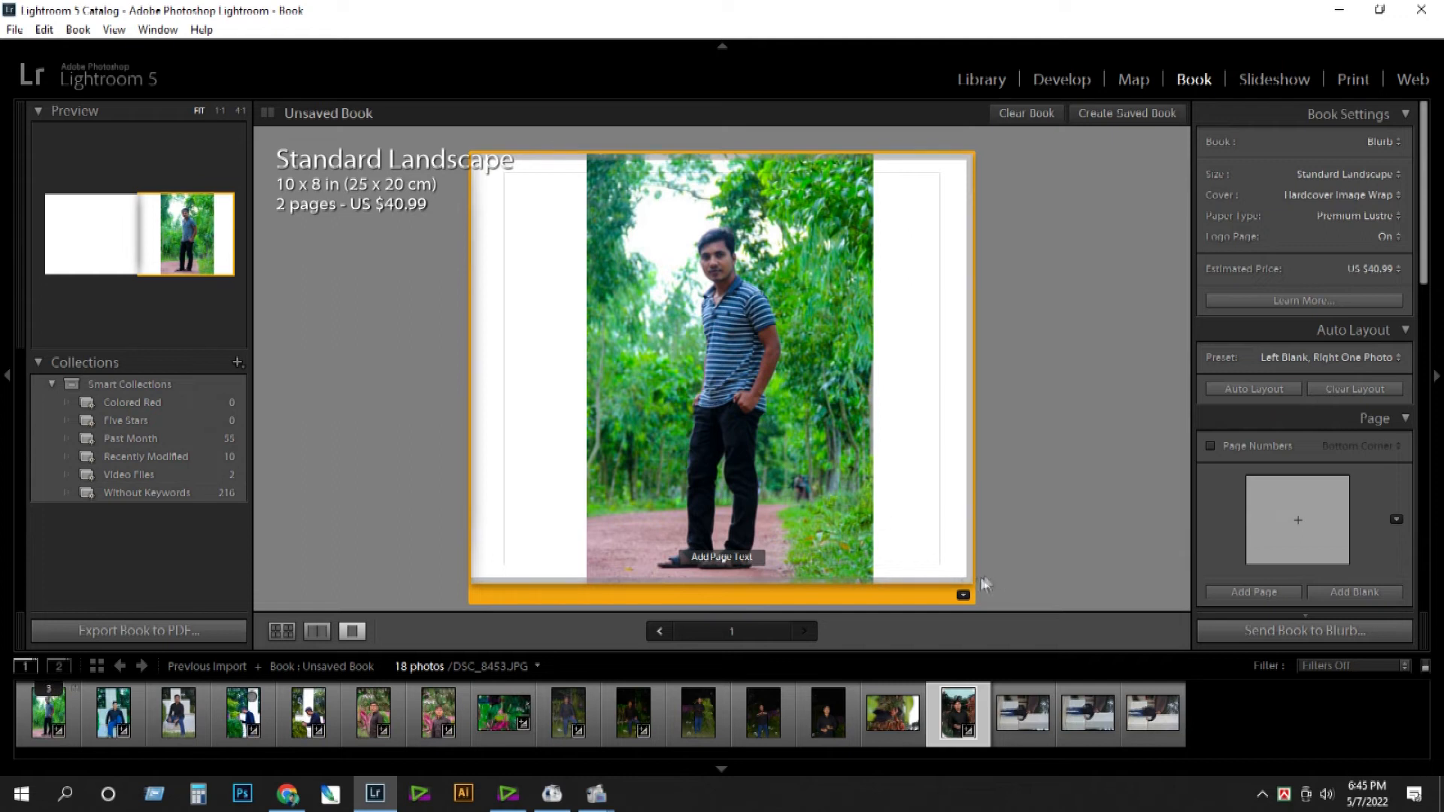
click(964, 595)
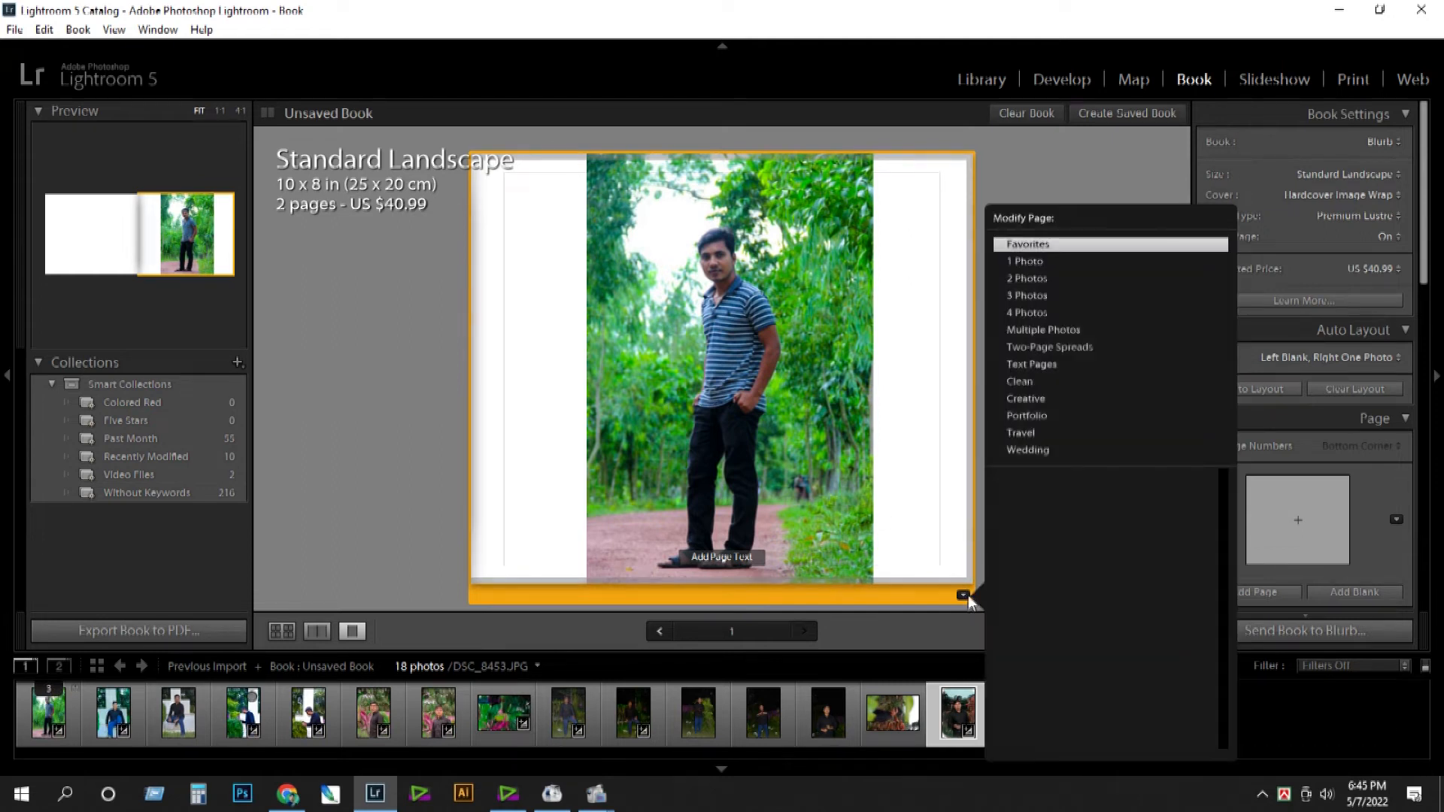
click(944, 579)
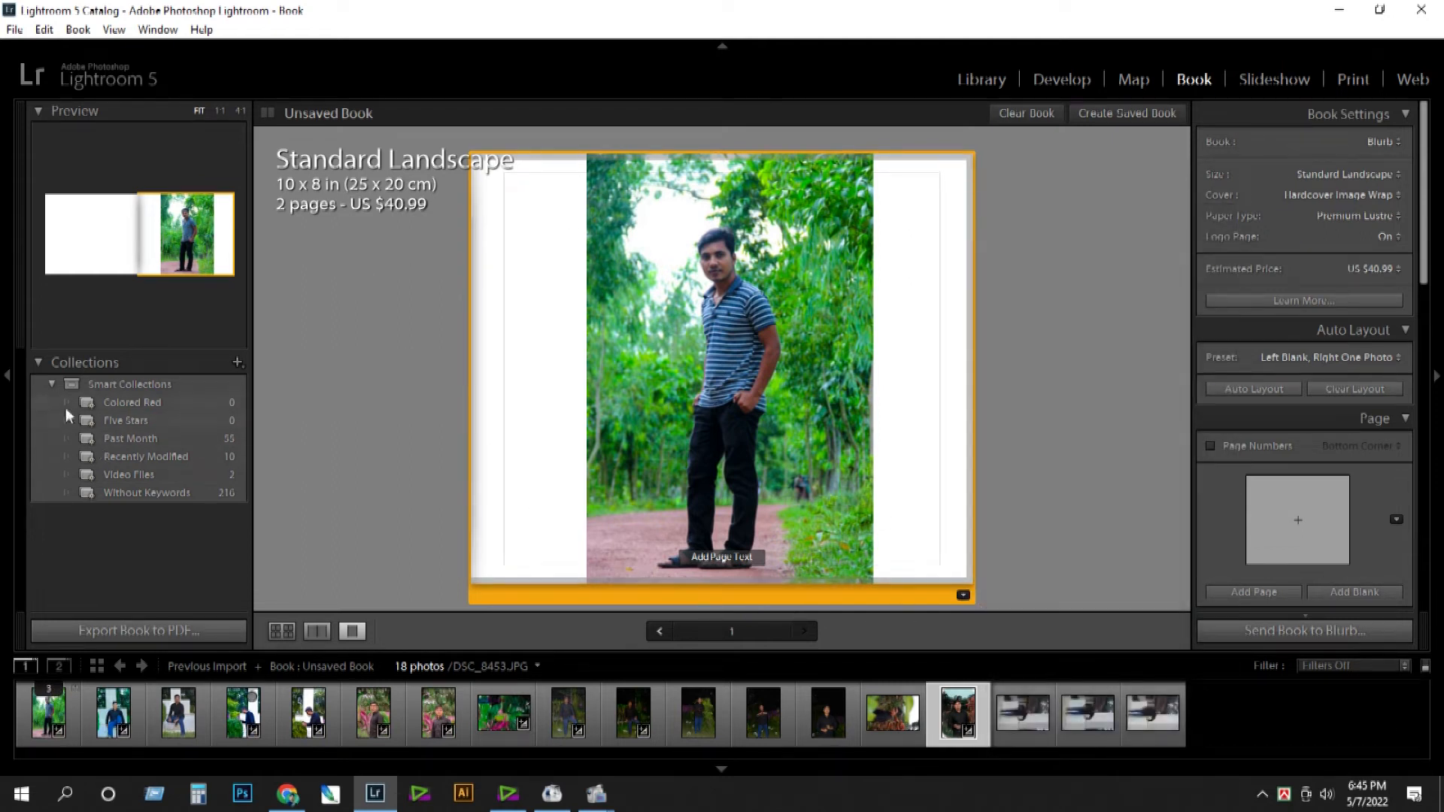
Look through the Colored Red and Five Stars smart collections and show the Past Month photos.
click(43, 364)
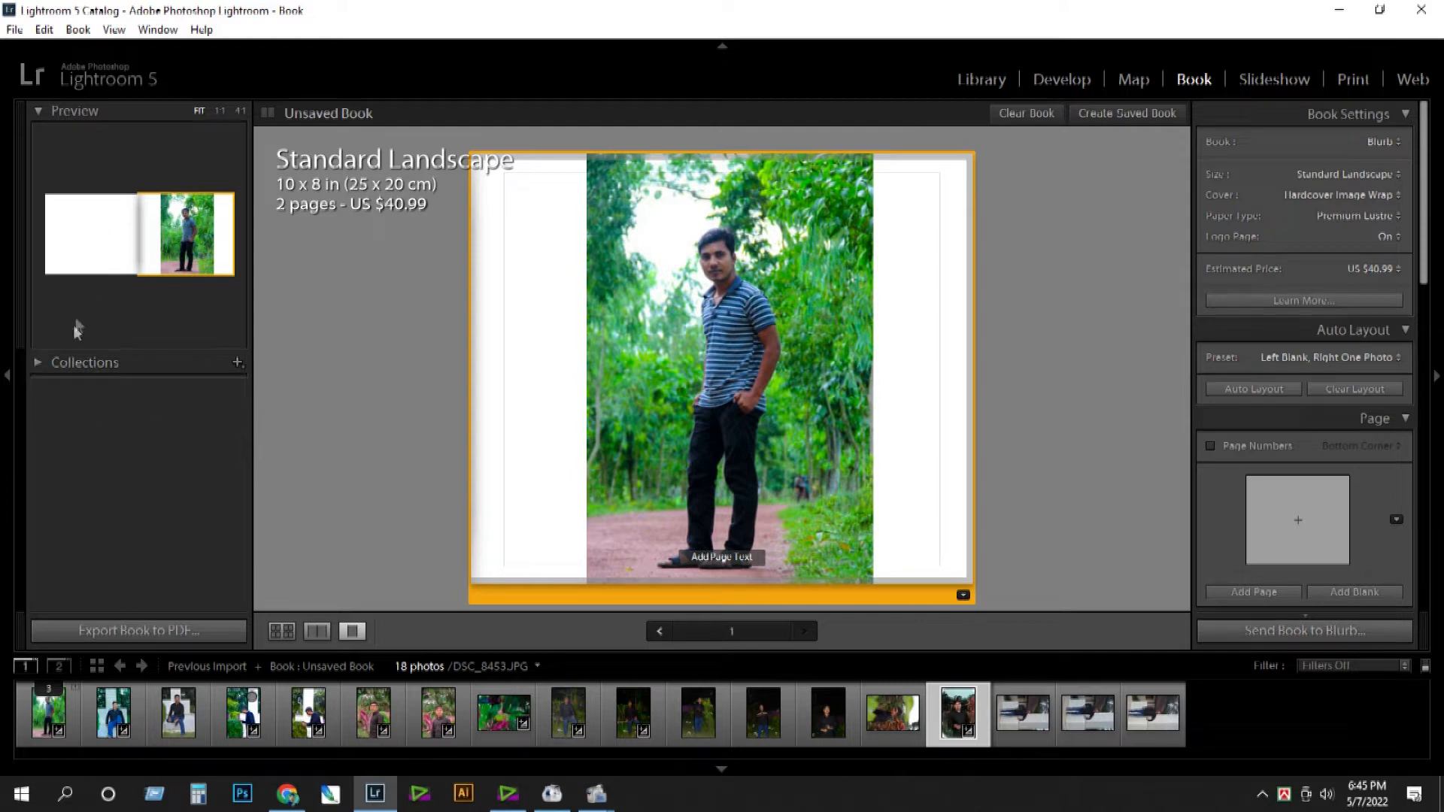
click(38, 363)
click(93, 400)
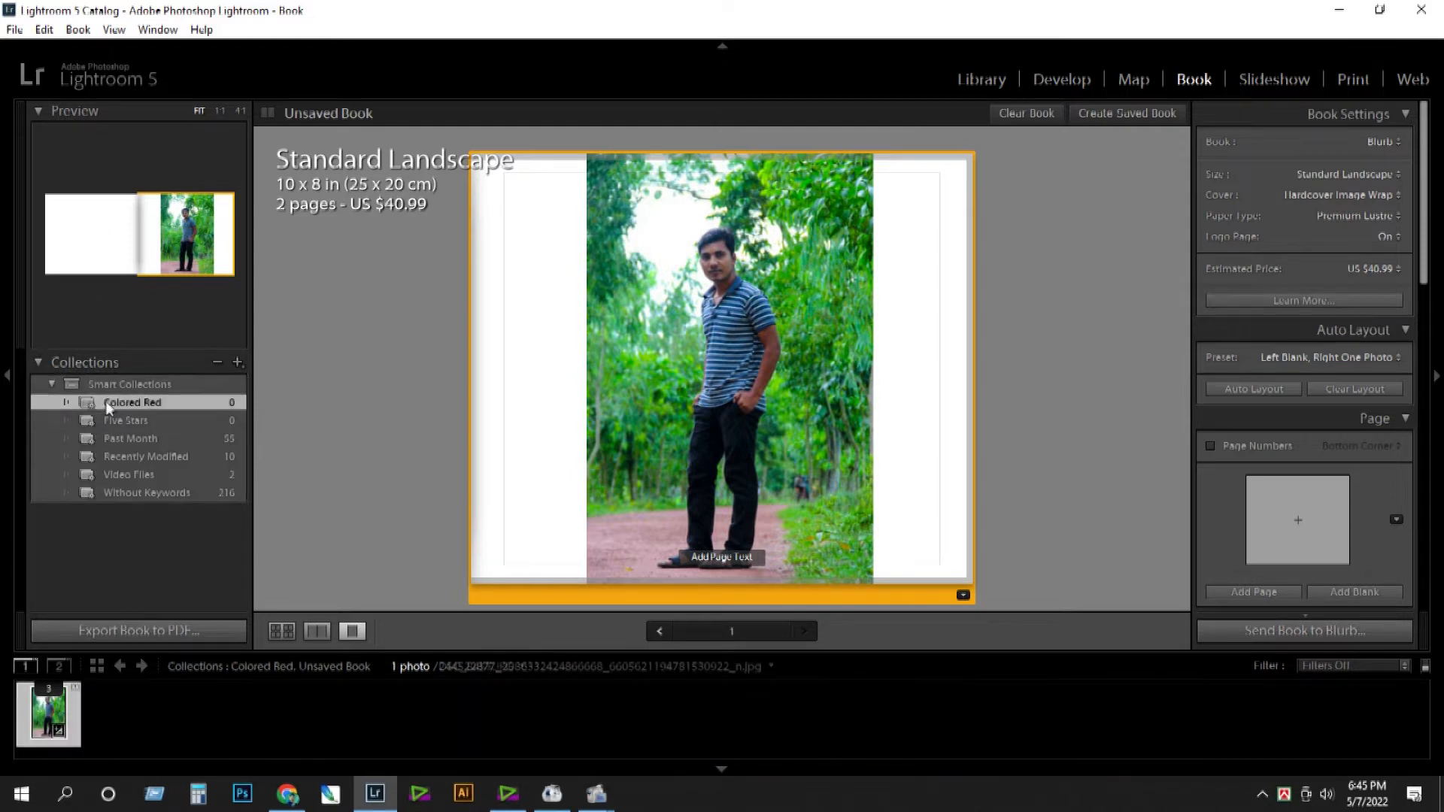
click(120, 420)
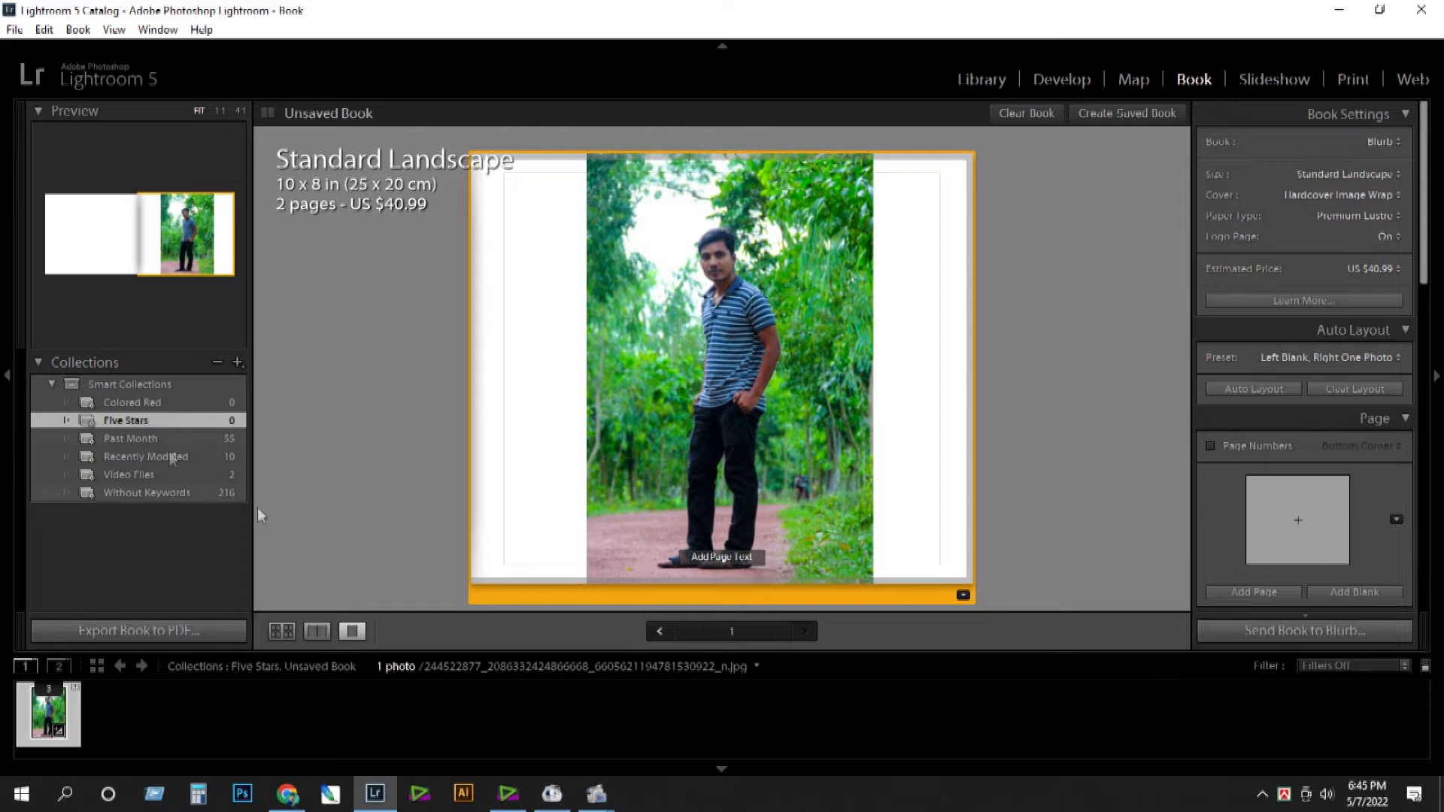
click(125, 439)
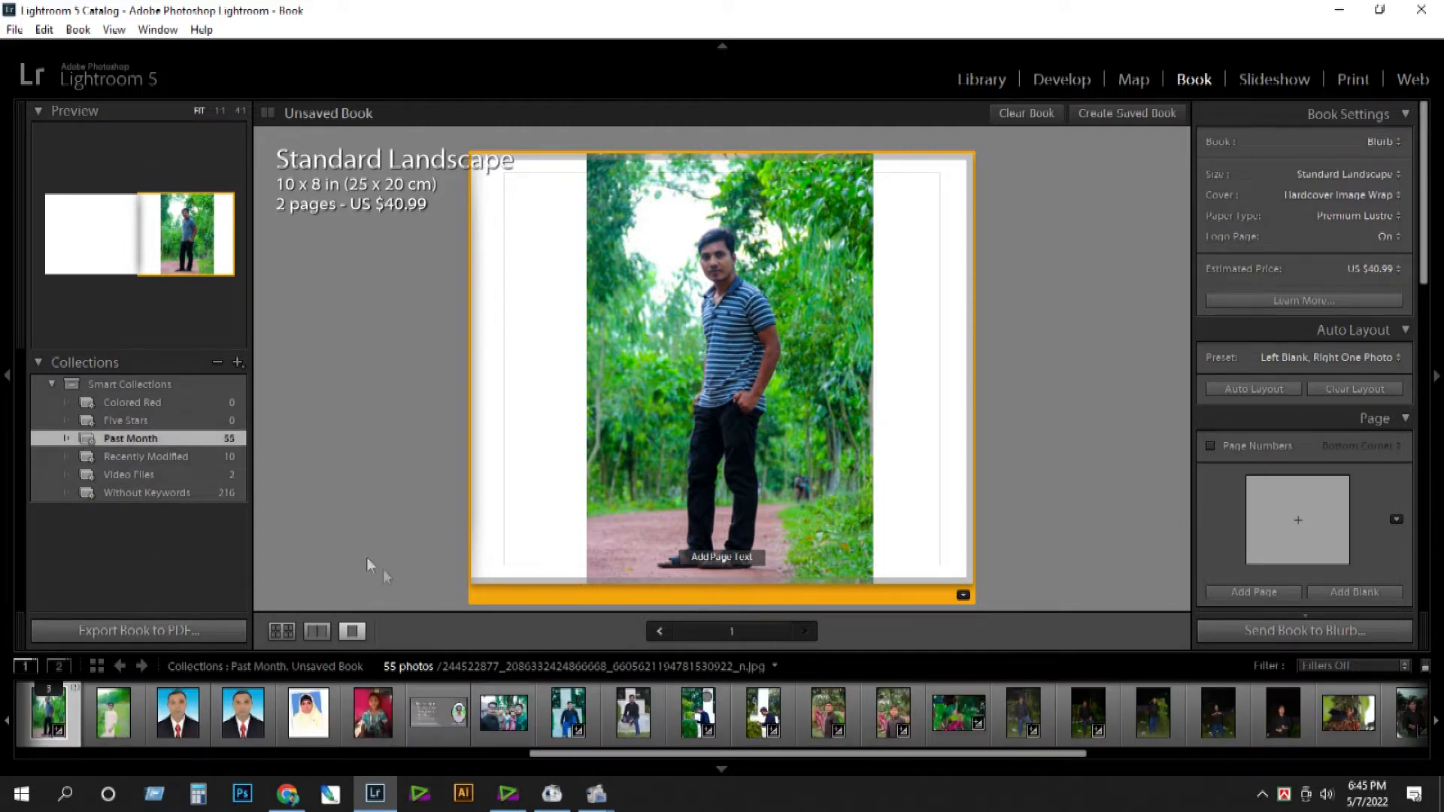
Try the book page's photo at 80% zoom and reposition it within its cell.
click(733, 281)
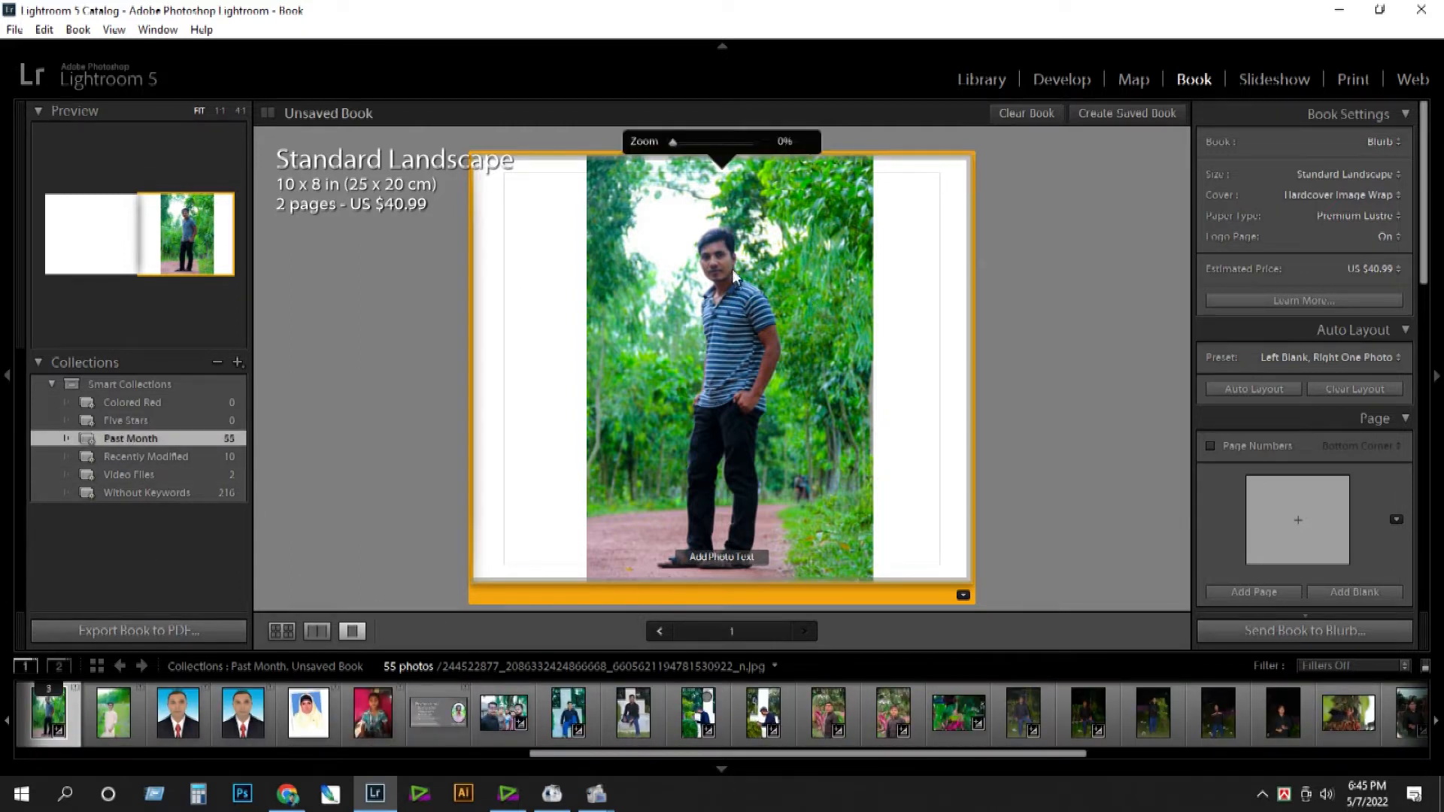
drag(673, 144, 735, 141)
drag(743, 210, 753, 462)
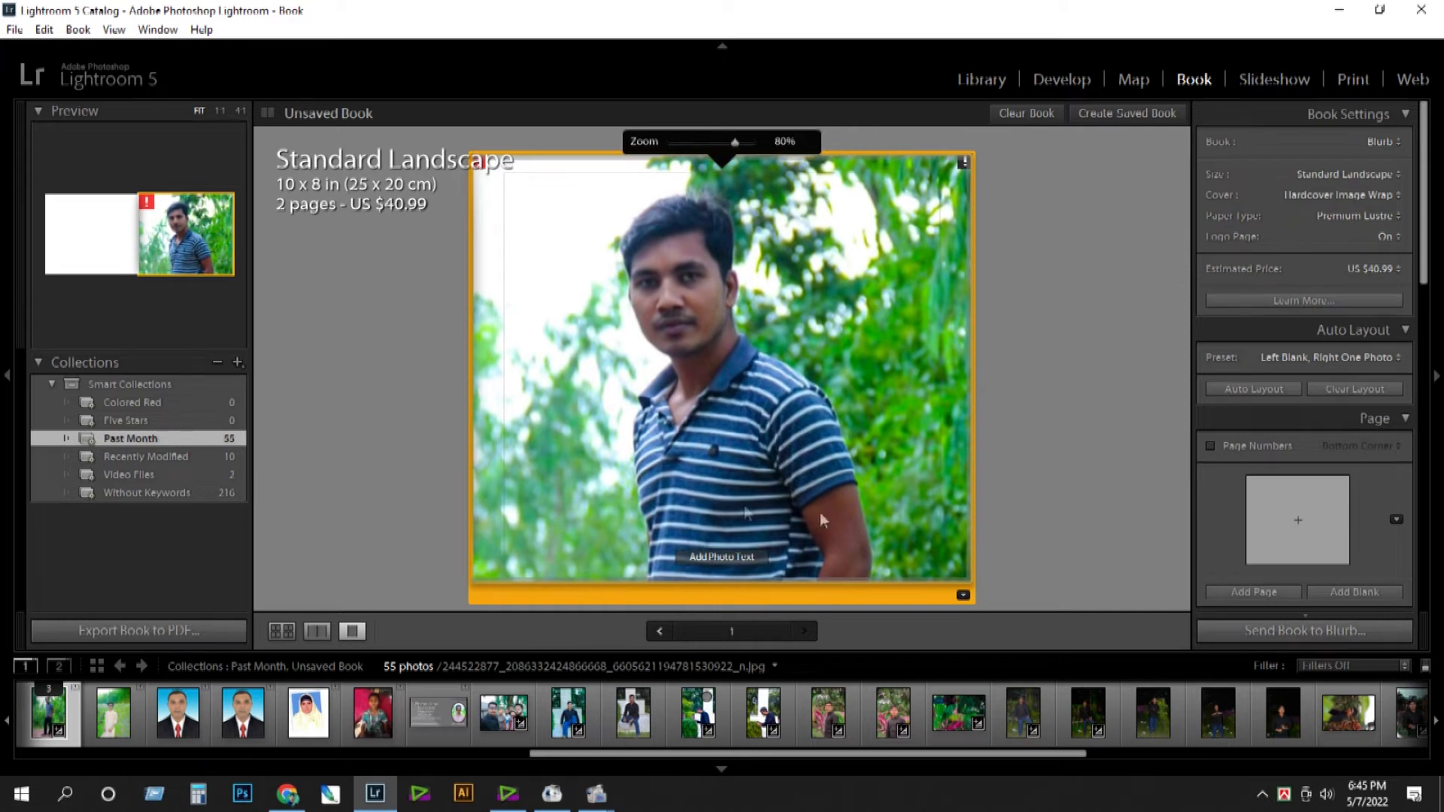
drag(863, 499, 869, 481)
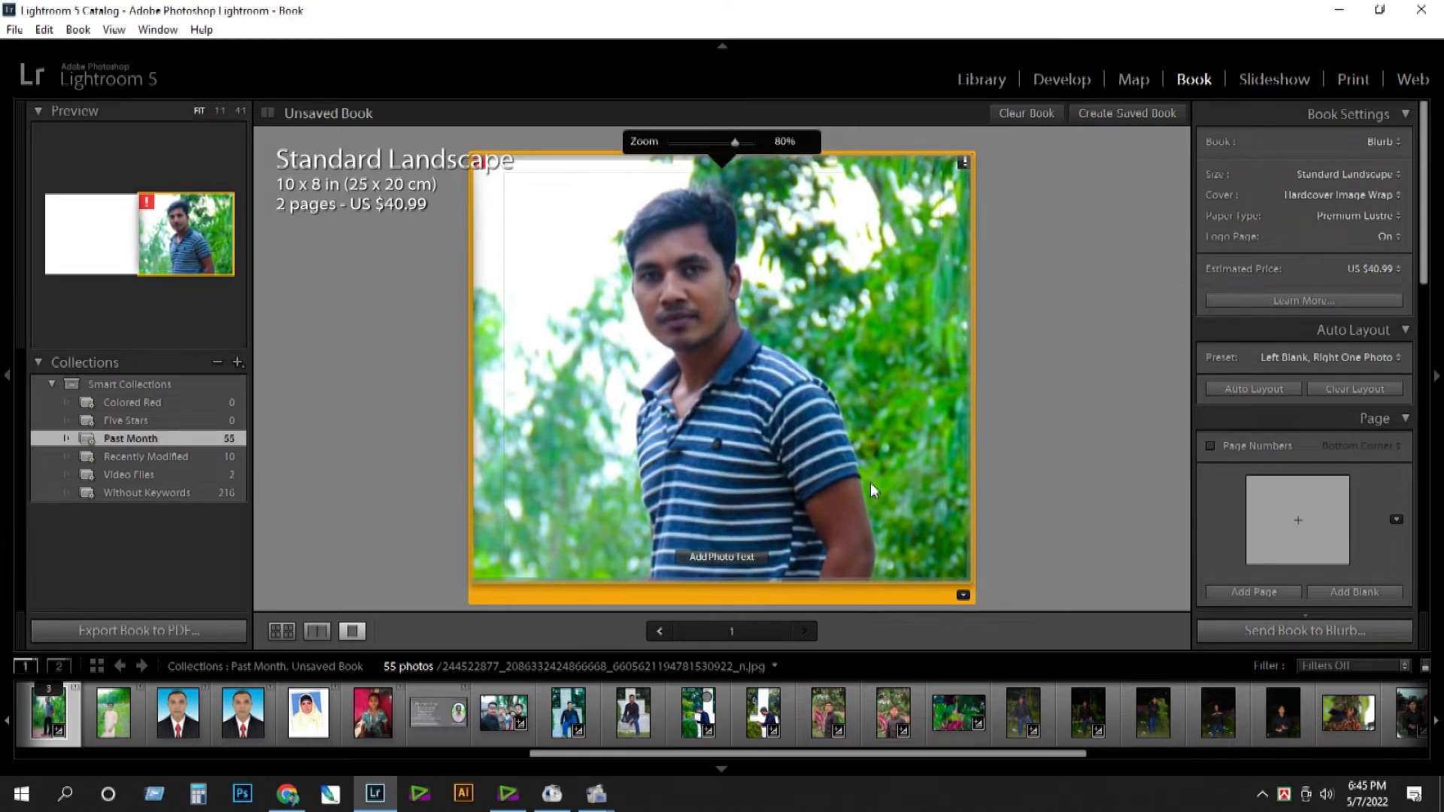
Set the book page photo's zoom to 1%.
drag(731, 143, 666, 140)
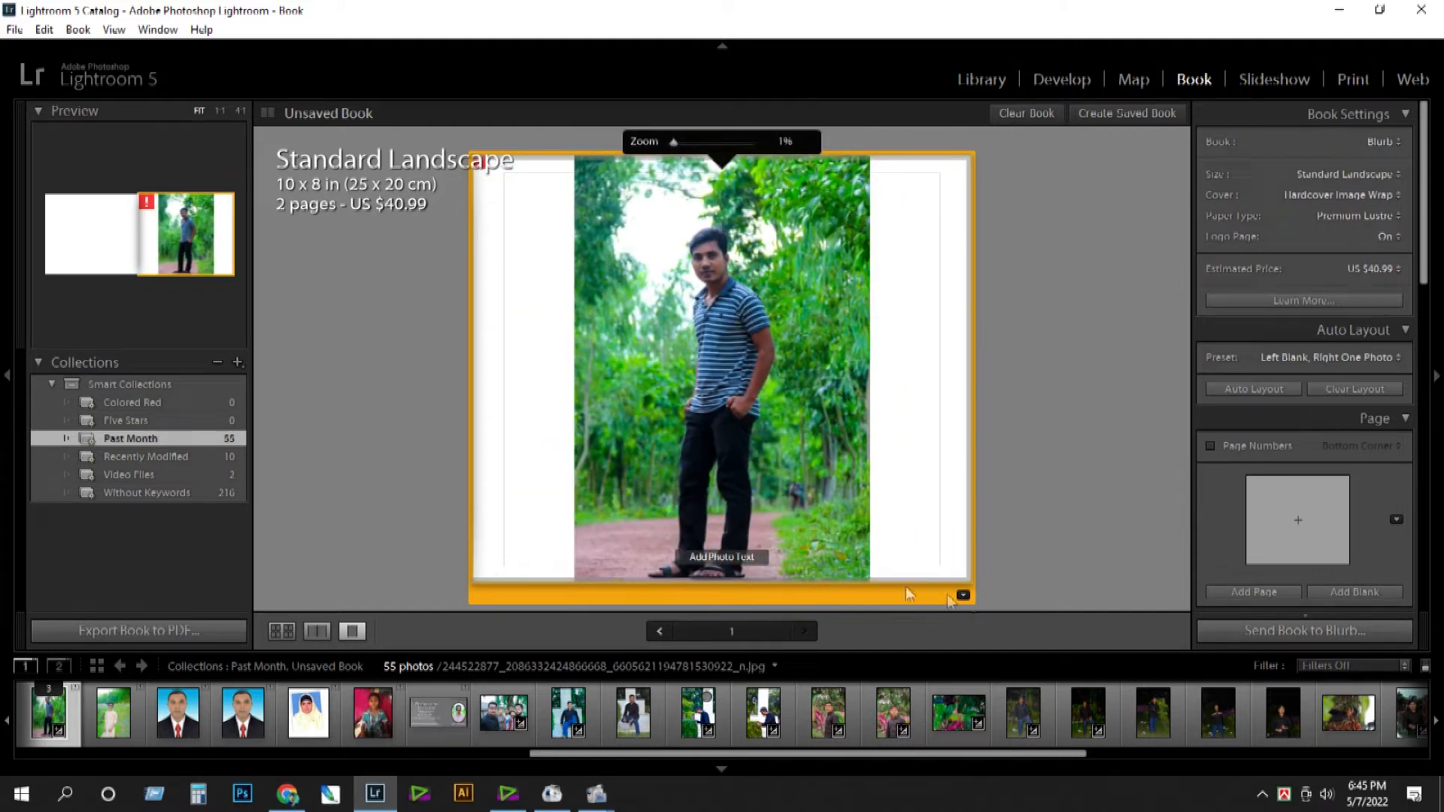
double_click(742, 294)
double_click(742, 295)
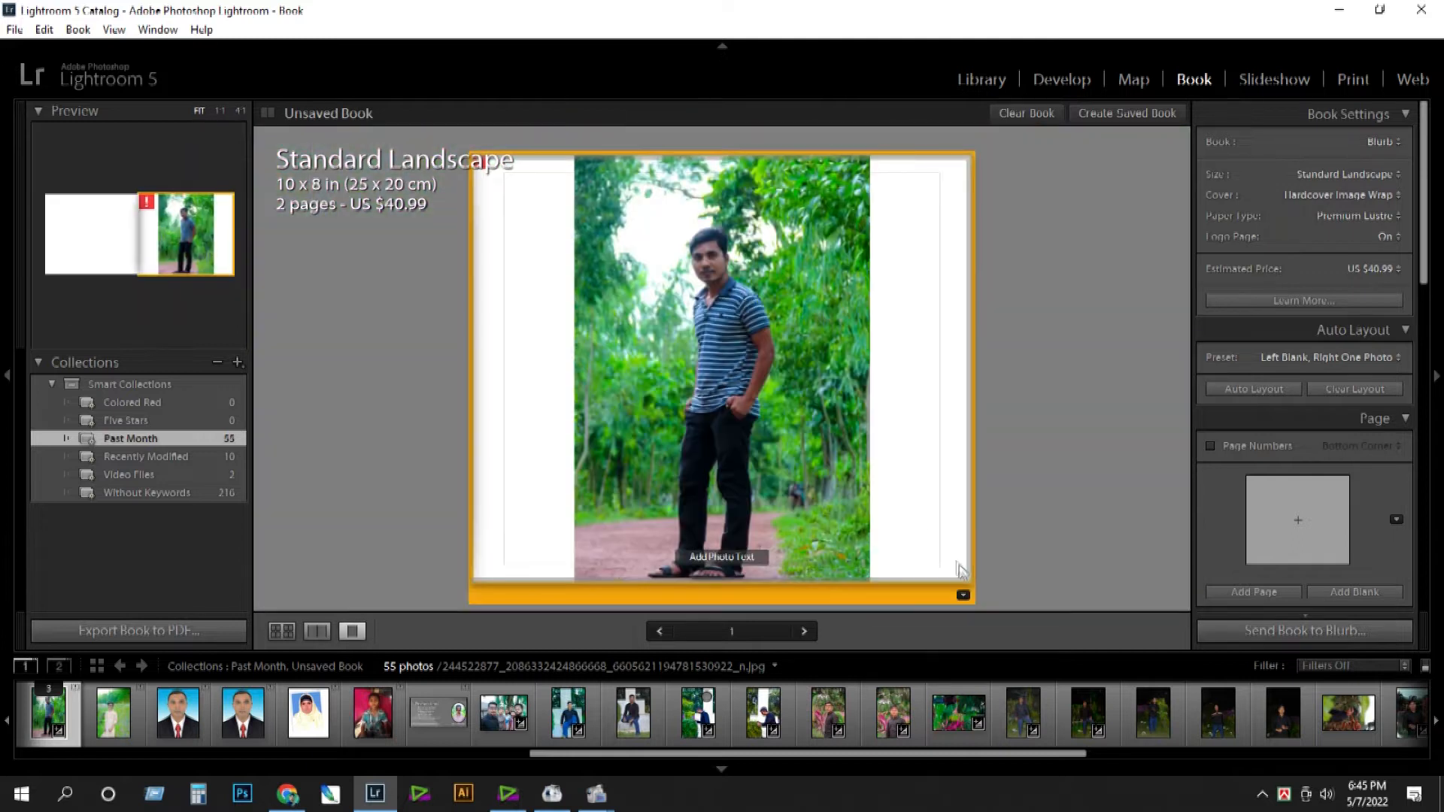
Change the book page to the 1 Photo layout with an even margin around the image.
click(963, 596)
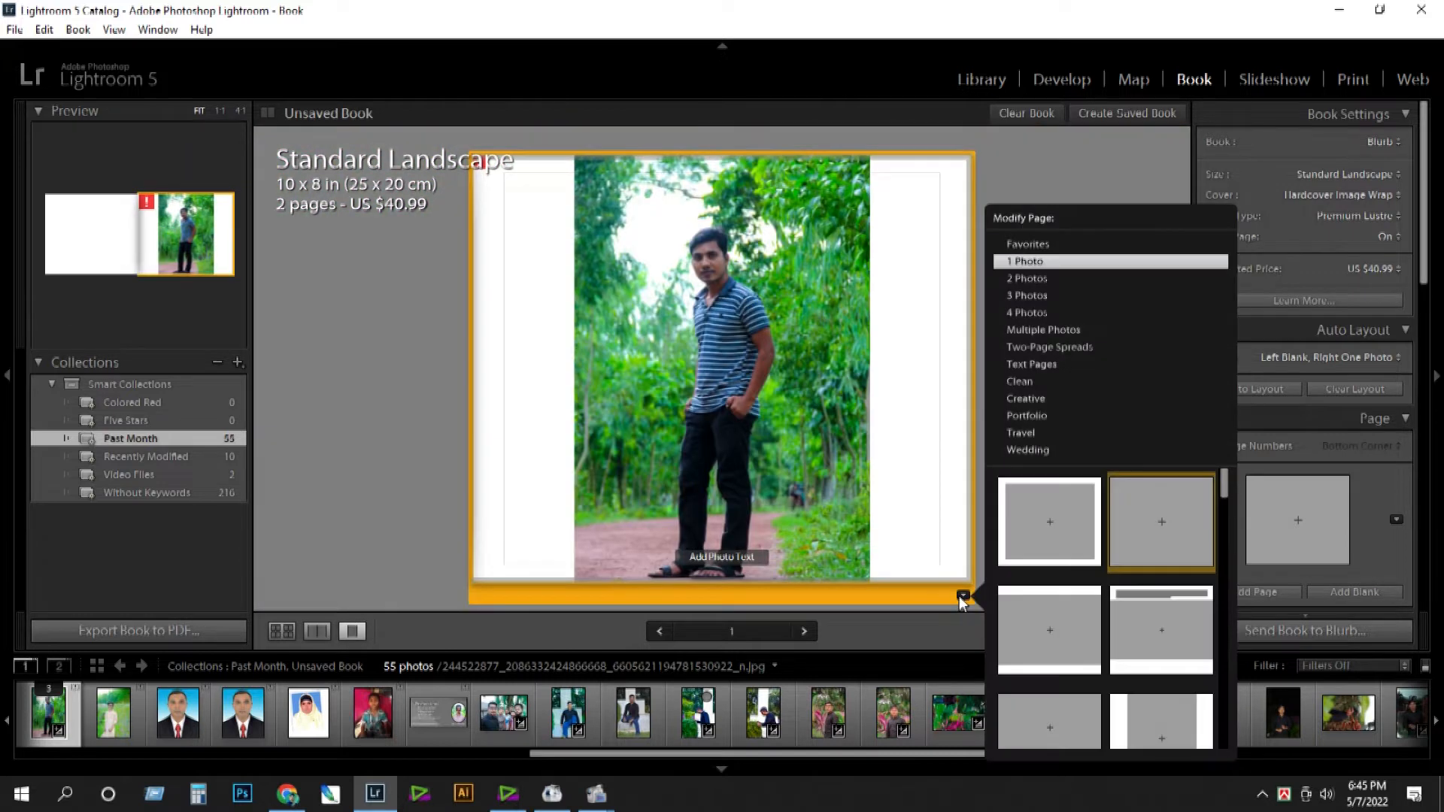
click(1148, 545)
click(964, 596)
click(1013, 526)
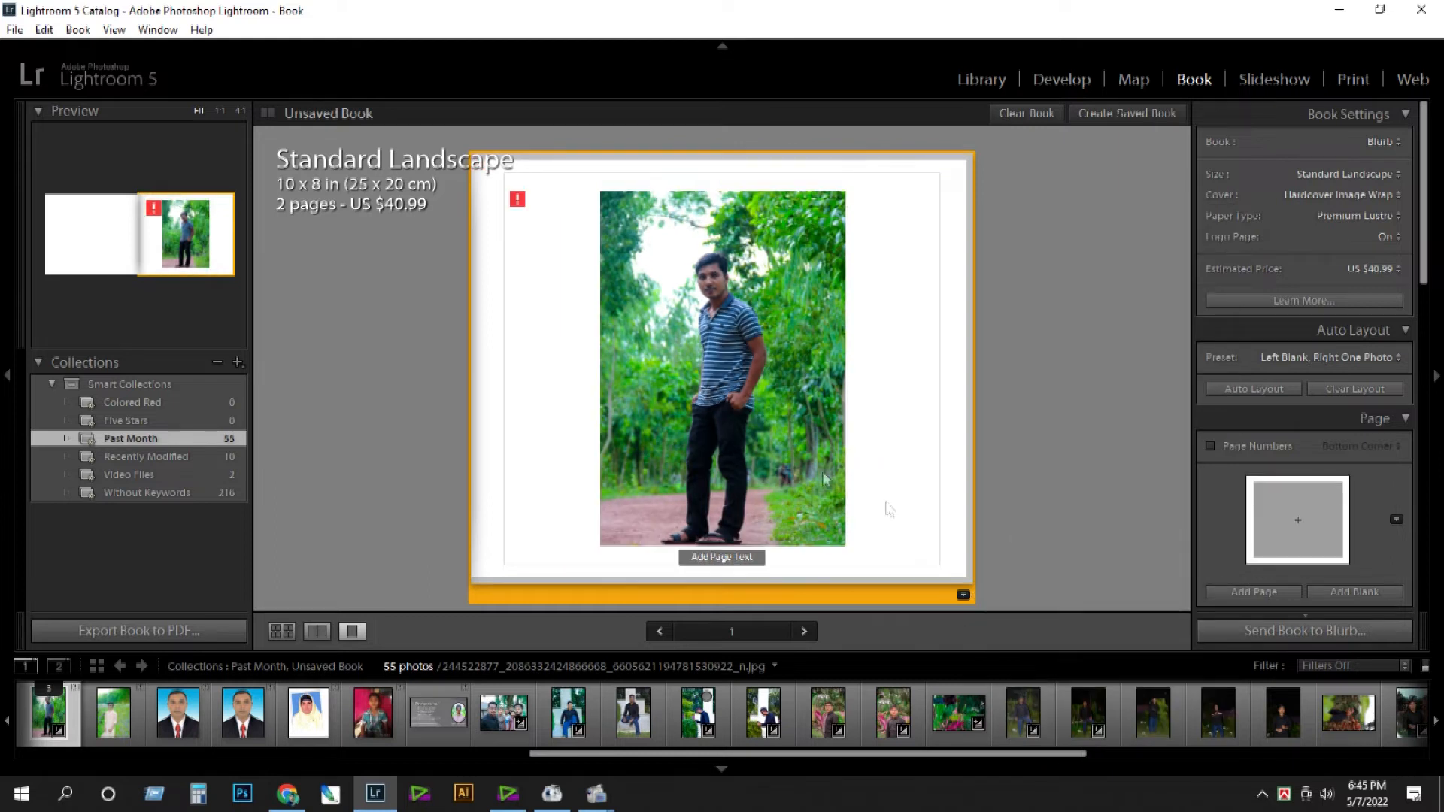
Change the book page to the Multiple Photos layout with four columns and three rows.
click(964, 596)
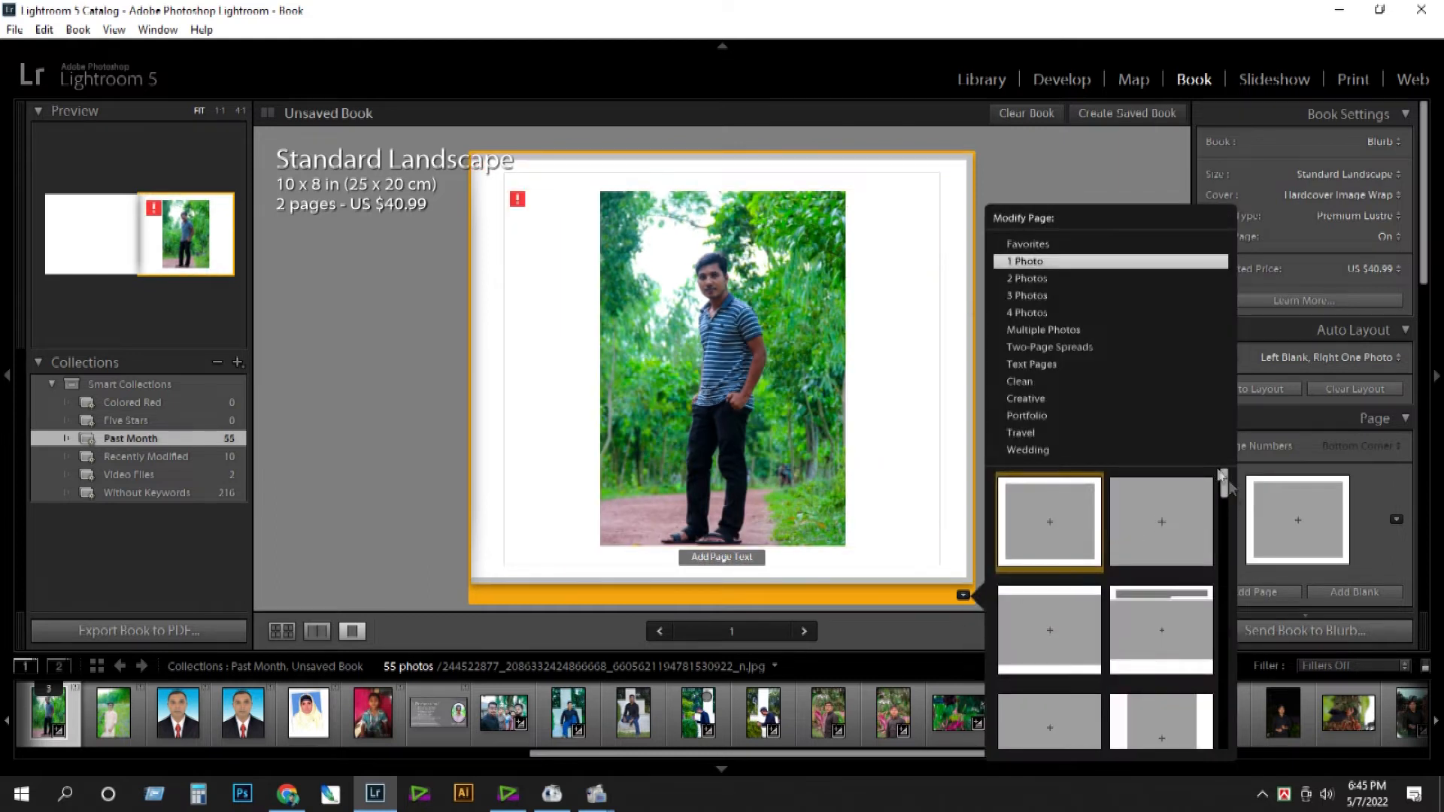
click(1035, 336)
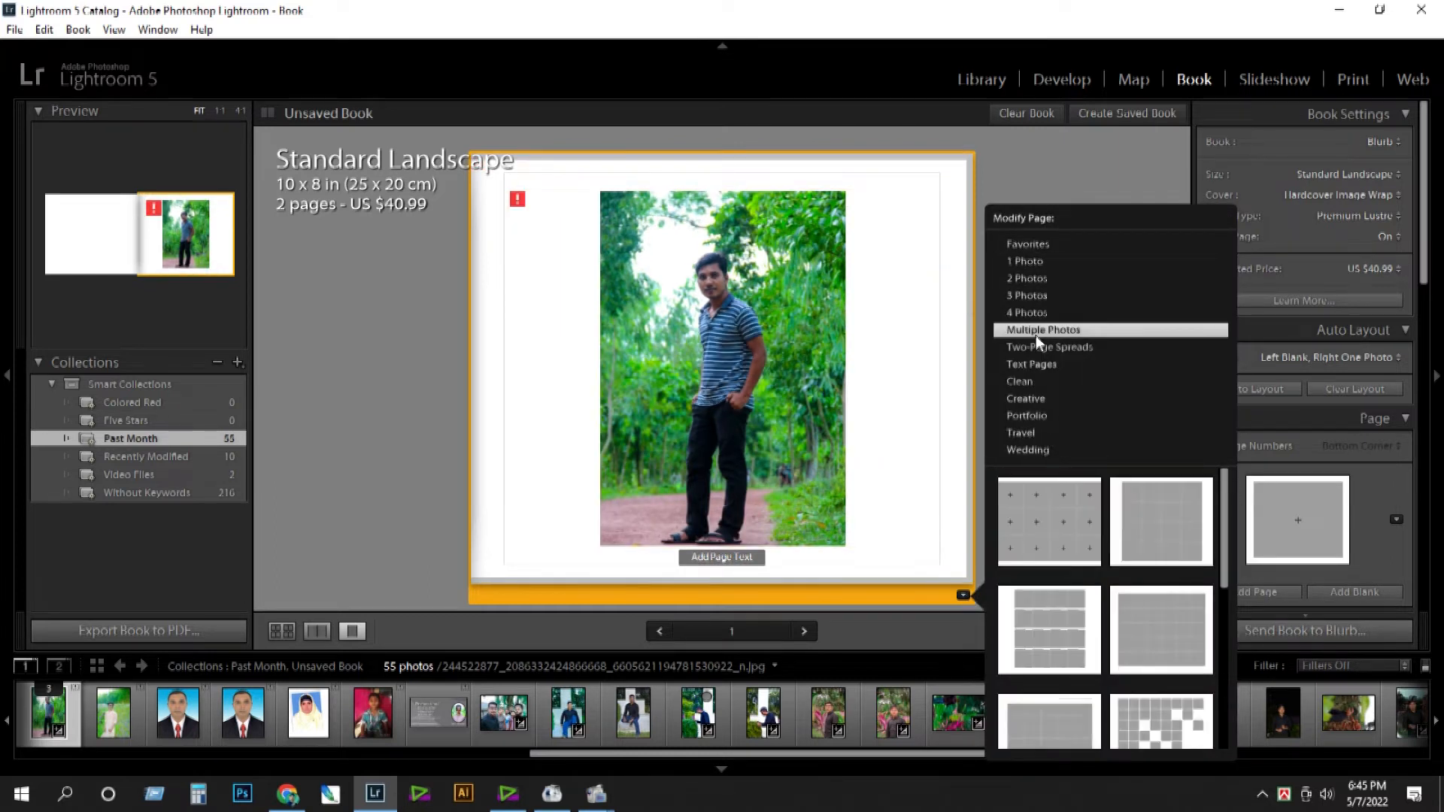
click(1041, 537)
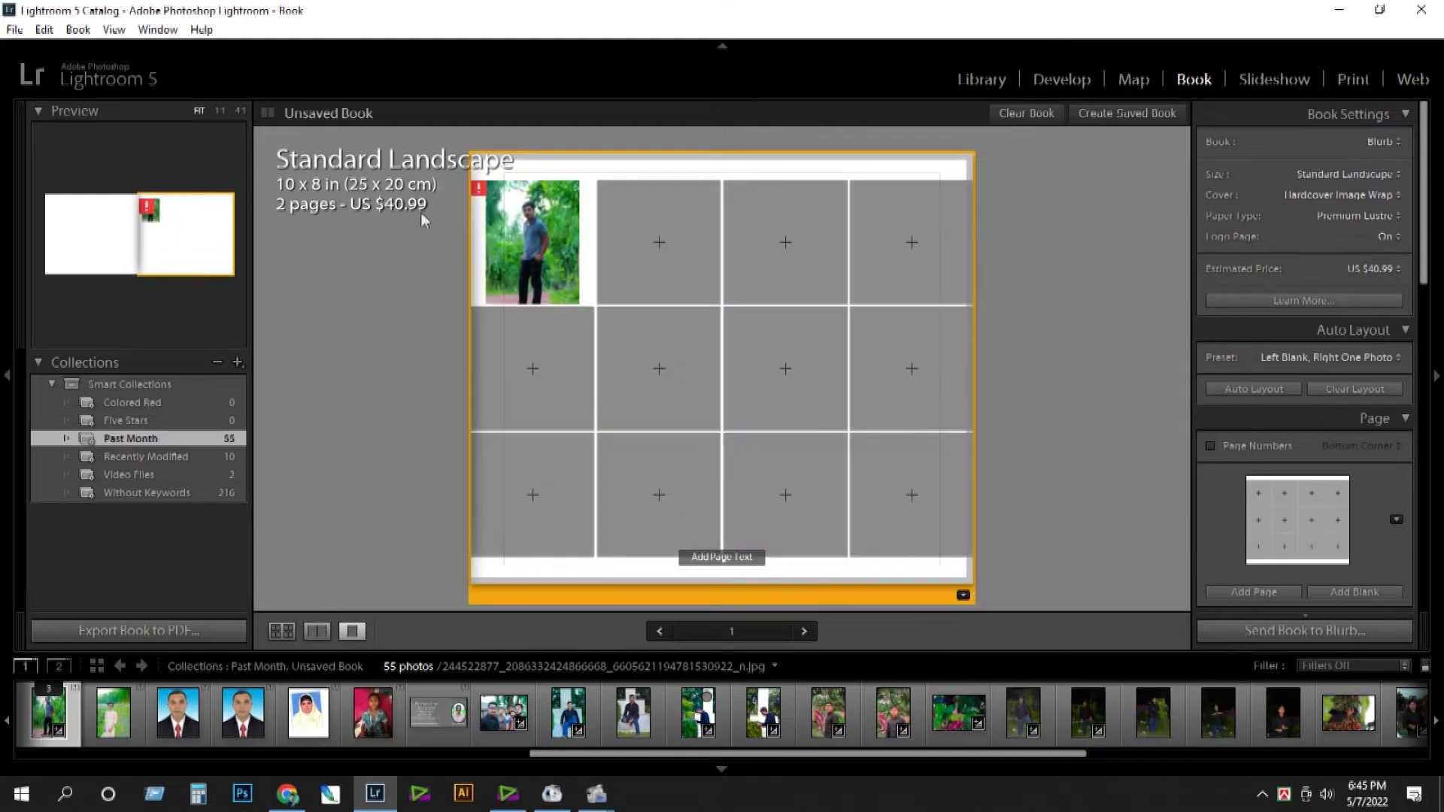
Try other Multiple Photos layouts on the page, ending with the grid of six columns and five rows.
click(963, 596)
click(1137, 507)
click(963, 596)
click(1170, 644)
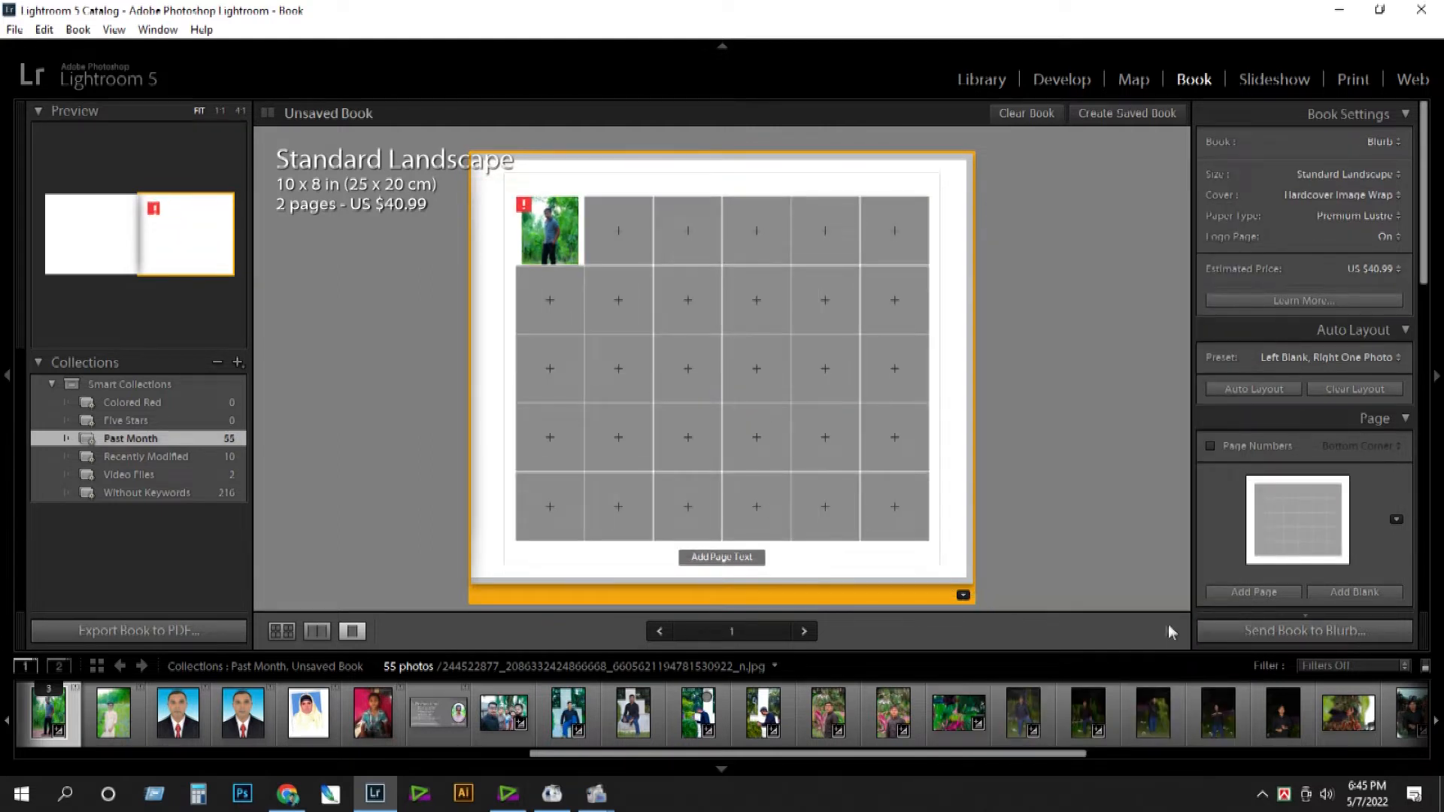
Apply the six-cell Multiple Photos layout with three columns and two rows, and select its first photo cell.
click(964, 596)
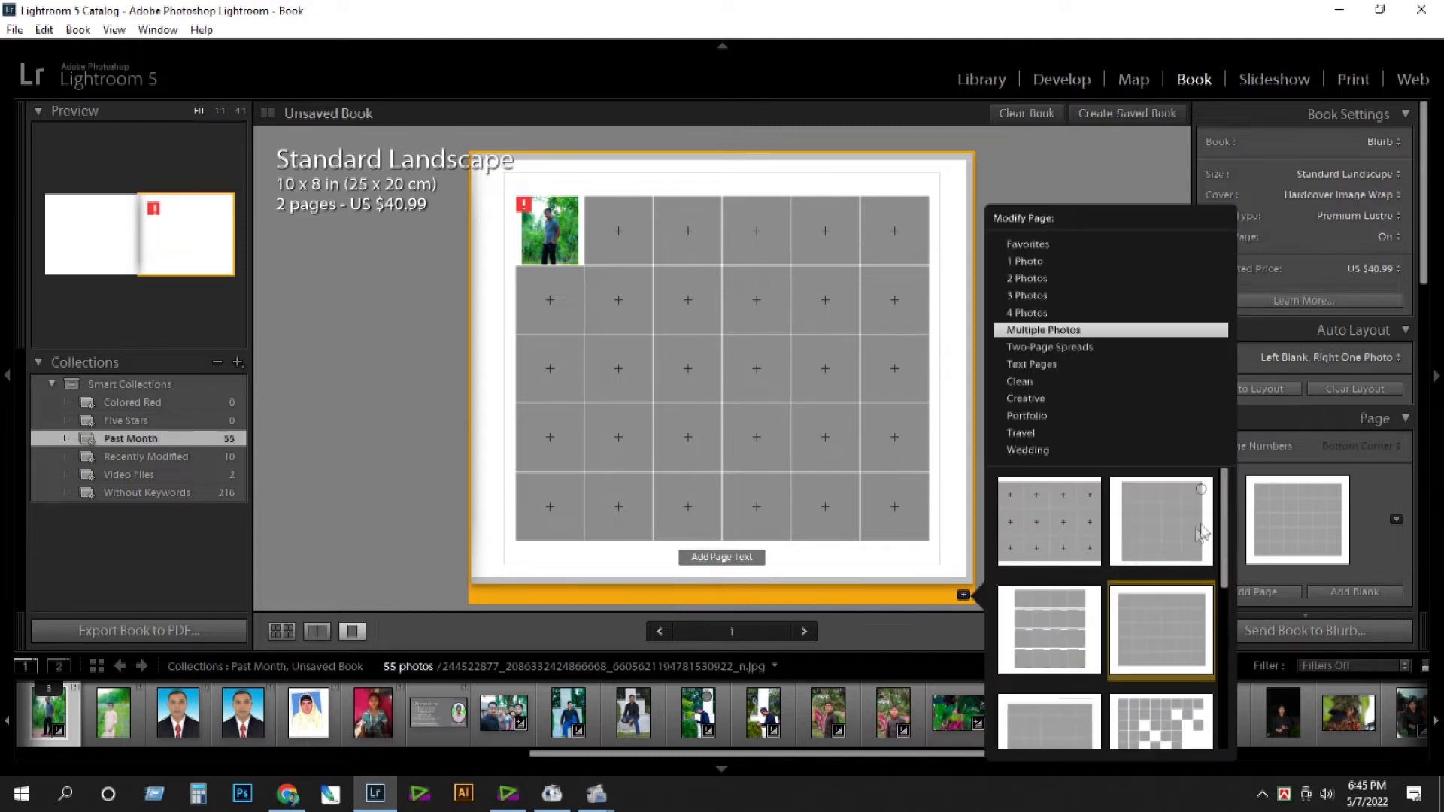
drag(1226, 517, 1228, 693)
click(1058, 687)
double_click(575, 251)
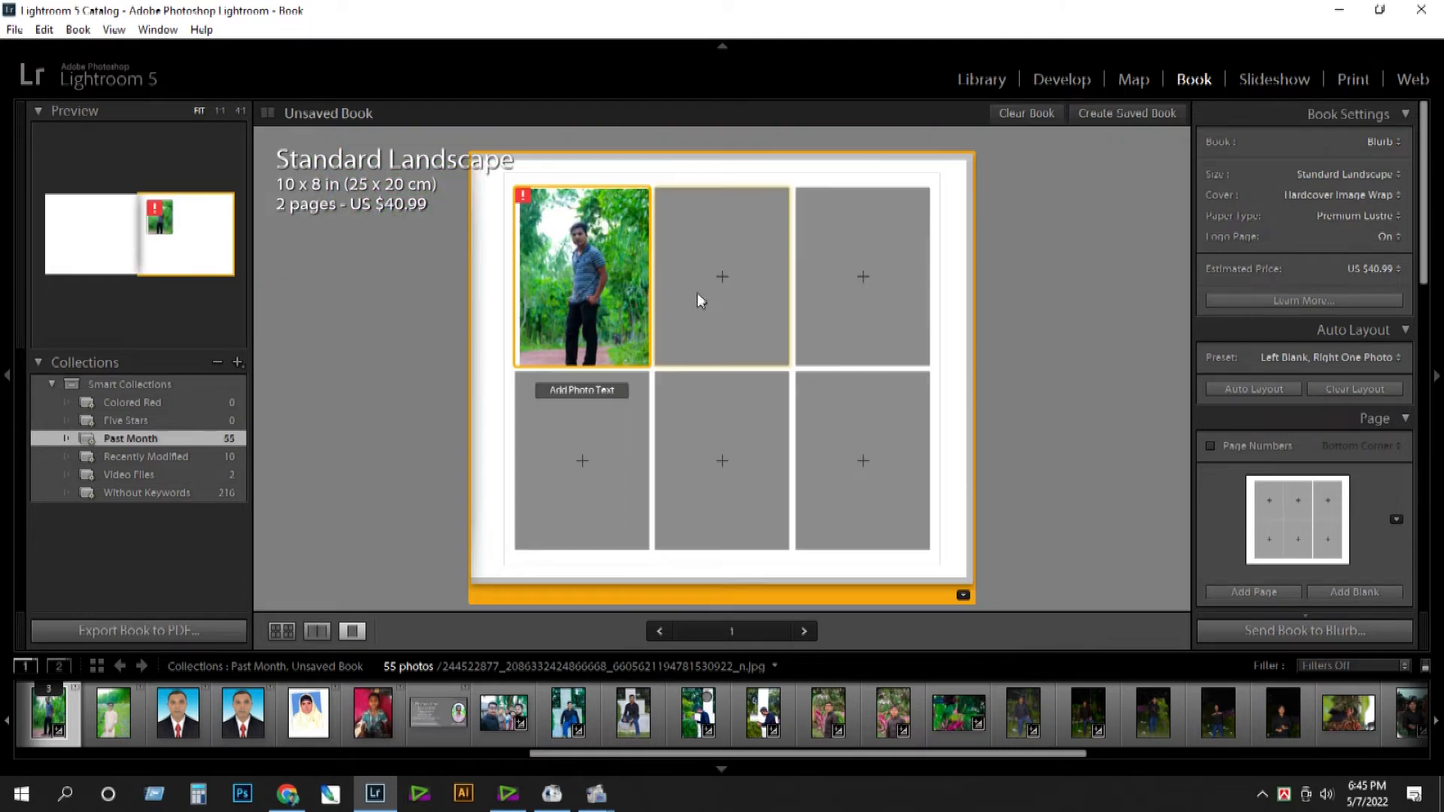
click(697, 292)
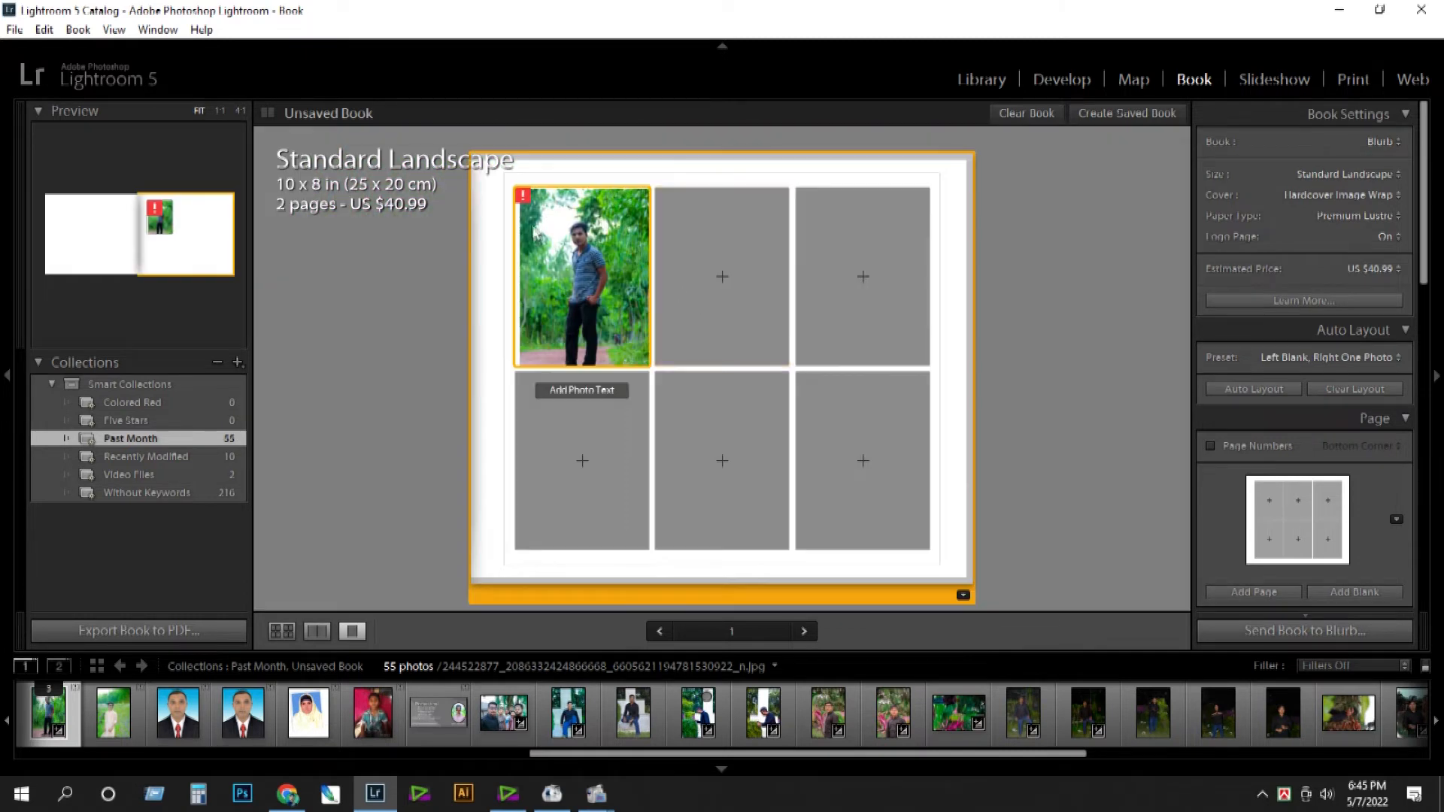
In the Slideshow module, set the Left, Right, Top and Bottom layout margins to 0 px.
click(855, 412)
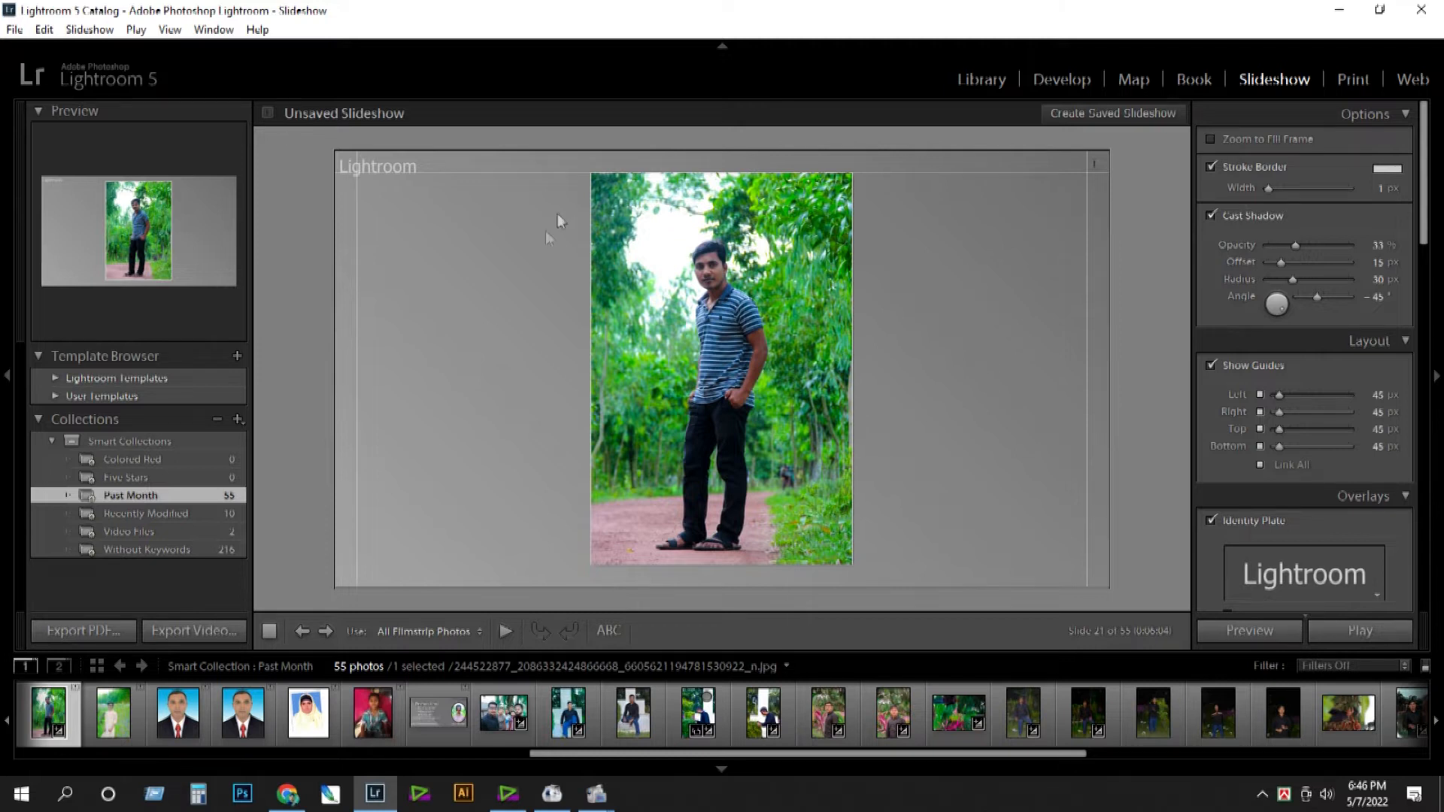
drag(1343, 398, 1266, 392)
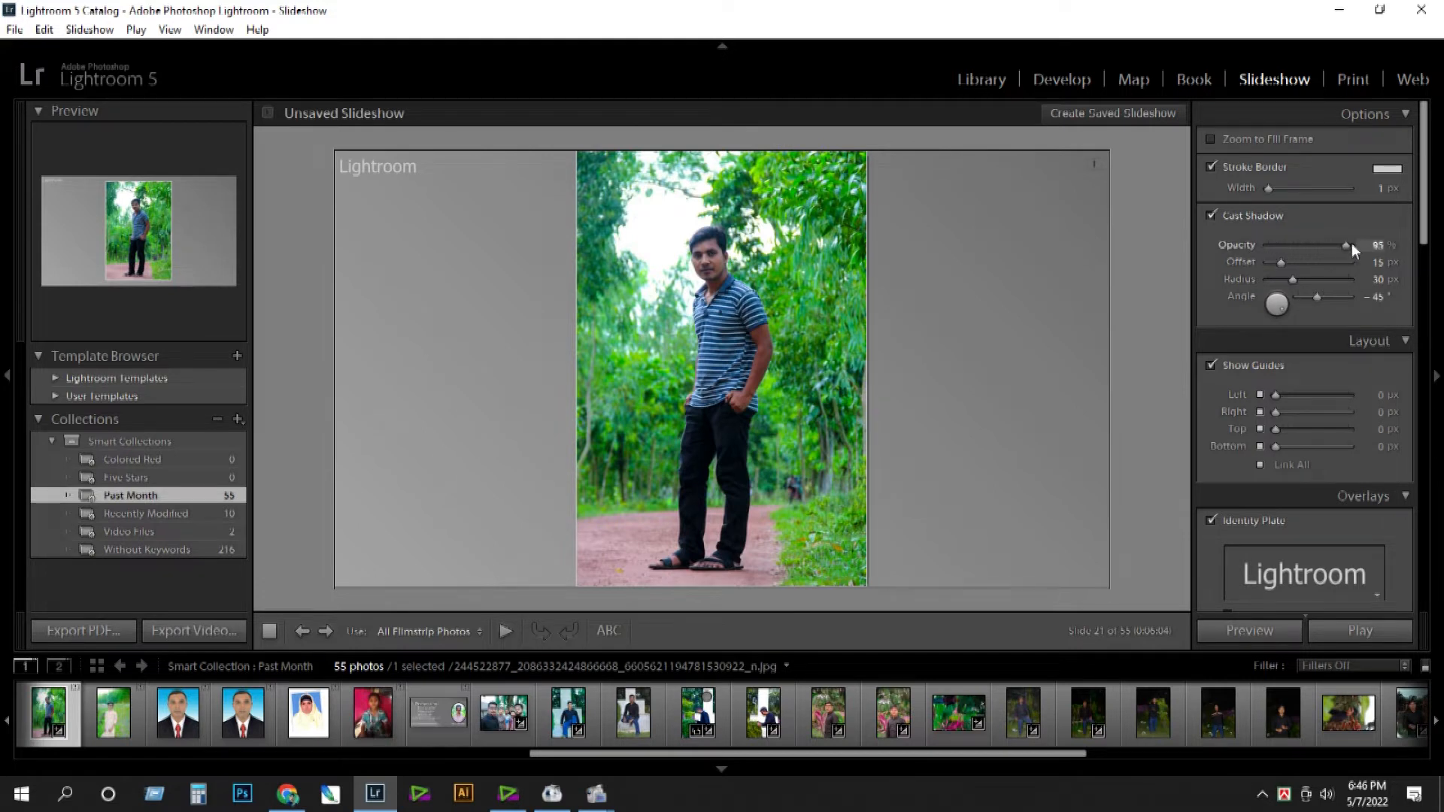
Set the slide's cast shadow to Opacity 40%, Offset 92 px, Radius 51 px and Angle 9°.
drag(1307, 262, 1345, 262)
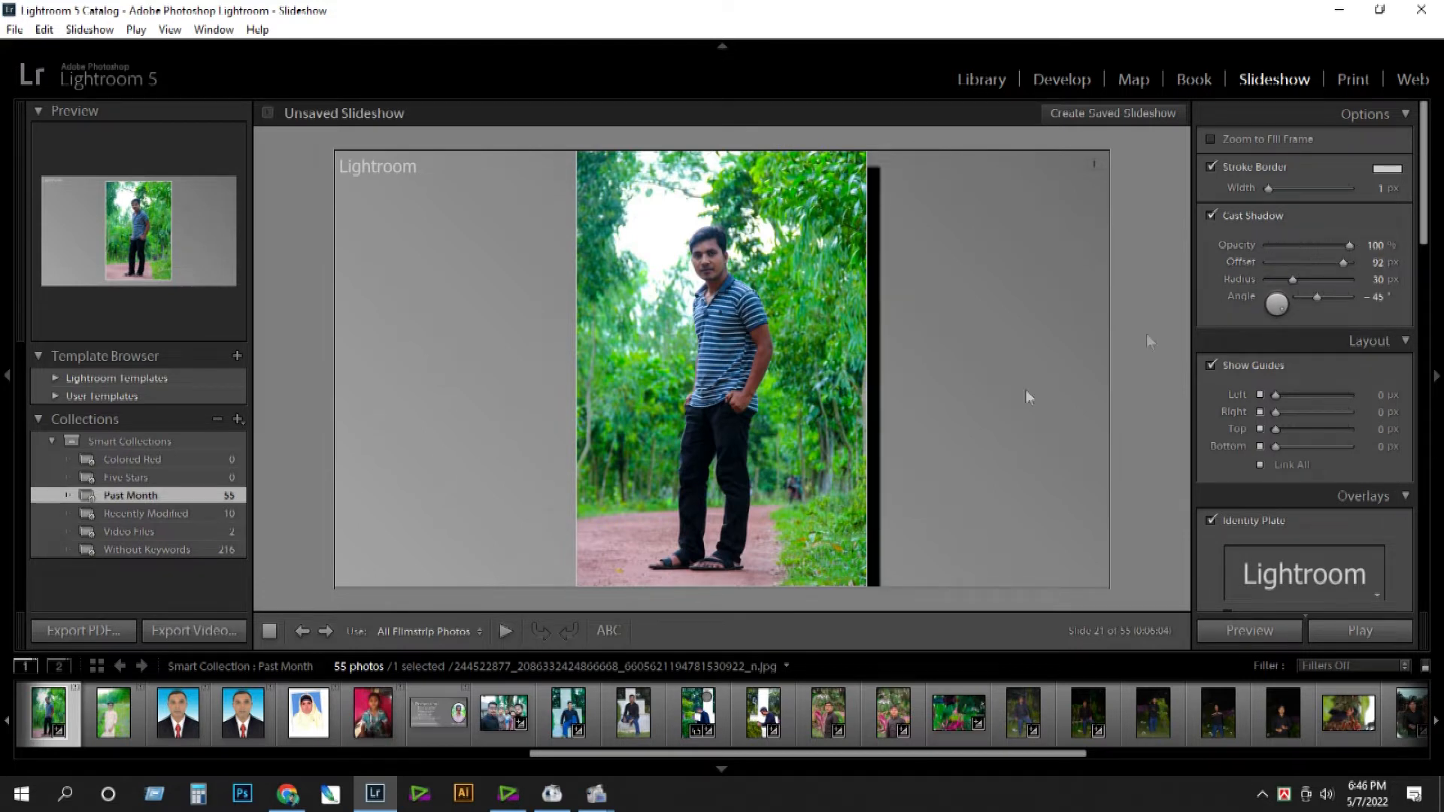
drag(1344, 252, 1248, 300)
drag(1365, 298, 1325, 296)
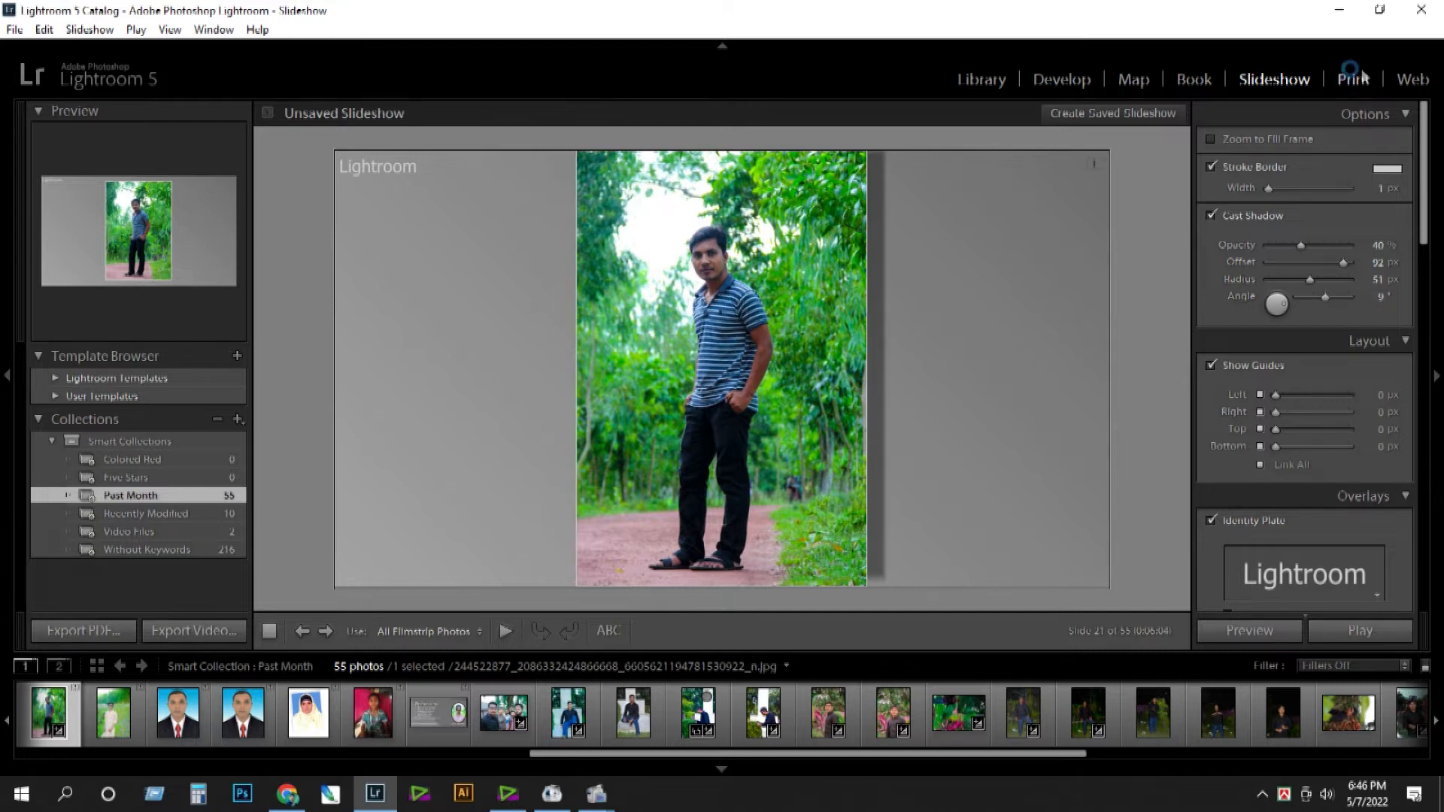
Open the Print module and go through all of its introductory tips.
click(1351, 78)
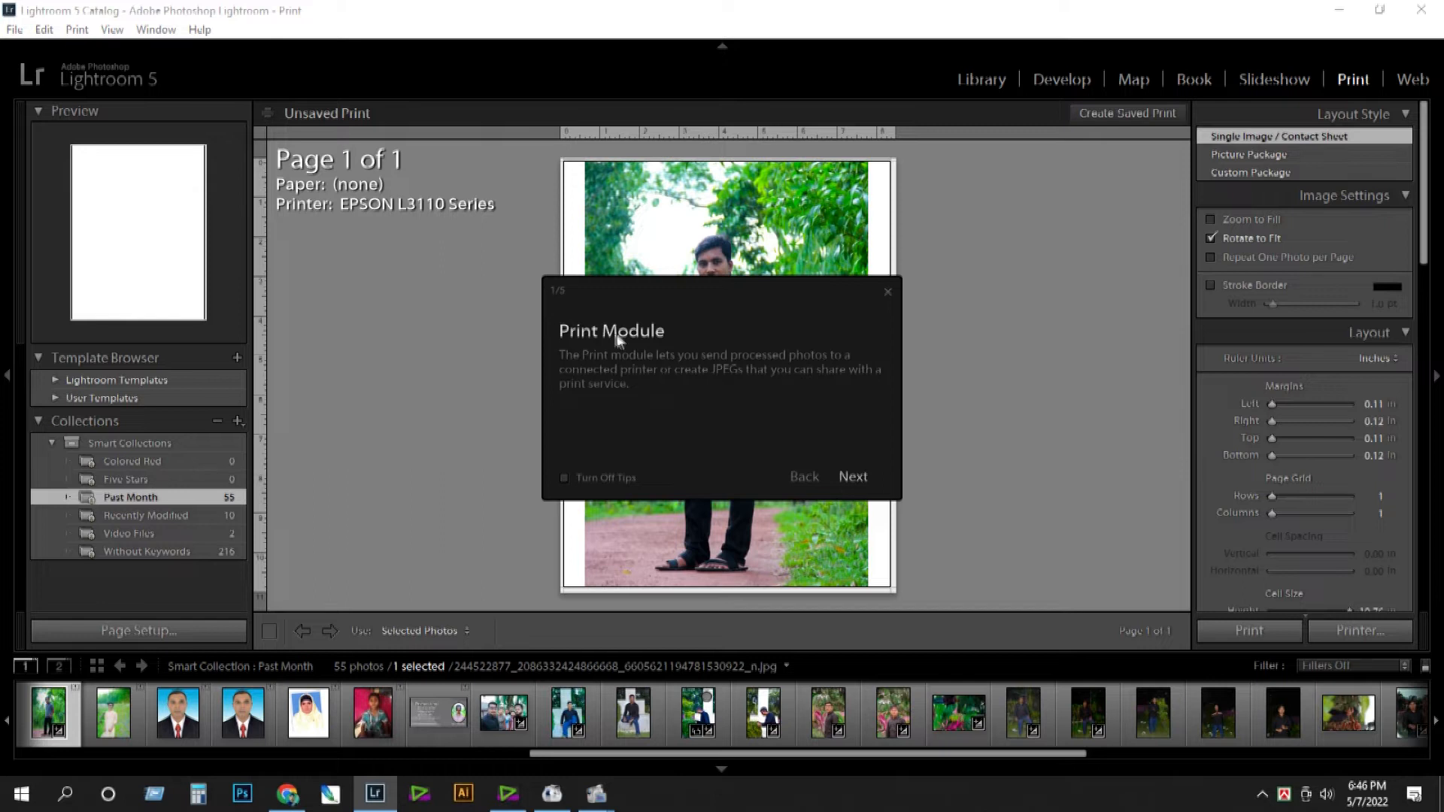
click(861, 477)
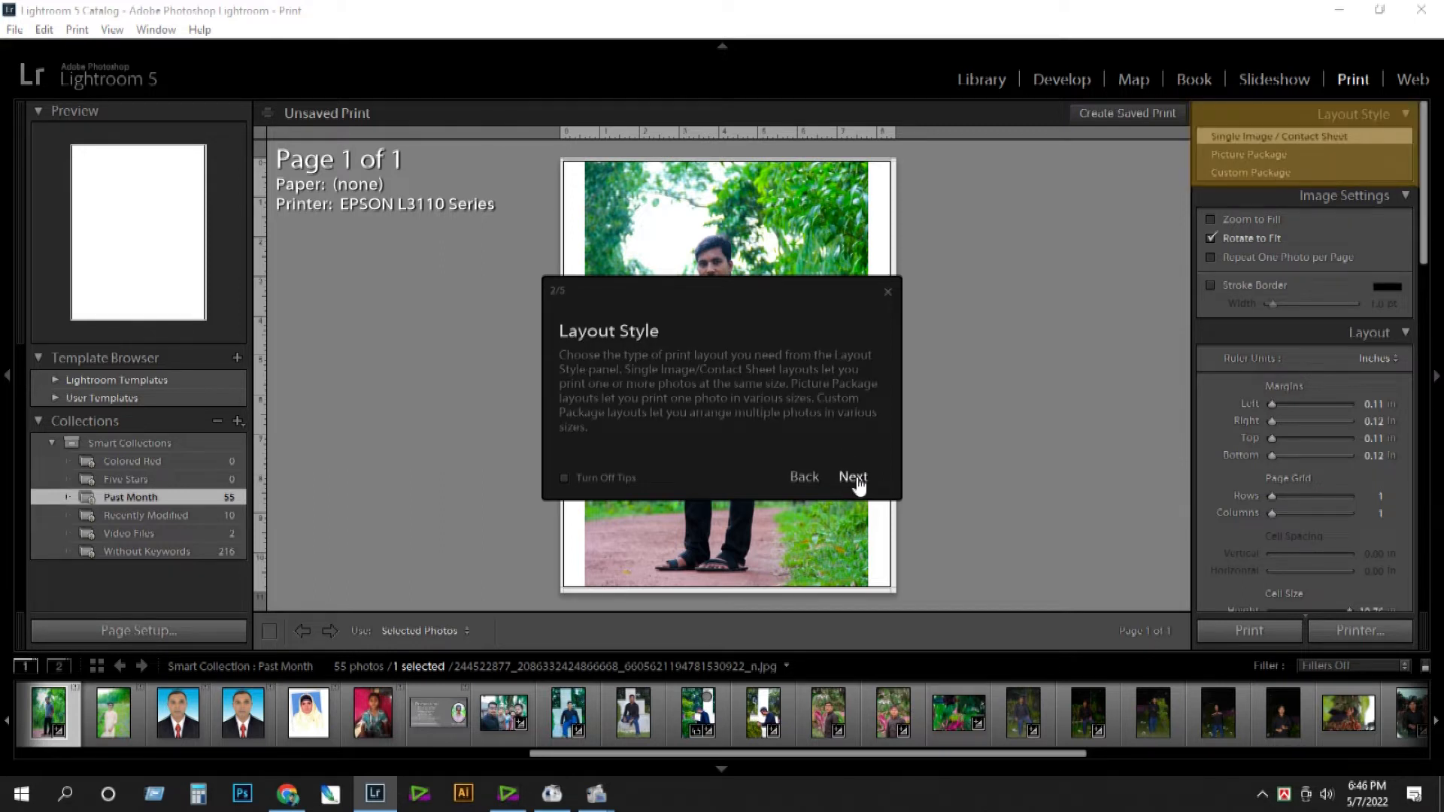
click(858, 480)
click(867, 479)
click(865, 479)
click(857, 478)
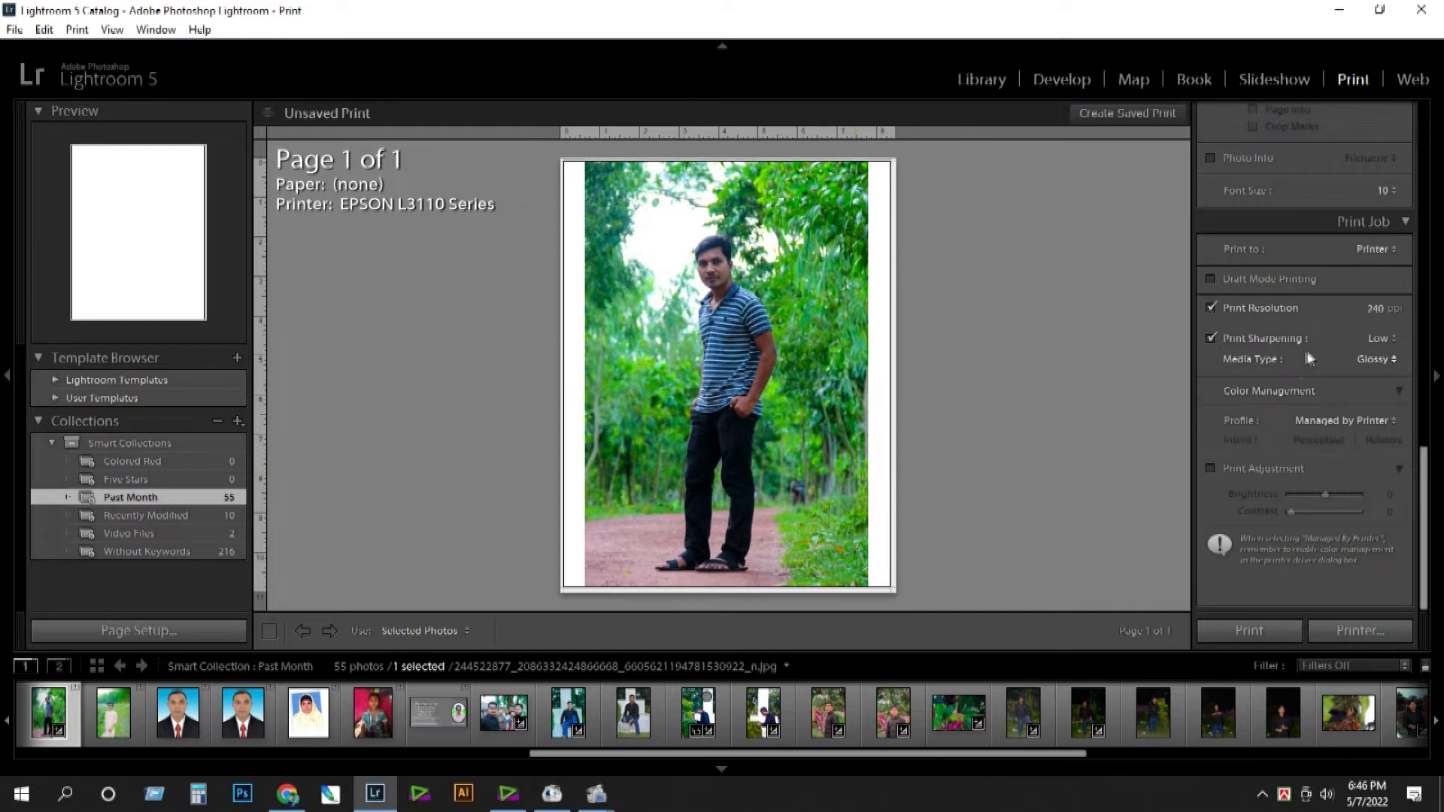
Hide the print settings and switch to the Web module.
click(1433, 473)
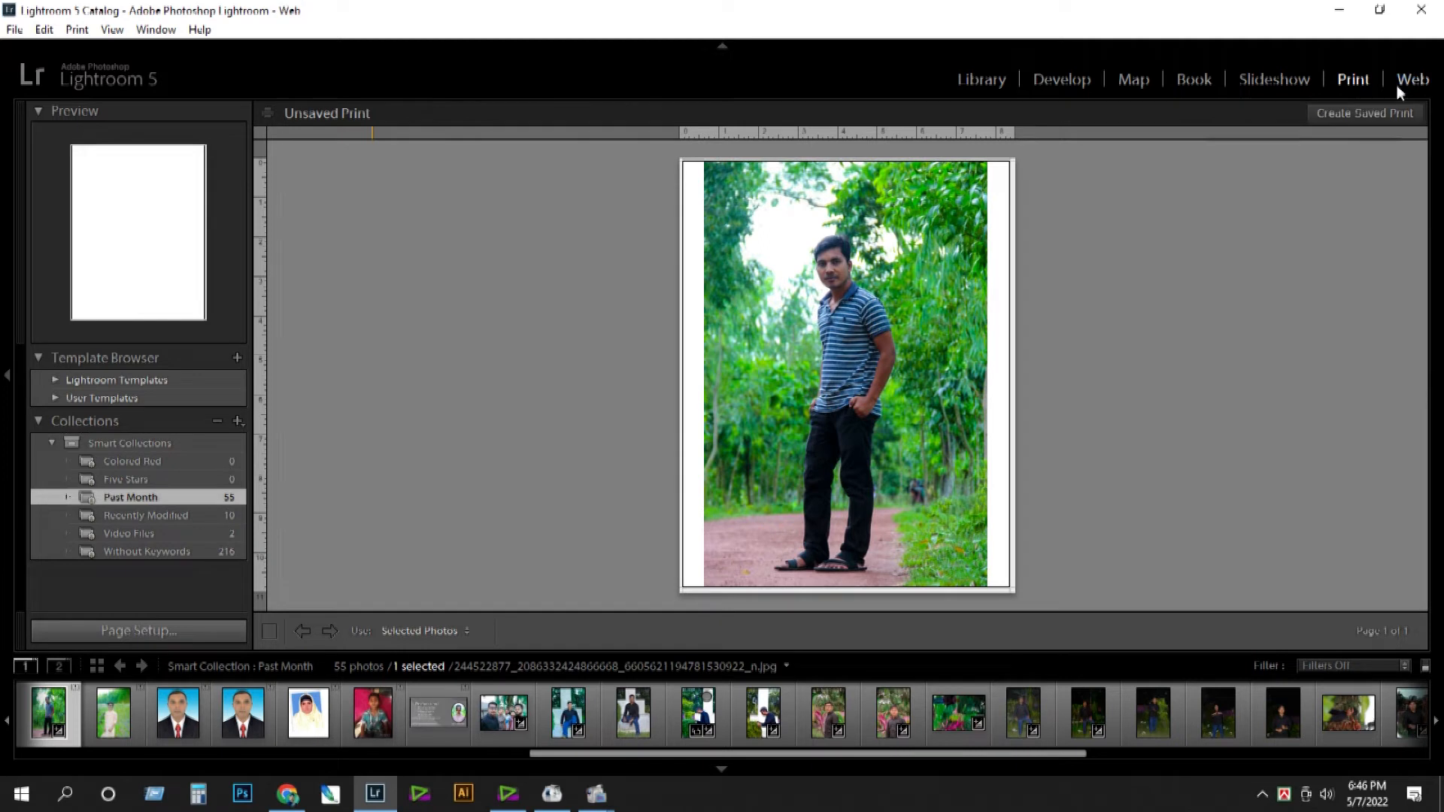
click(1398, 83)
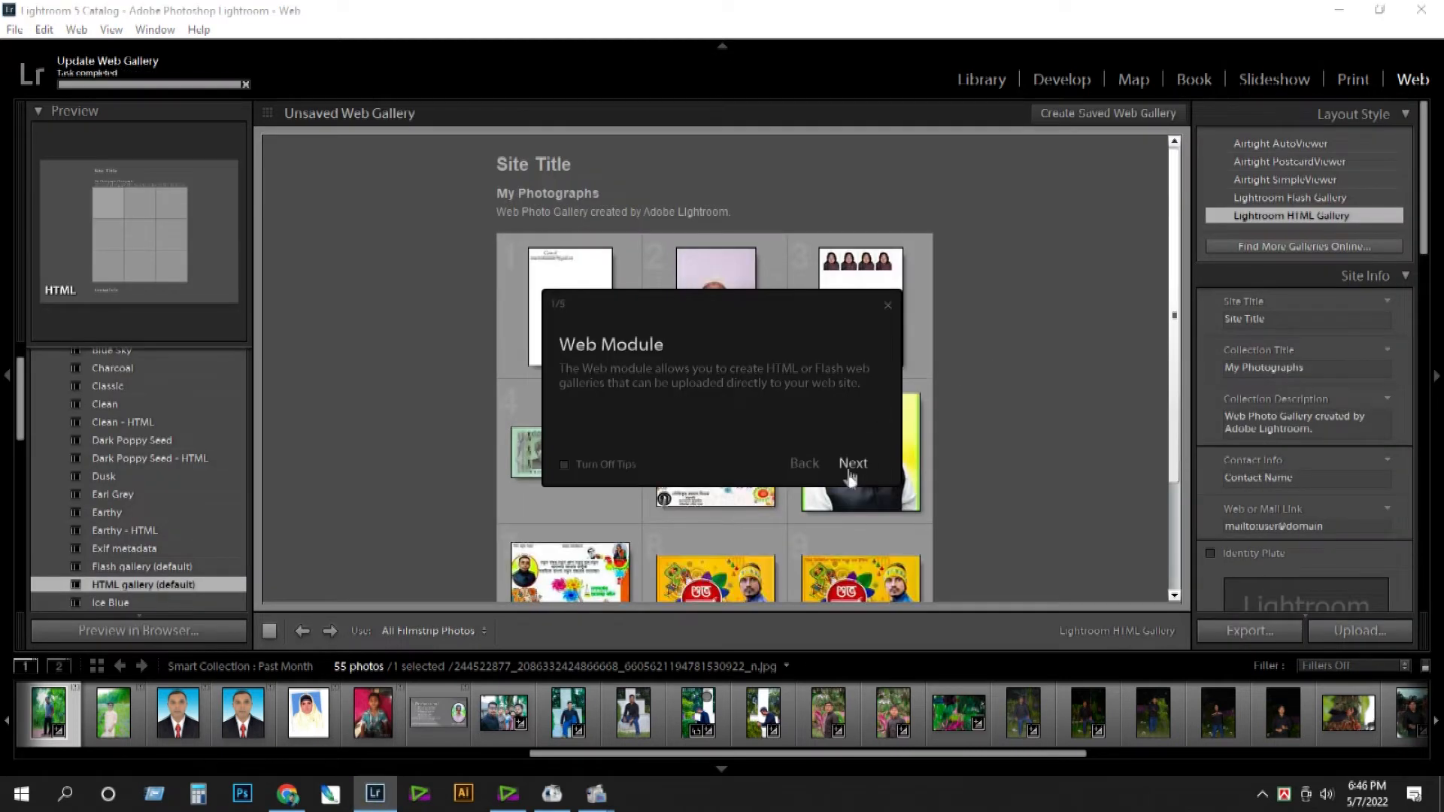
Go through all of the Web module's introductory tips to the end.
click(852, 464)
click(852, 464)
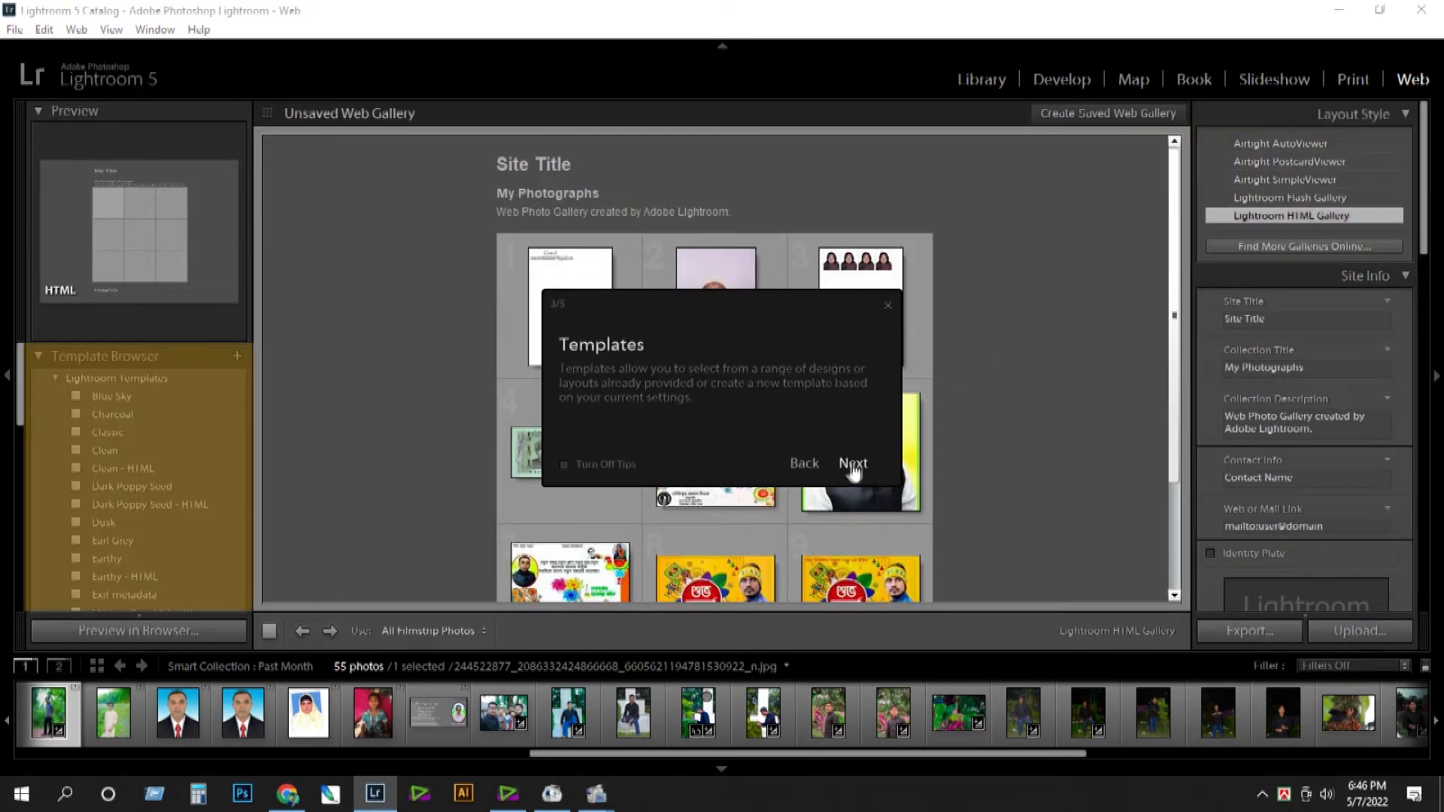
click(853, 463)
click(852, 463)
click(852, 463)
click(857, 471)
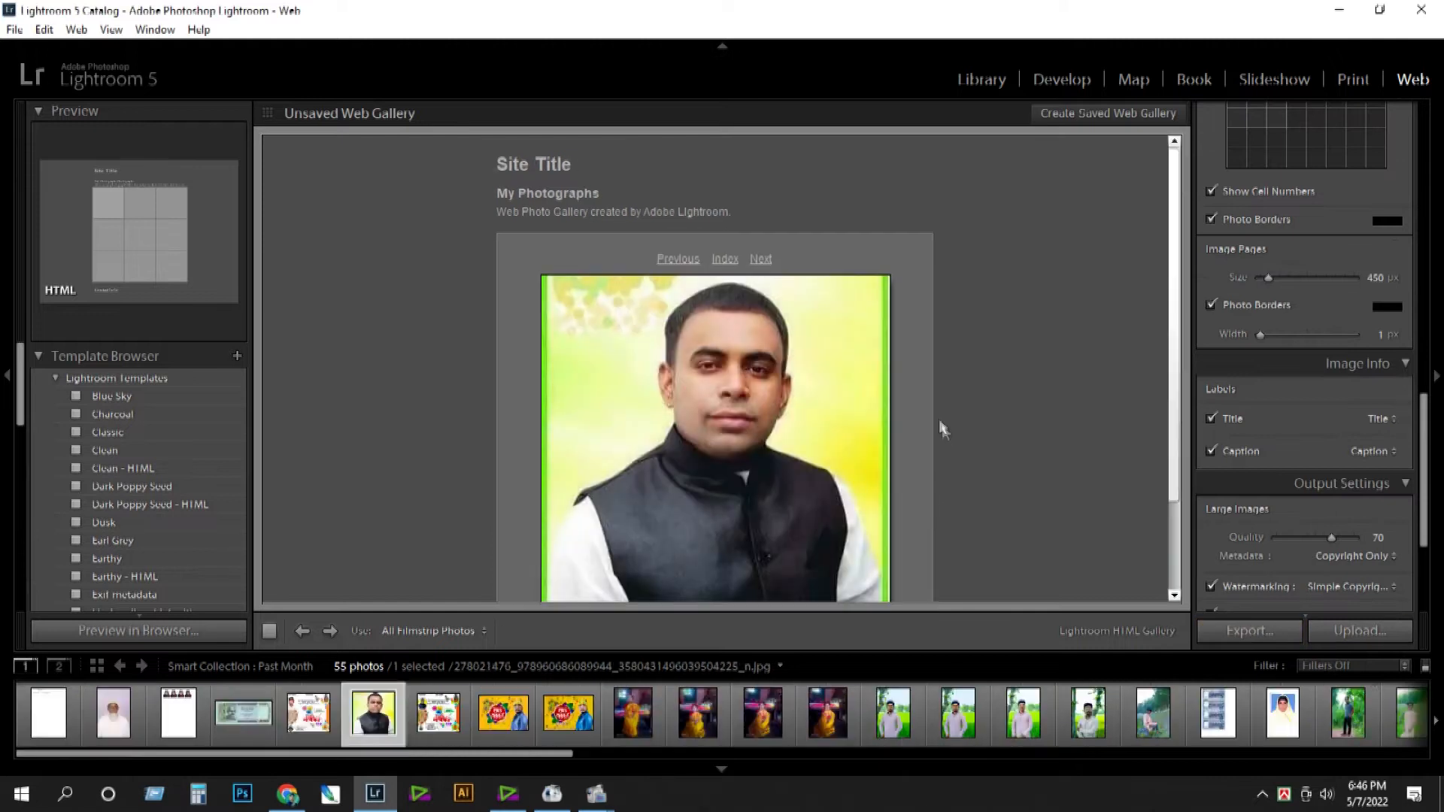
Browse several outdoor portraits and neighbouring photos in the filmstrip of the Past Month collection.
click(895, 713)
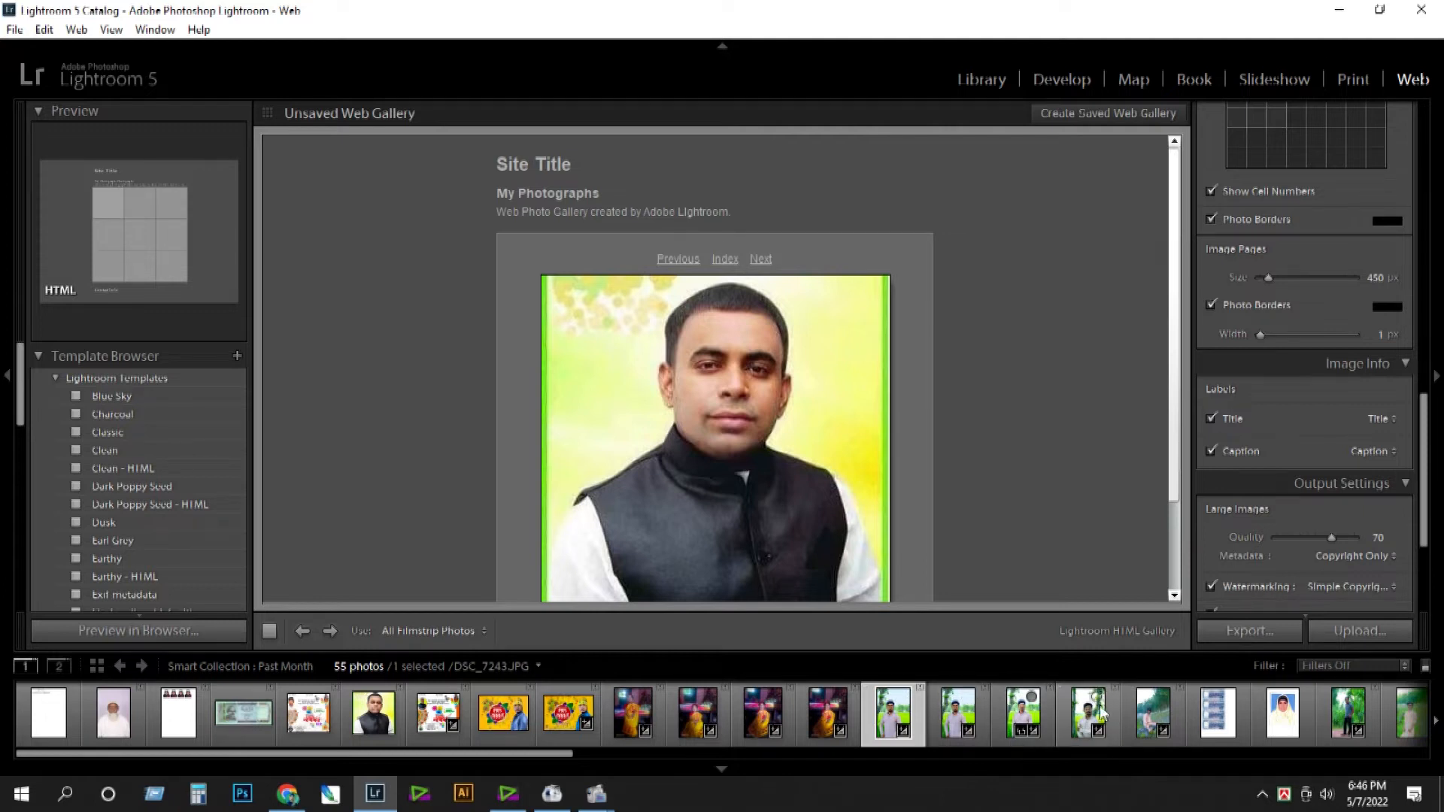
click(1027, 718)
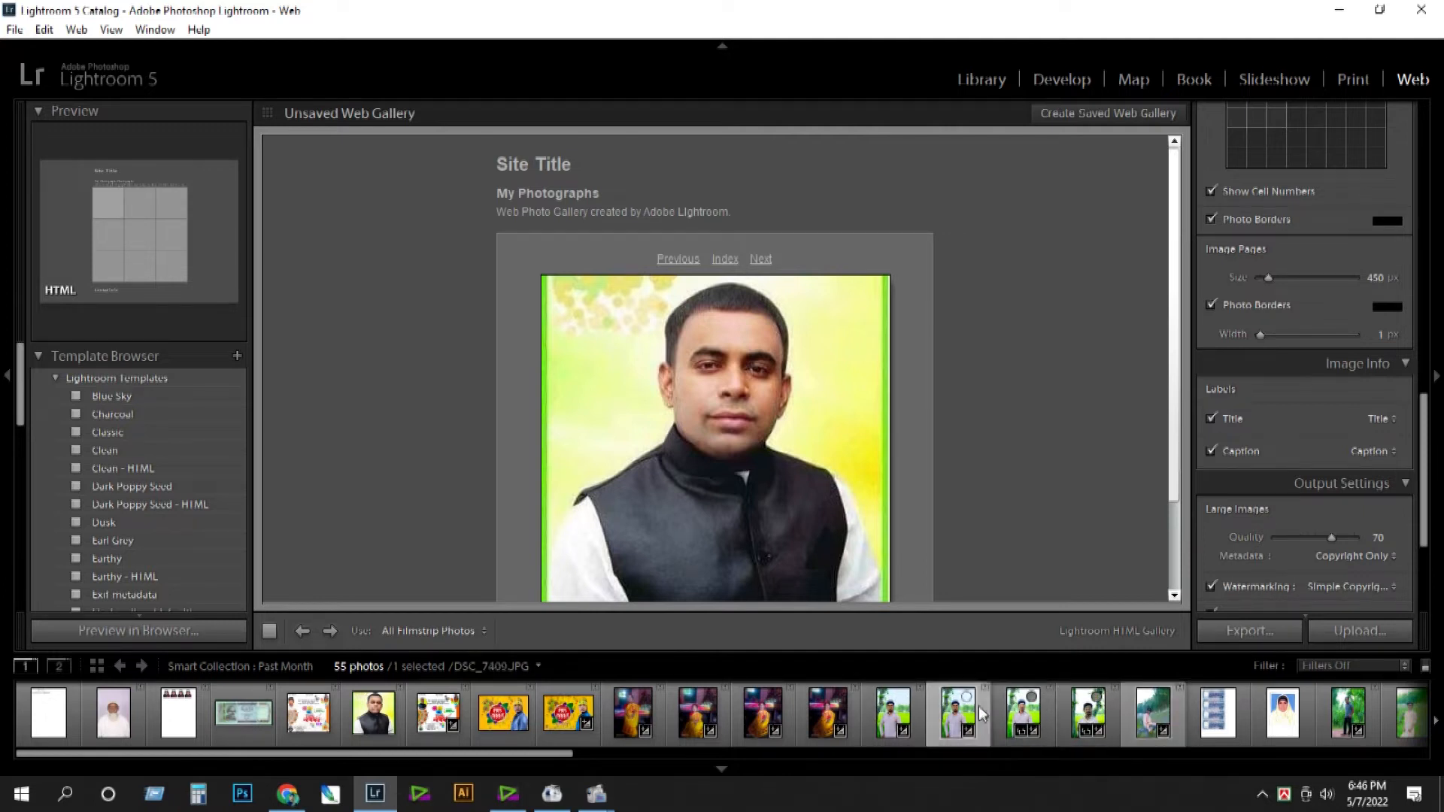
click(1223, 720)
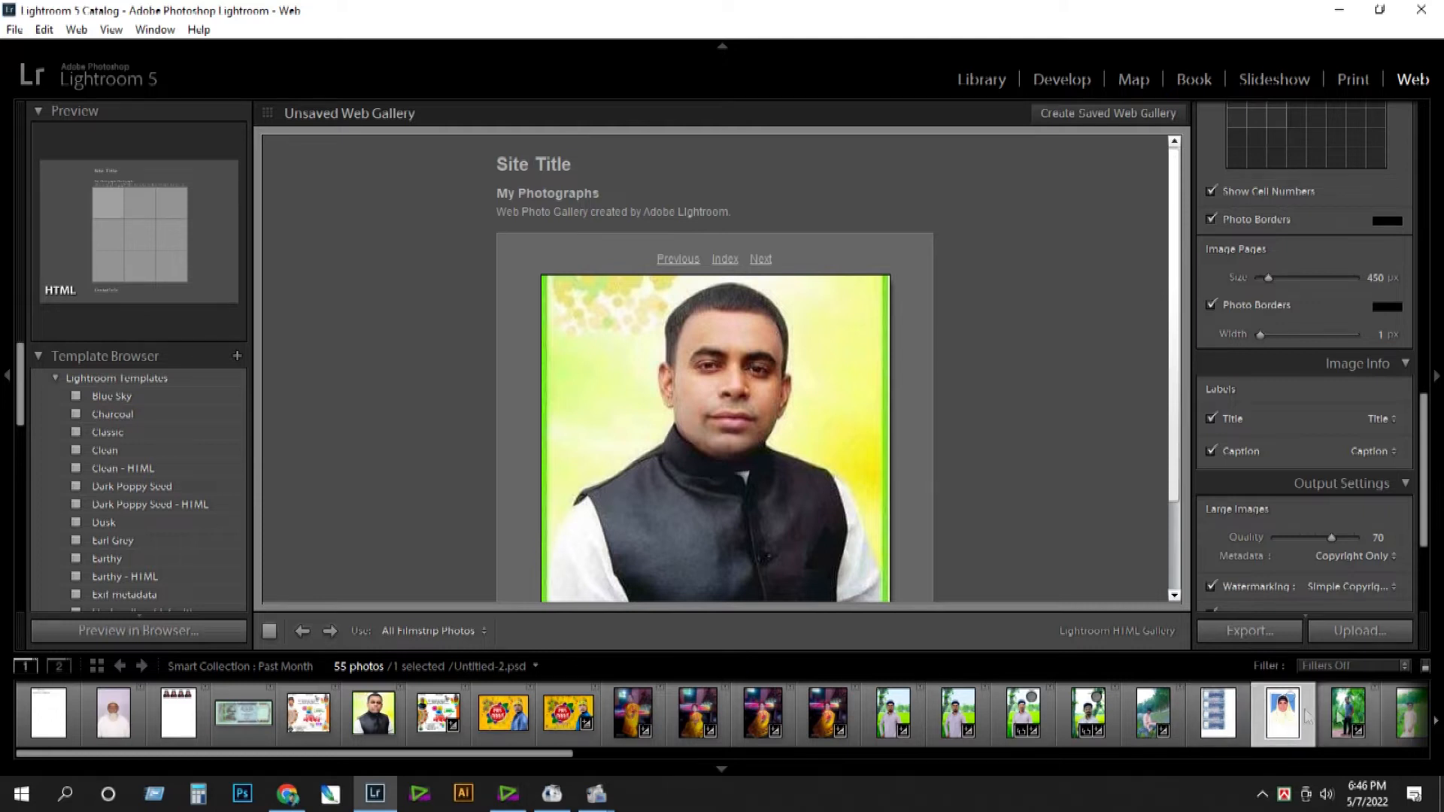
Locate the missing original of the filmstrip photo after Untitled-2.psd and relink it to 84896402 in the Downloads folder.
click(1341, 718)
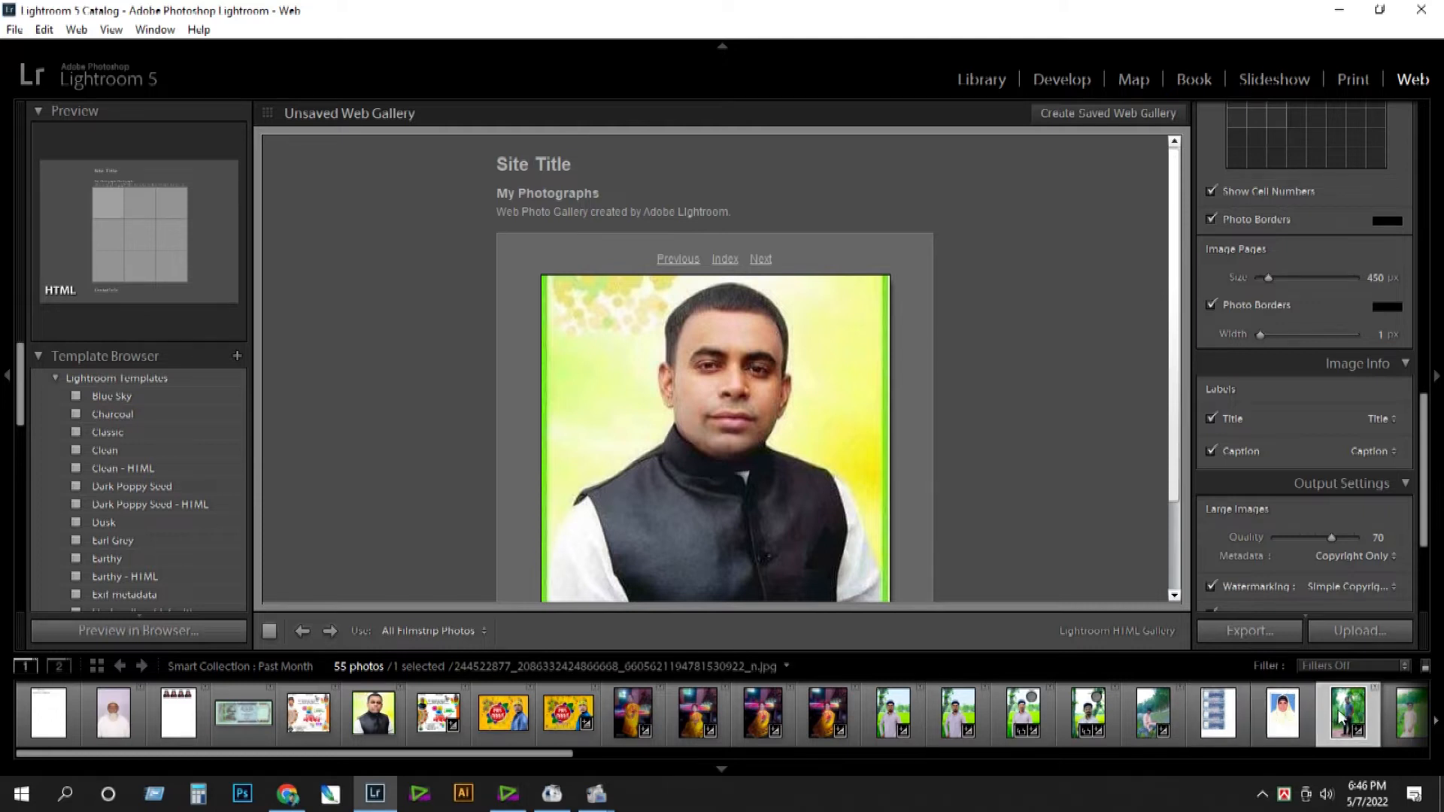
click(1379, 694)
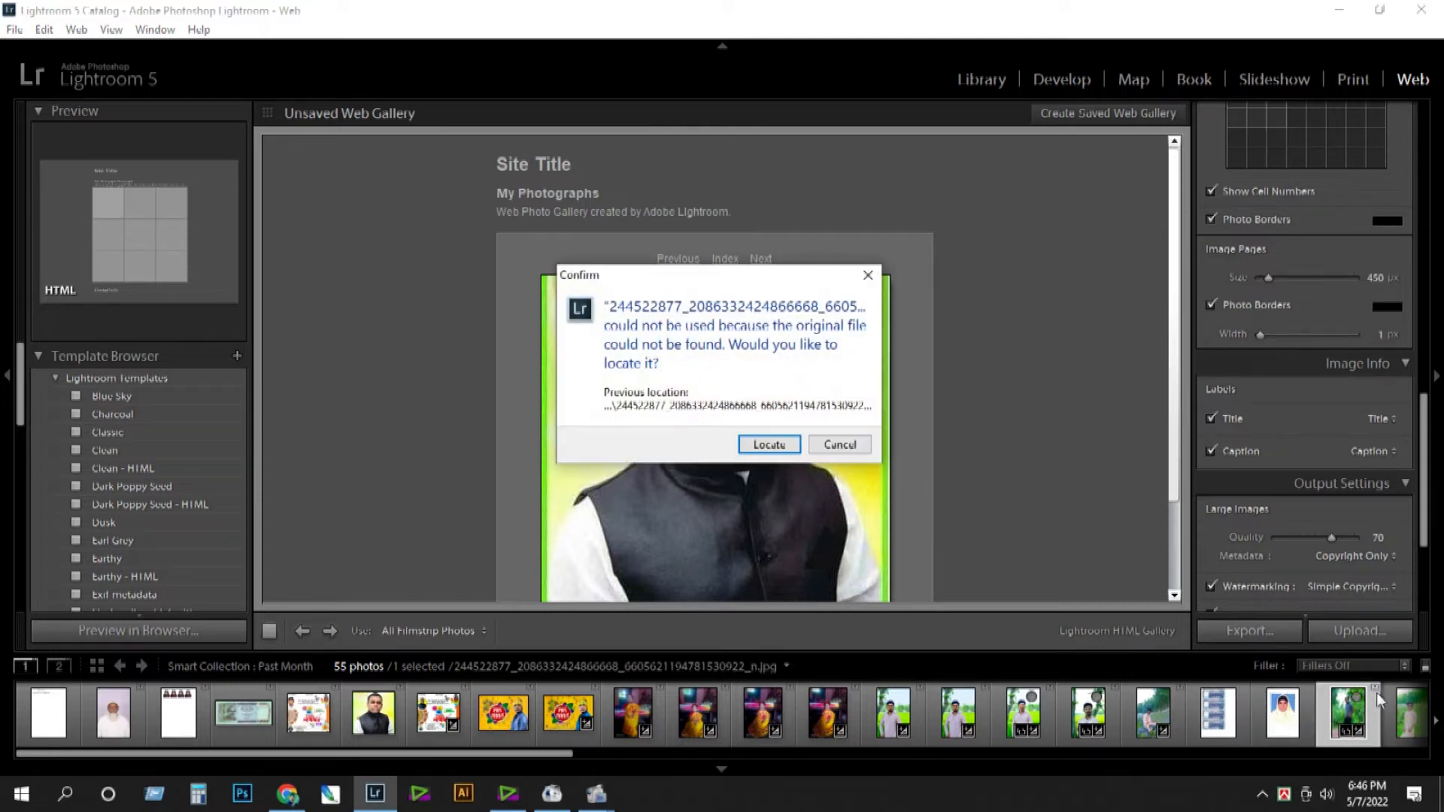
click(792, 448)
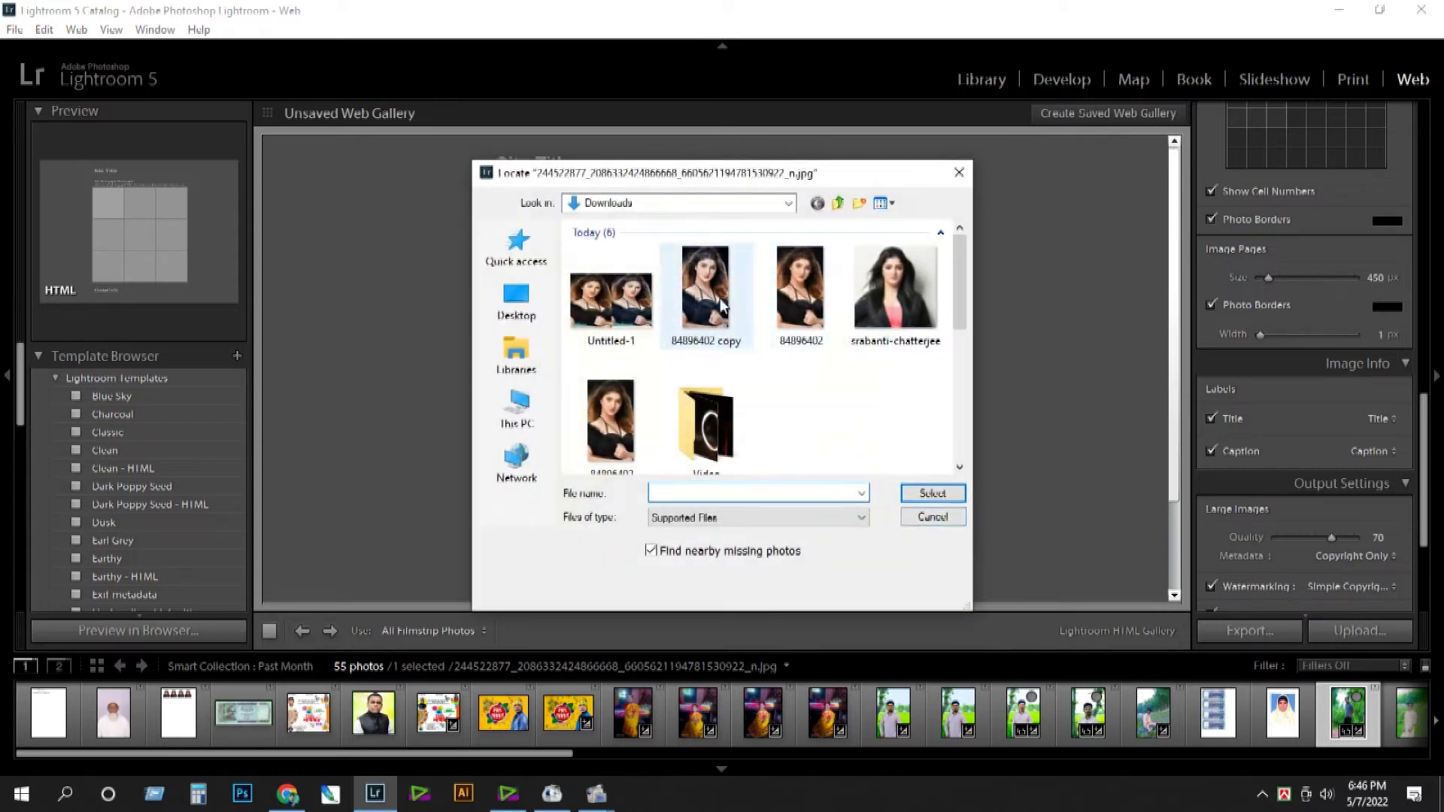
double_click(800, 293)
click(758, 444)
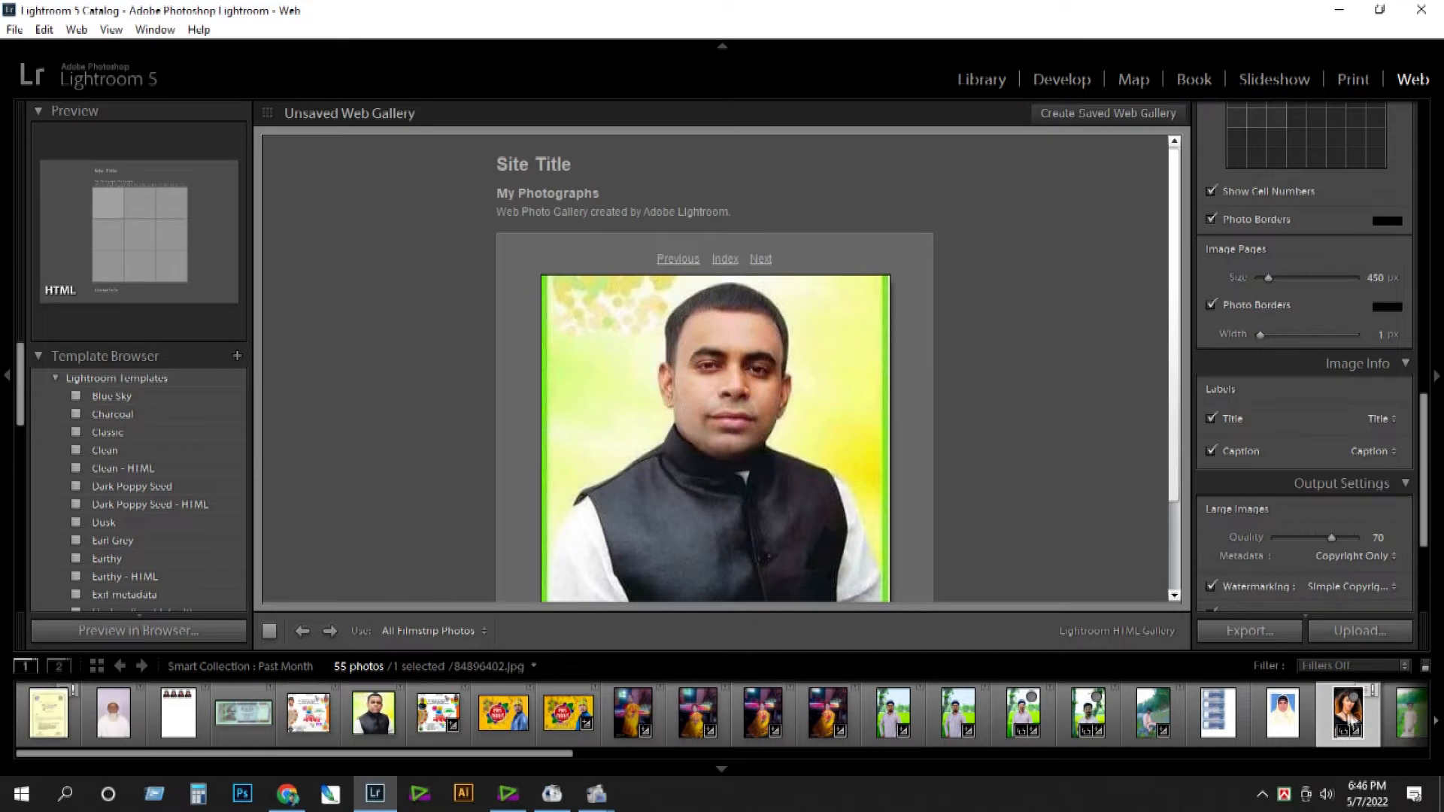
Show the Quick Collection containing the relinked photo and view the gallery pages of DSC_7242.JPG and DSC_7243.JPG.
click(1343, 732)
click(1350, 742)
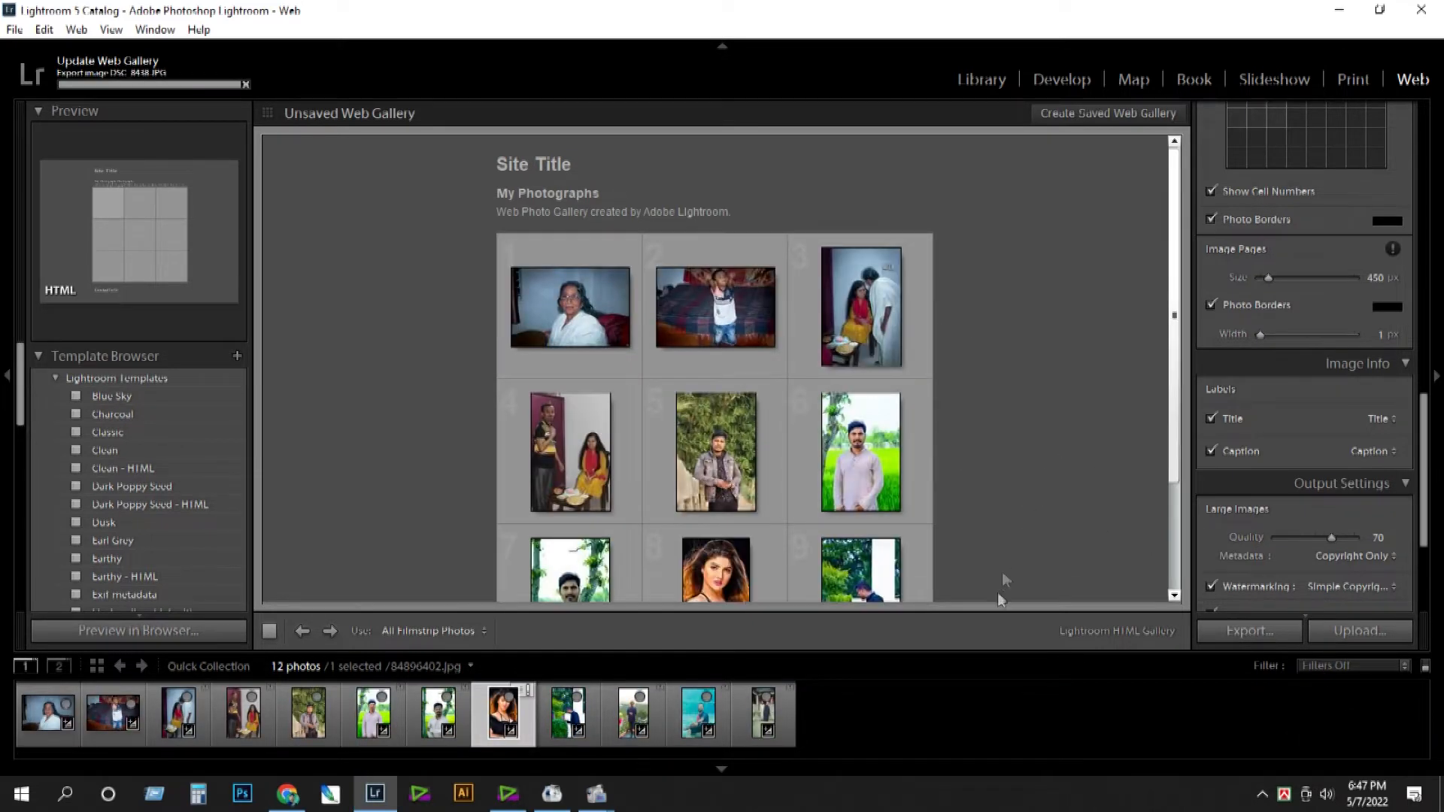
click(880, 474)
scroll(814, 426, down, 3)
click(849, 451)
scroll(944, 368, down, 3)
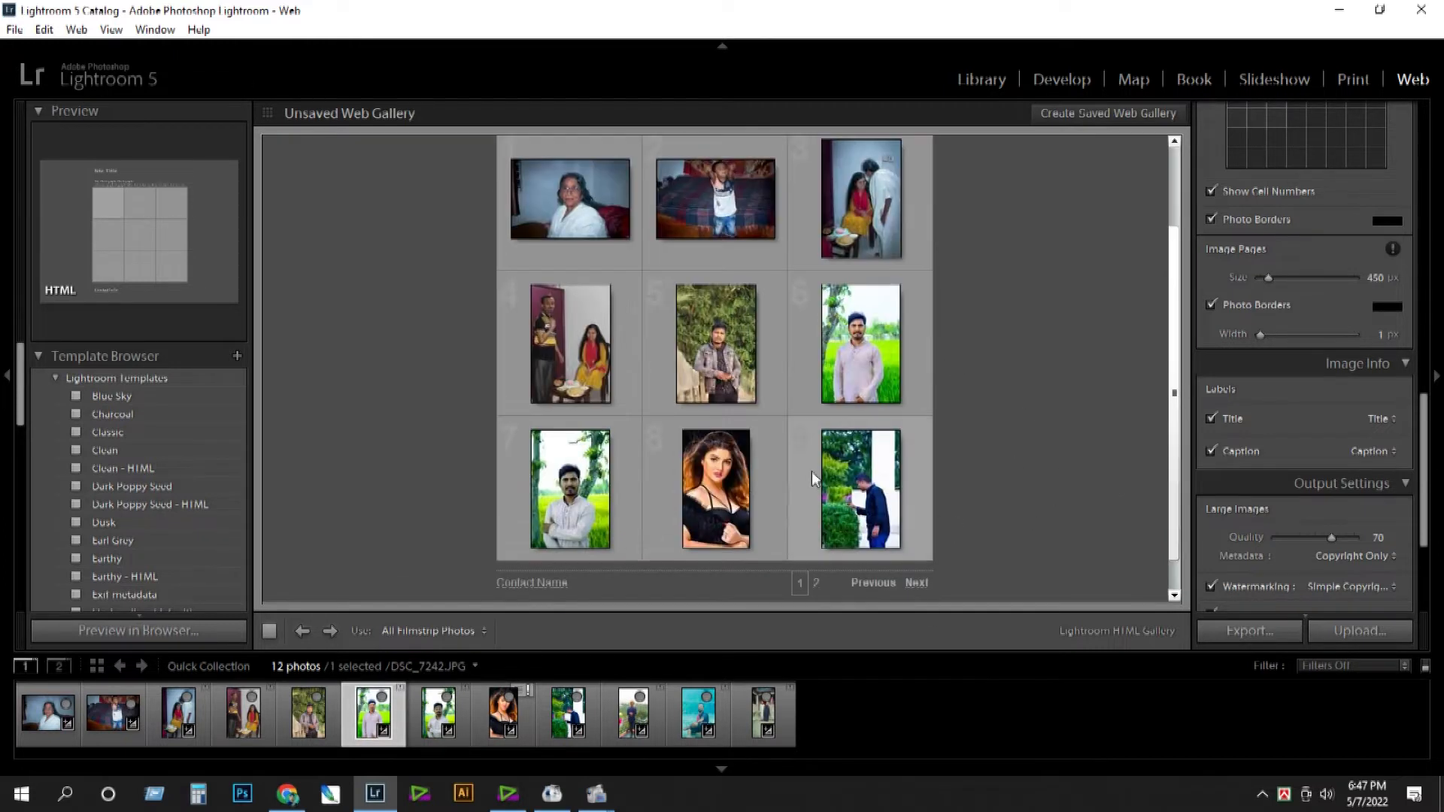
click(563, 506)
scroll(832, 469, down, 3)
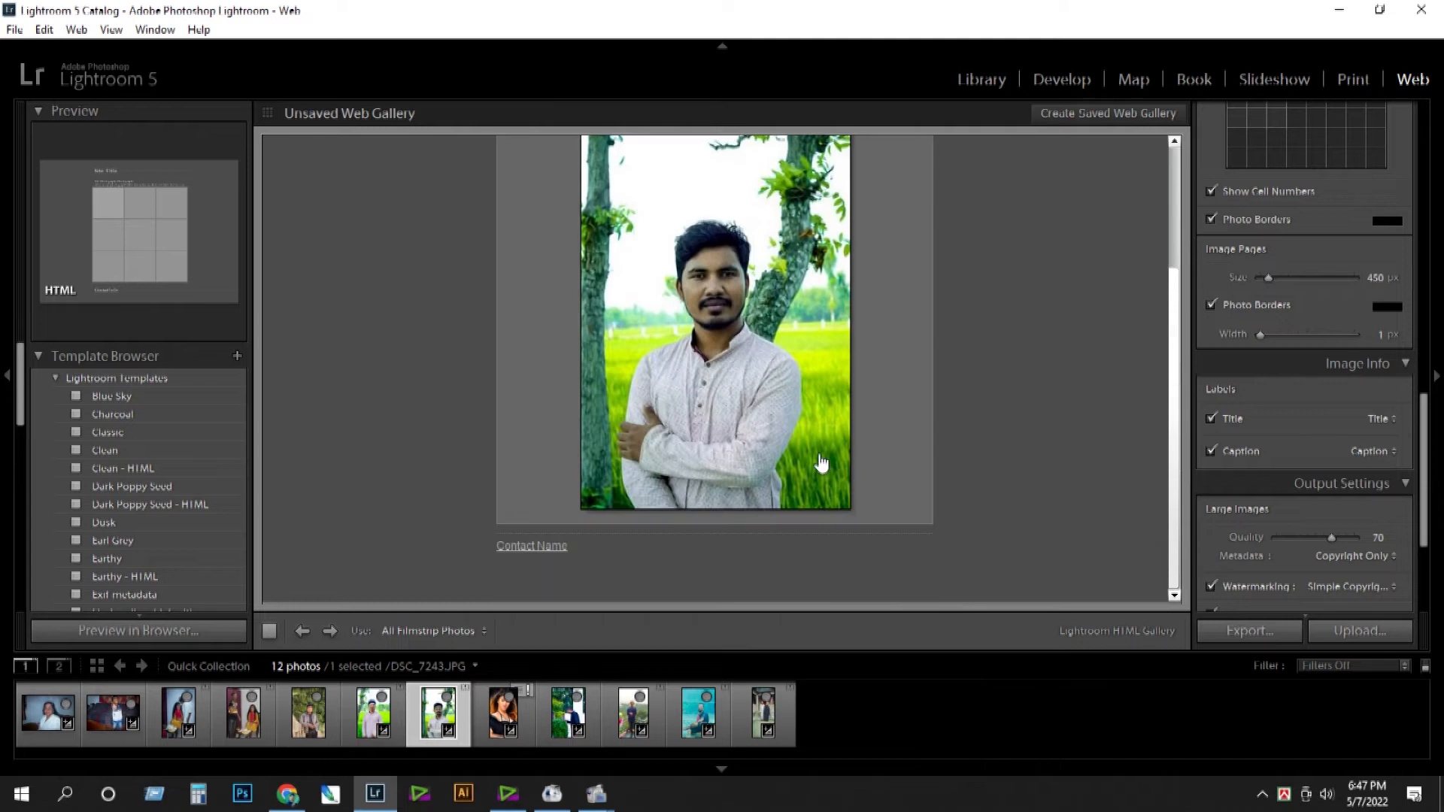
Remove 84896402.jpg and the photo right after it from the Quick Collection.
click(775, 718)
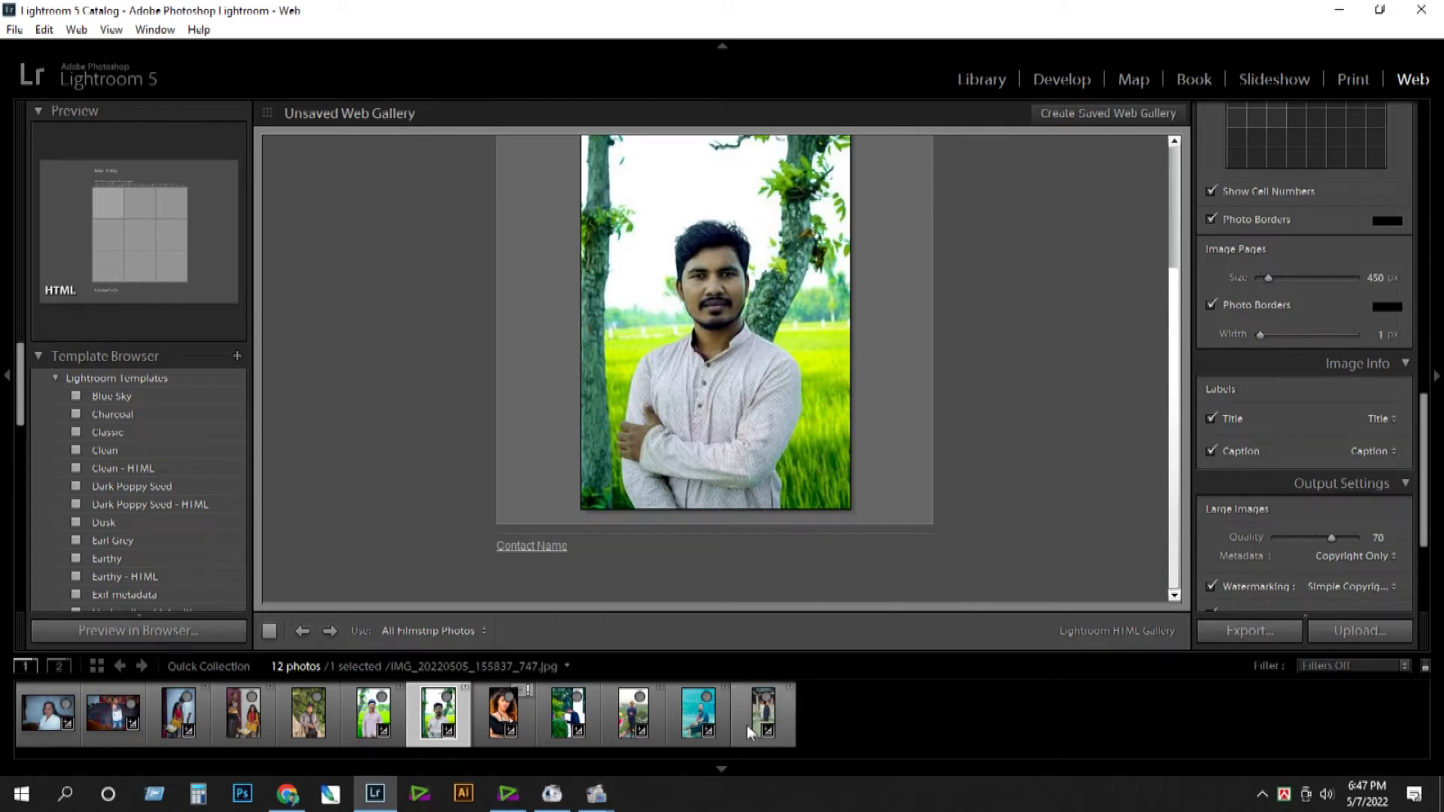
click(564, 713)
ctrl+click(505, 715)
key(Delete)
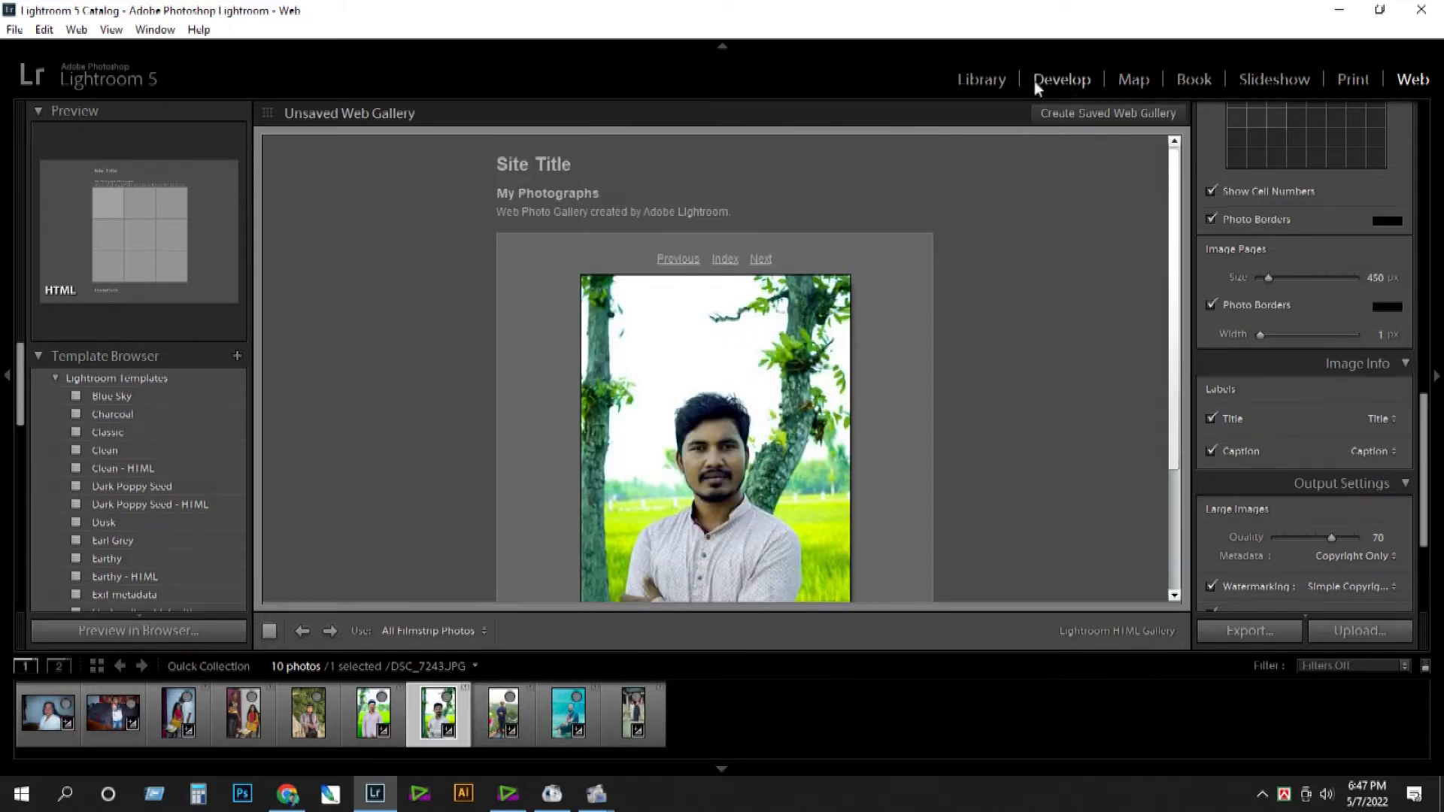
Open DSC_7243.JPG in the Develop module and review its adjustments from Basic down to Detail and Lens Corrections.
click(1076, 87)
mouse_move(1433, 430)
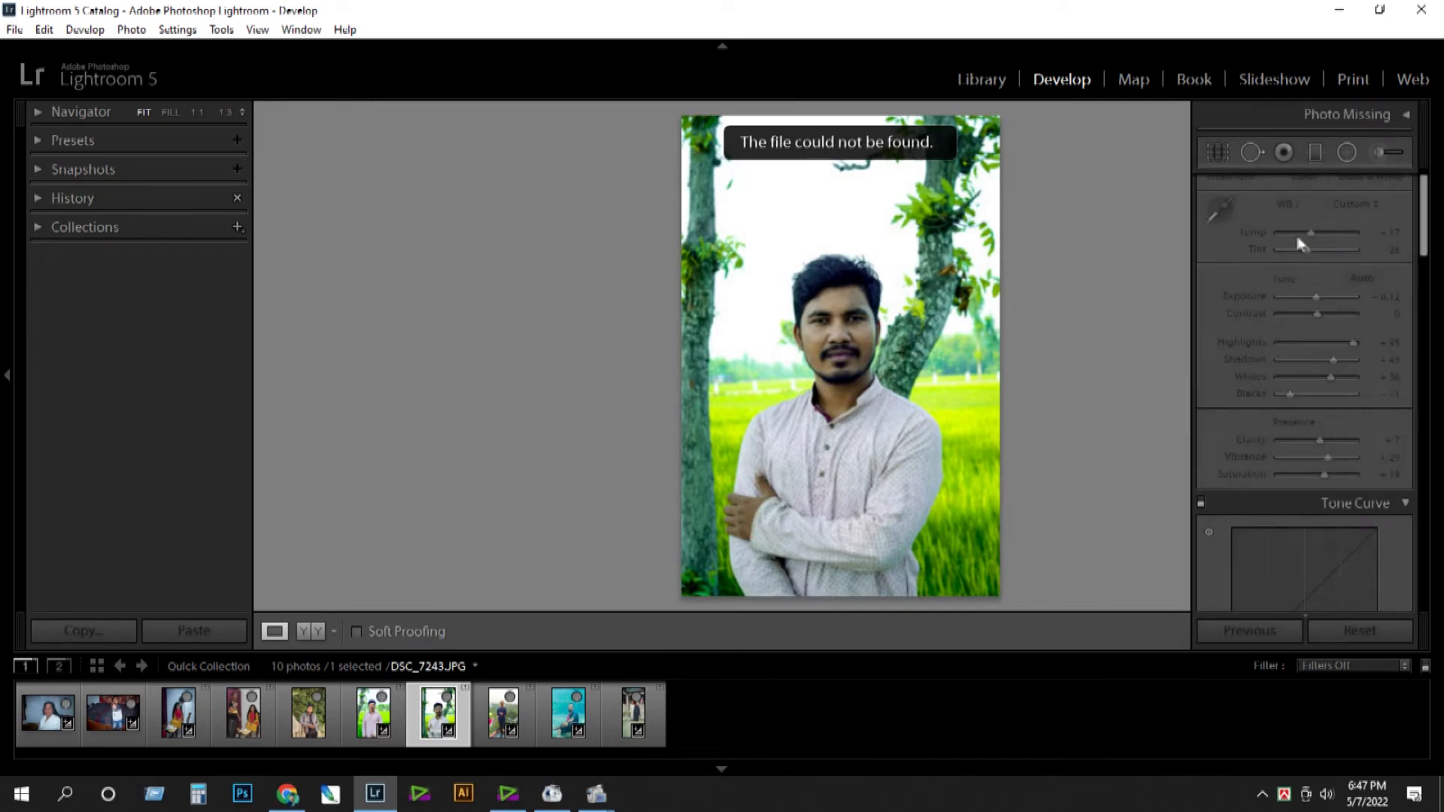
drag(940, 361, 828, 354)
mouse_move(1435, 332)
click(1434, 229)
scroll(1324, 376, down, 10)
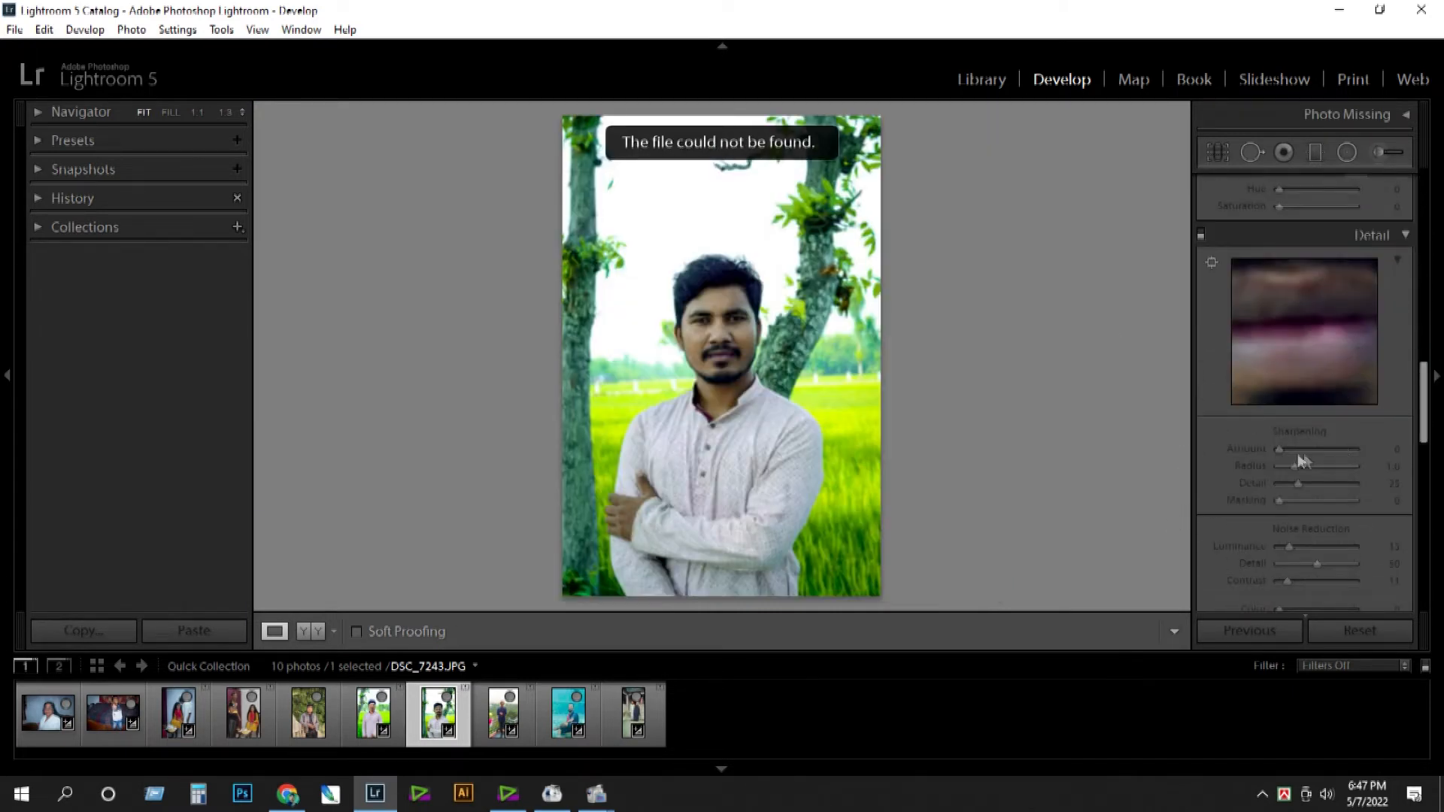
scroll(1305, 338, down, 2)
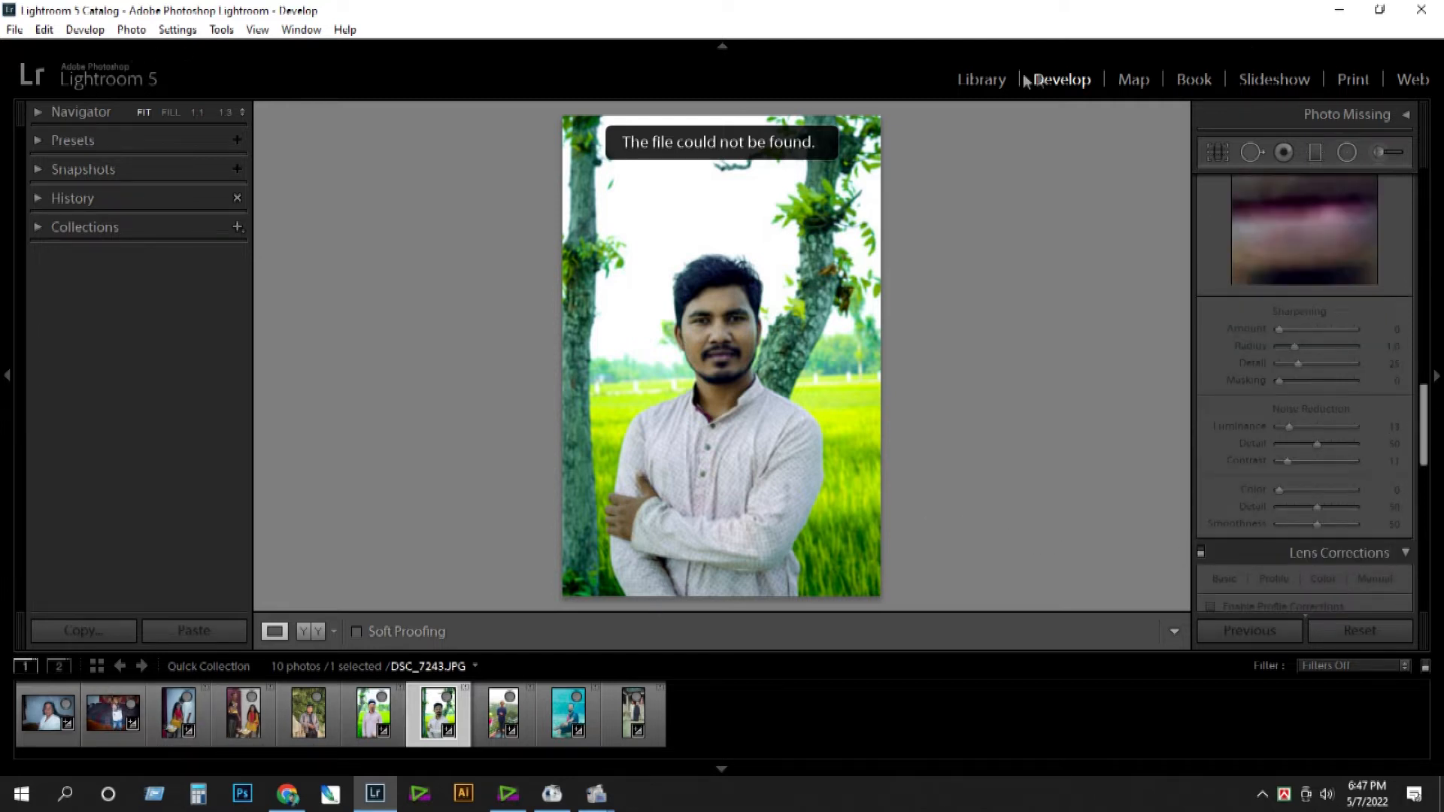
Select IMG_0088.JPG in the Library, open it in the Develop module and check the face up close.
click(978, 81)
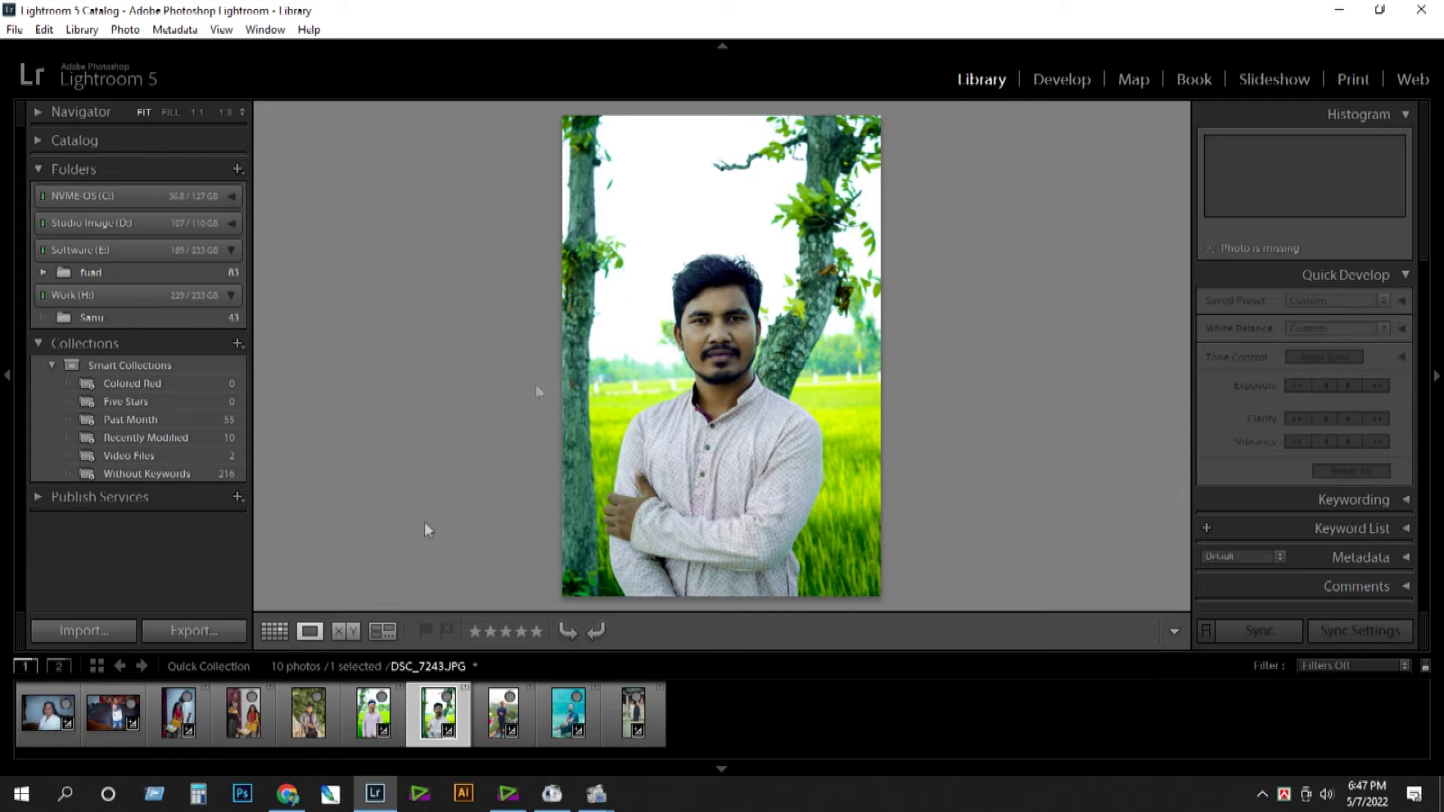
click(301, 725)
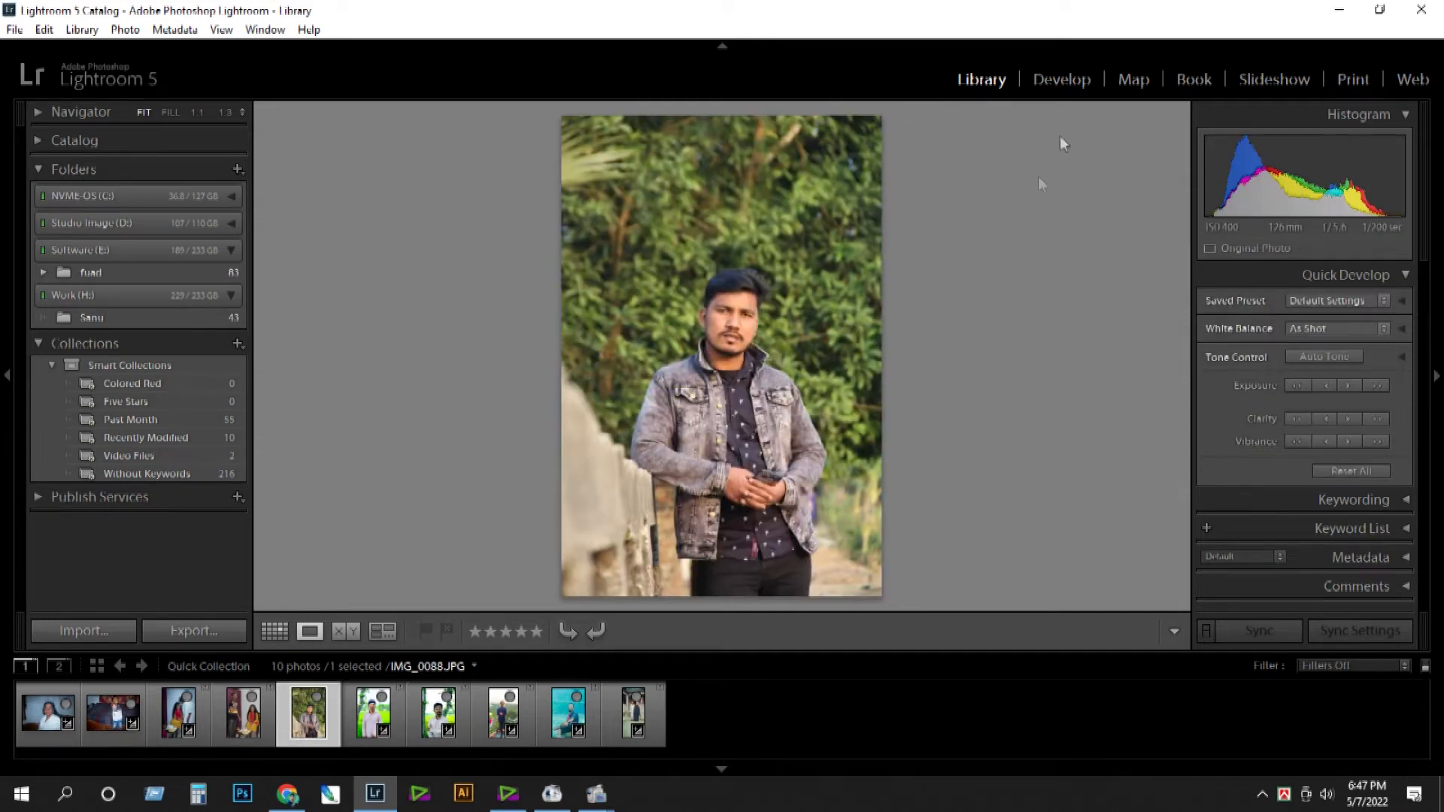
click(1061, 80)
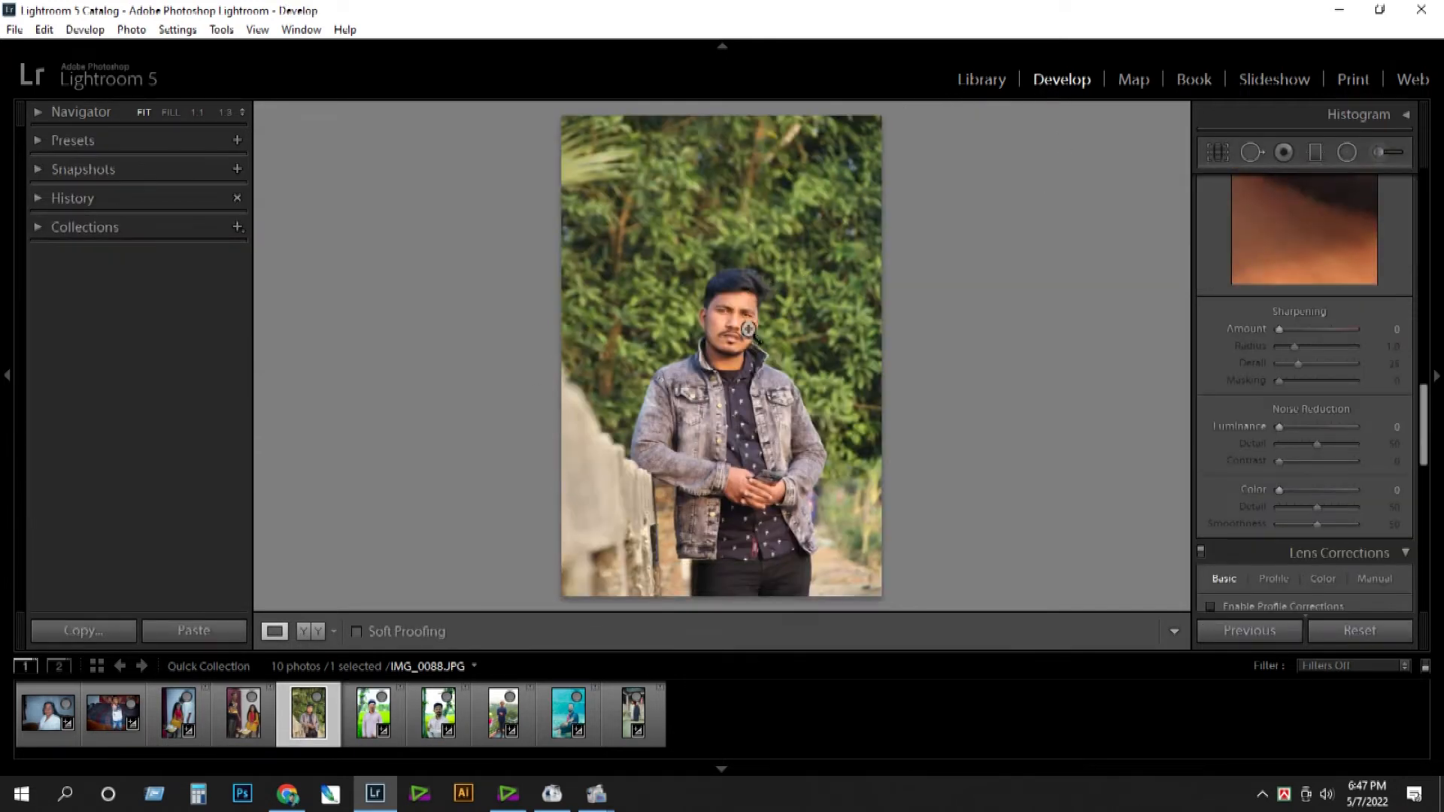
click(749, 330)
click(735, 344)
Set Temp −14, Tint −26, Exposure −0.48, Highlights +17, Shadows +62, Whites −2, Blacks +40 and Clarity +57.
drag(1414, 426, 1432, 218)
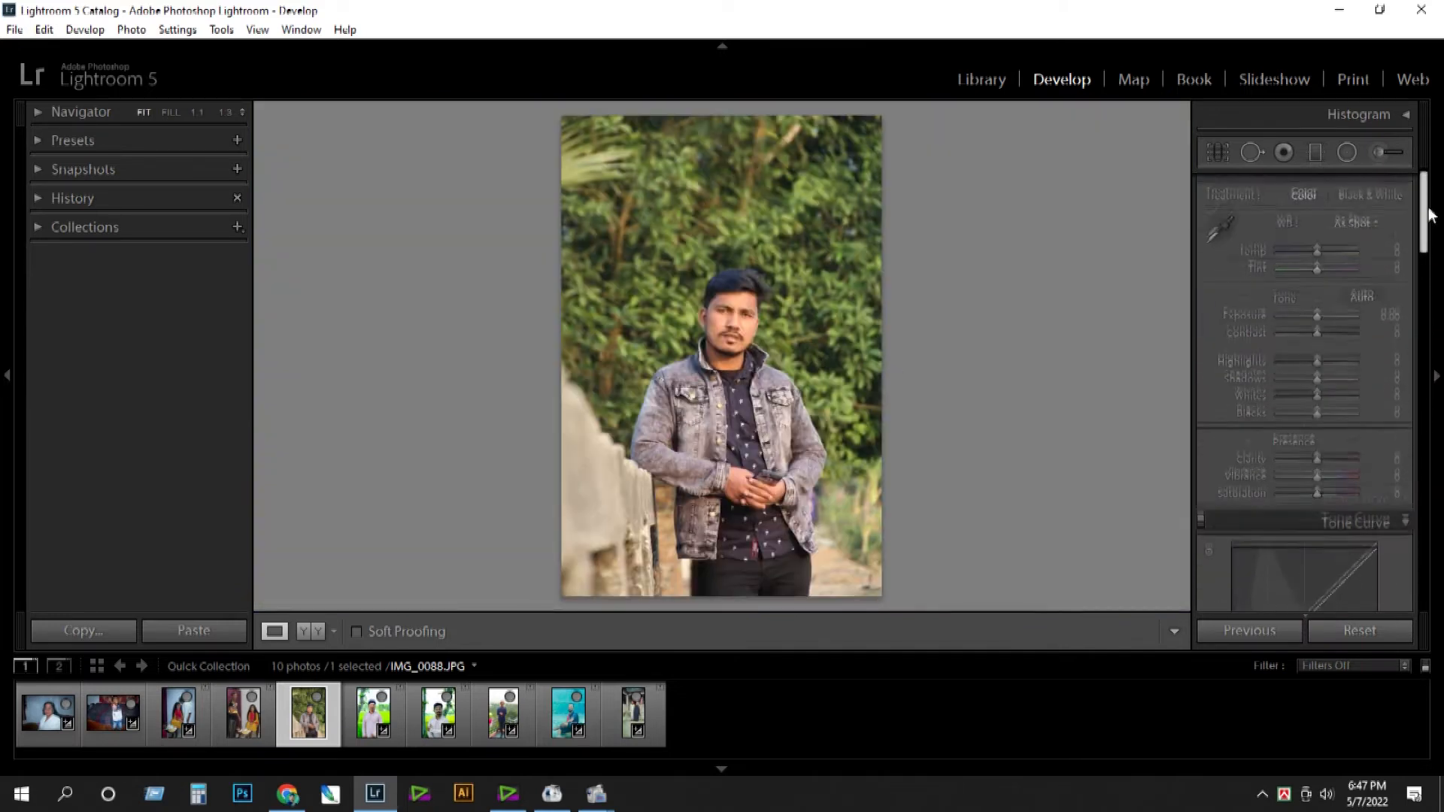
drag(1317, 258, 1315, 313)
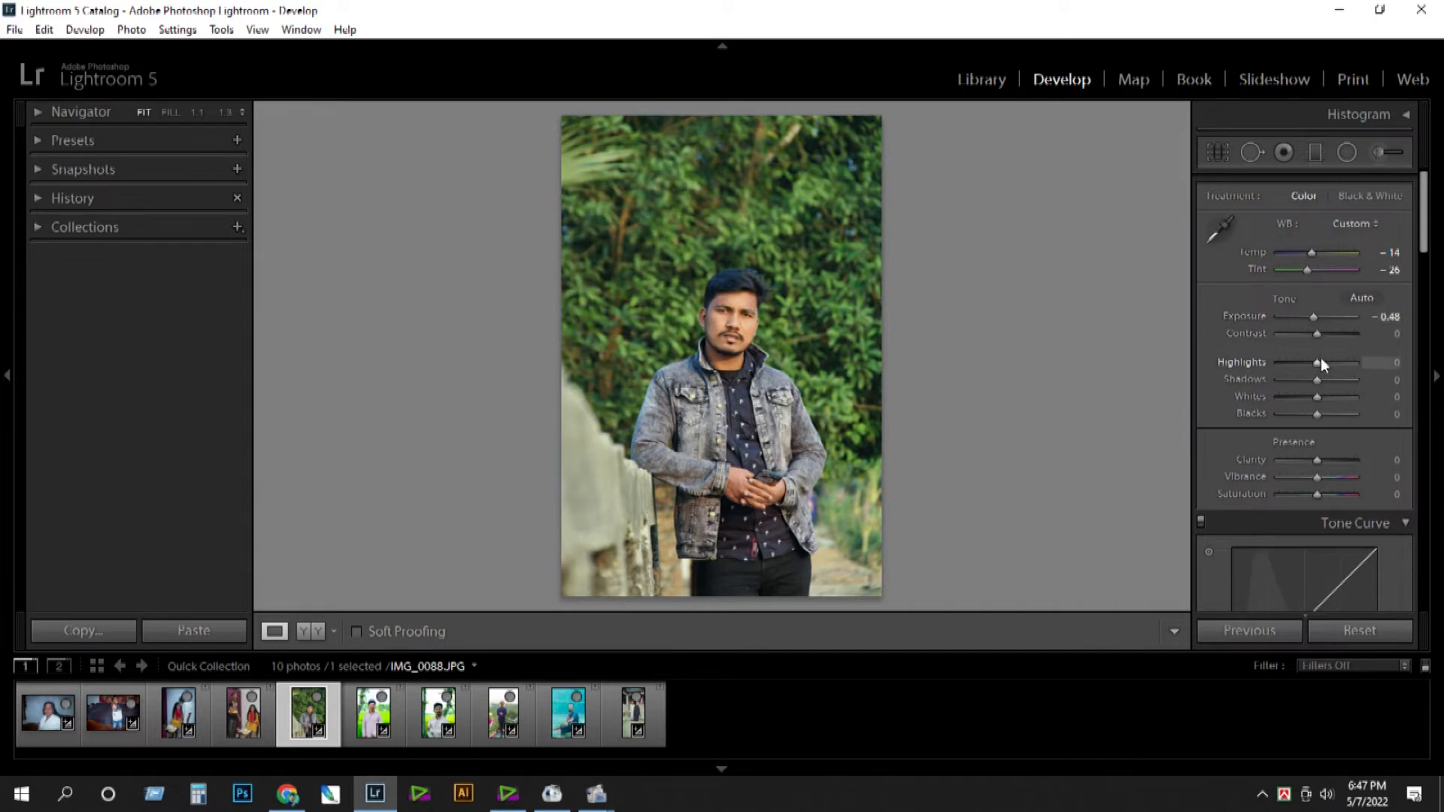
drag(1323, 366, 1340, 464)
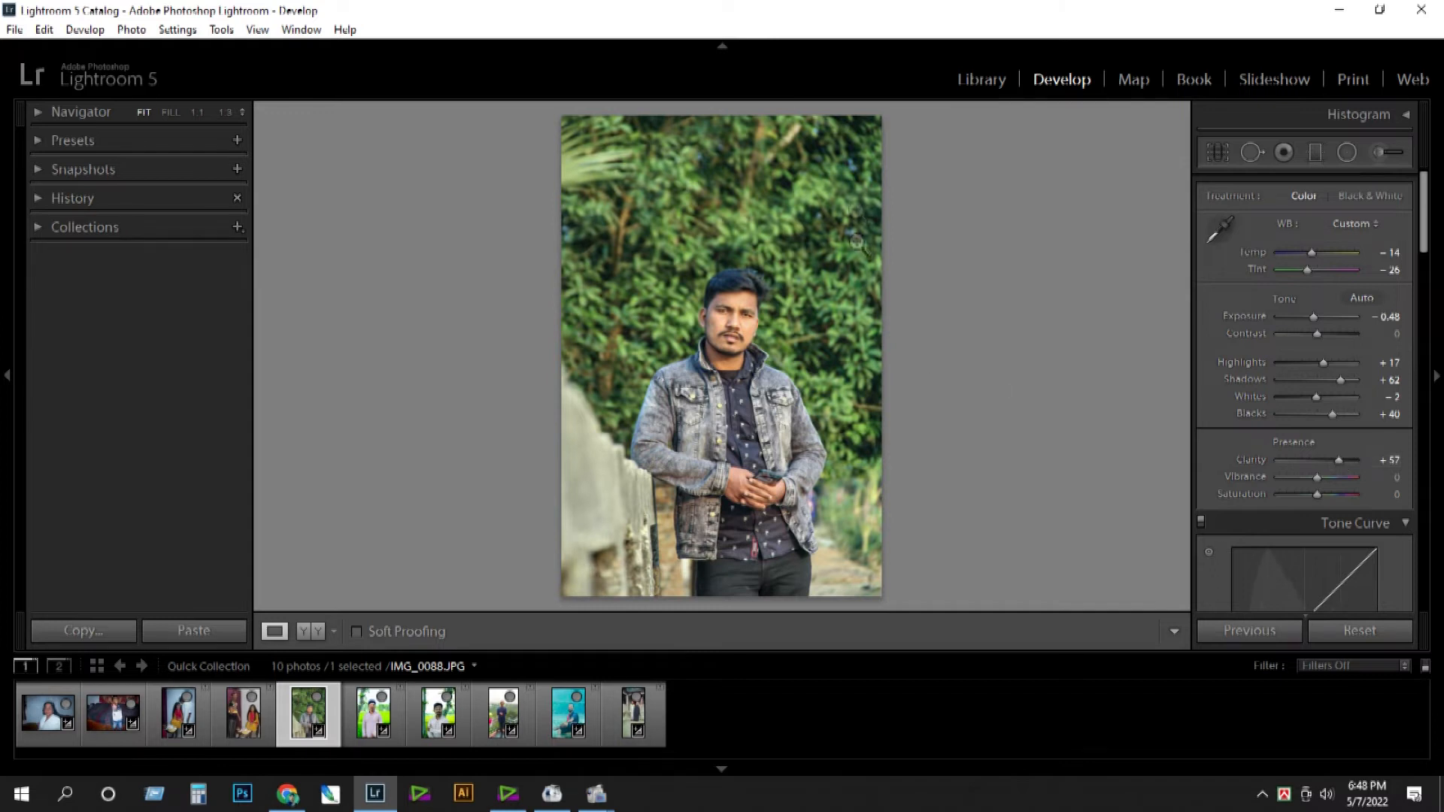
Check the foliage at 1:1, then set Vibrance to +57, Saturation to +14 and Temp to −24.
click(865, 290)
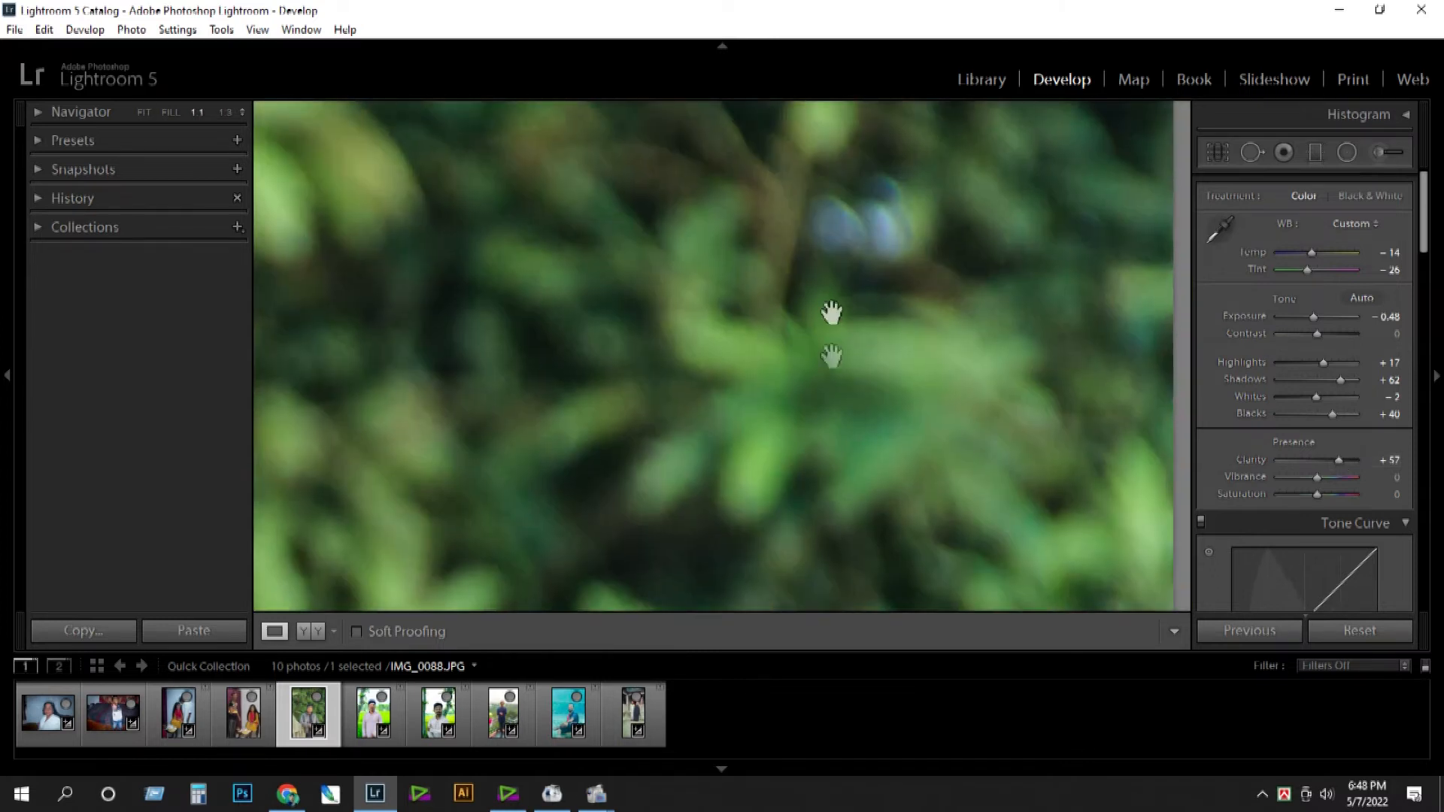
click(831, 310)
mouse_move(1324, 476)
mouse_down()
mouse_move(1339, 479)
mouse_move(1322, 494)
mouse_up()
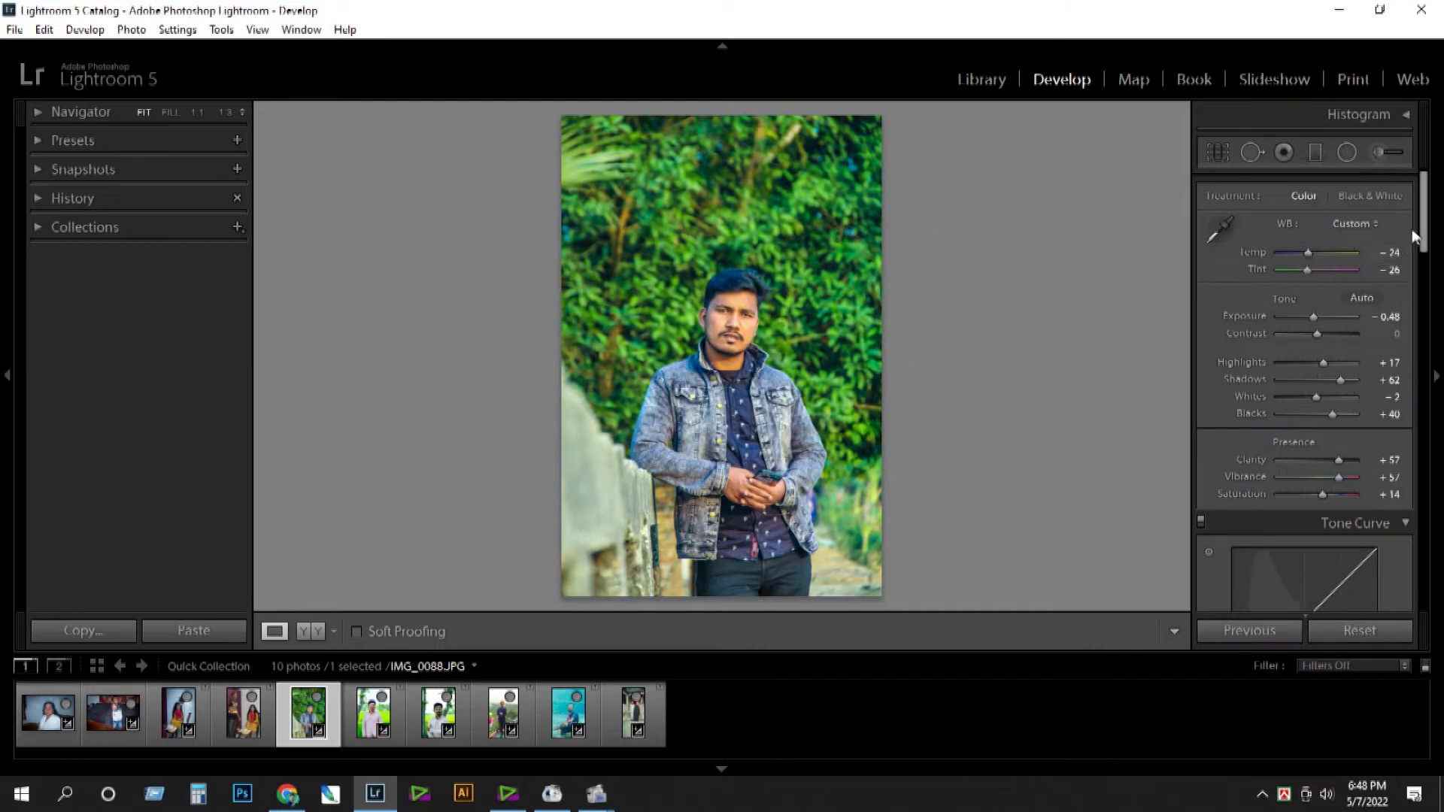
Shape the tone curve with Highlights +30, Lights −13, Darks +30 and Shadows −98.
scroll(1320, 360, down, 5)
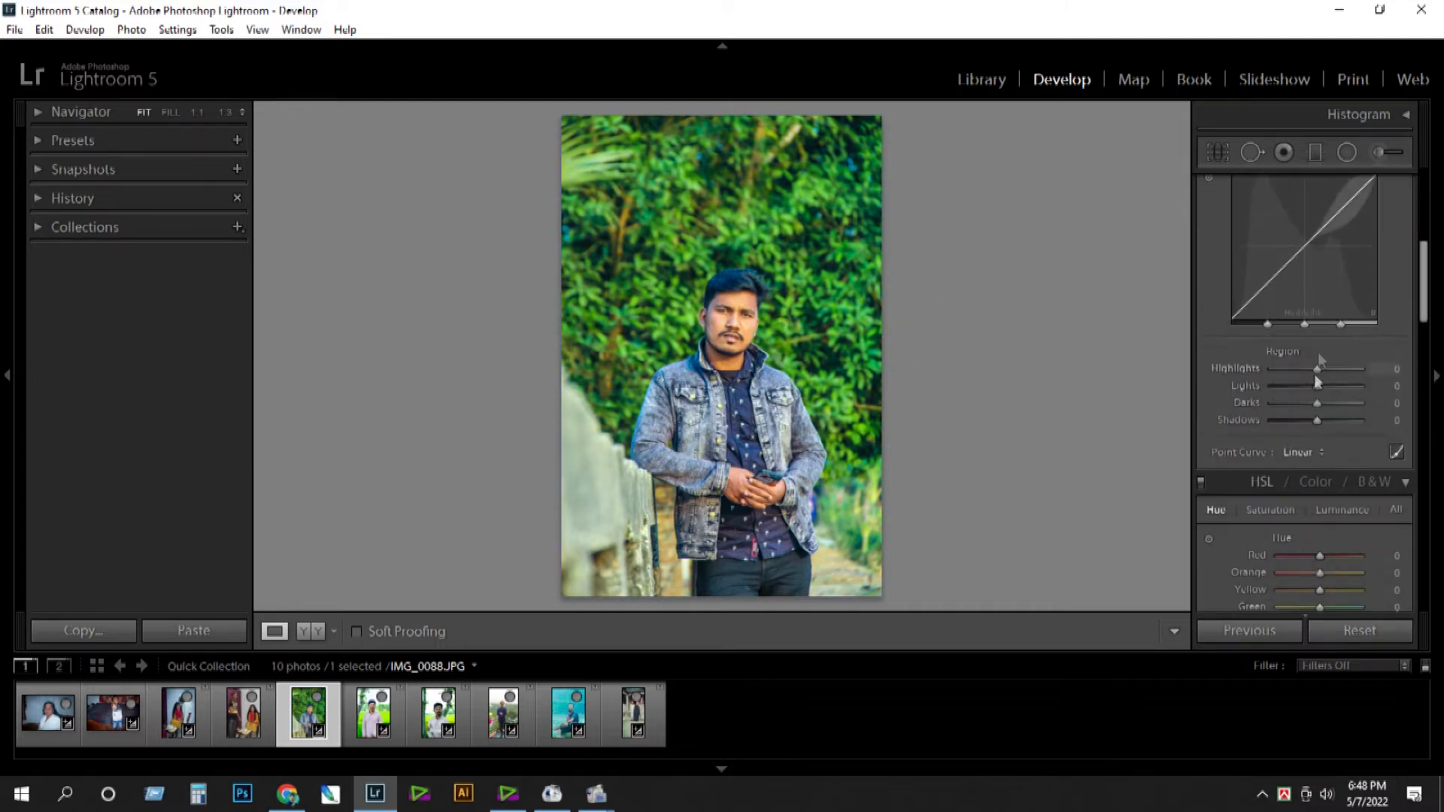
drag(1317, 369, 1274, 435)
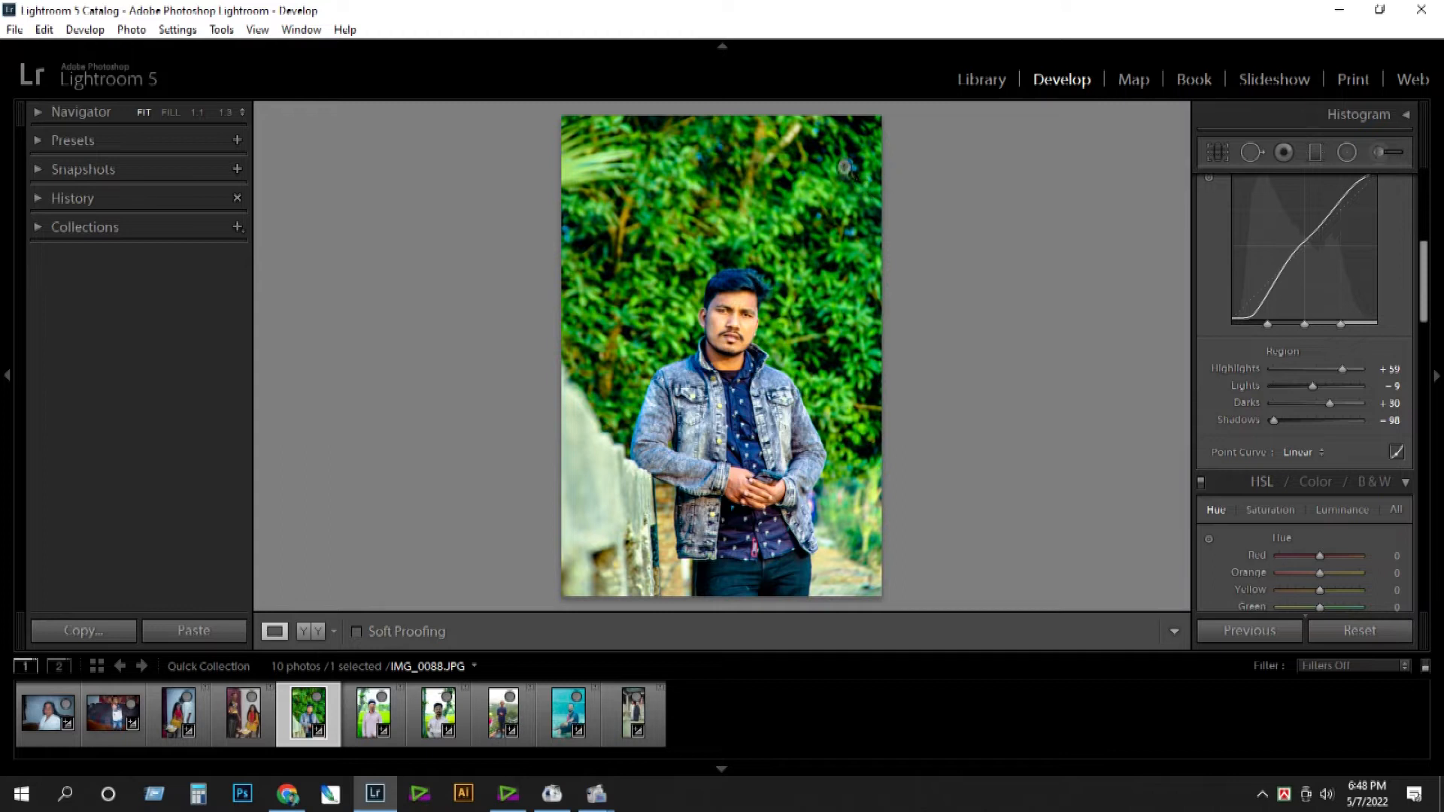
drag(1320, 385, 1329, 368)
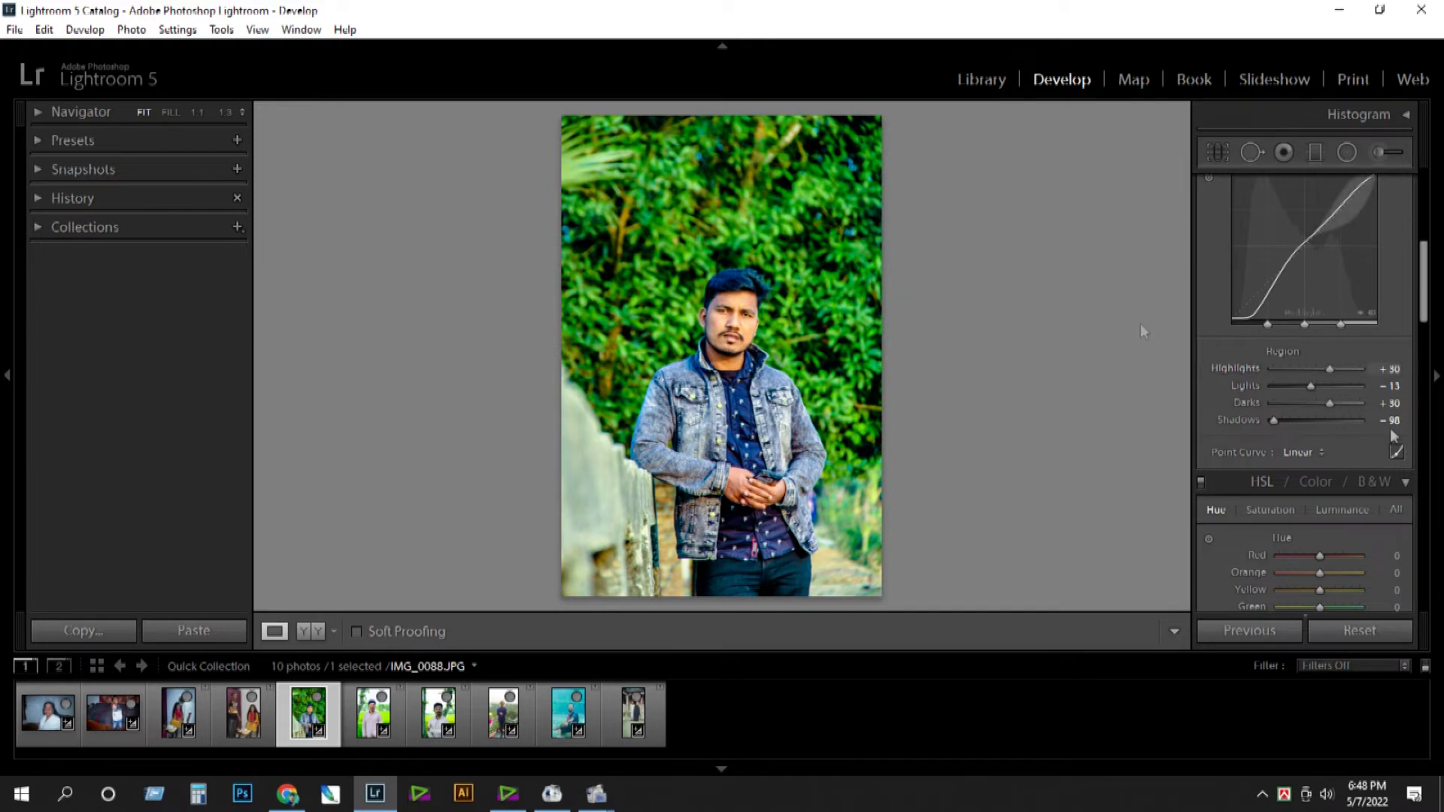
Try a Green hue of −100 and inspect the recolored foliage at 1:1 in several places.
drag(1321, 607, 1285, 620)
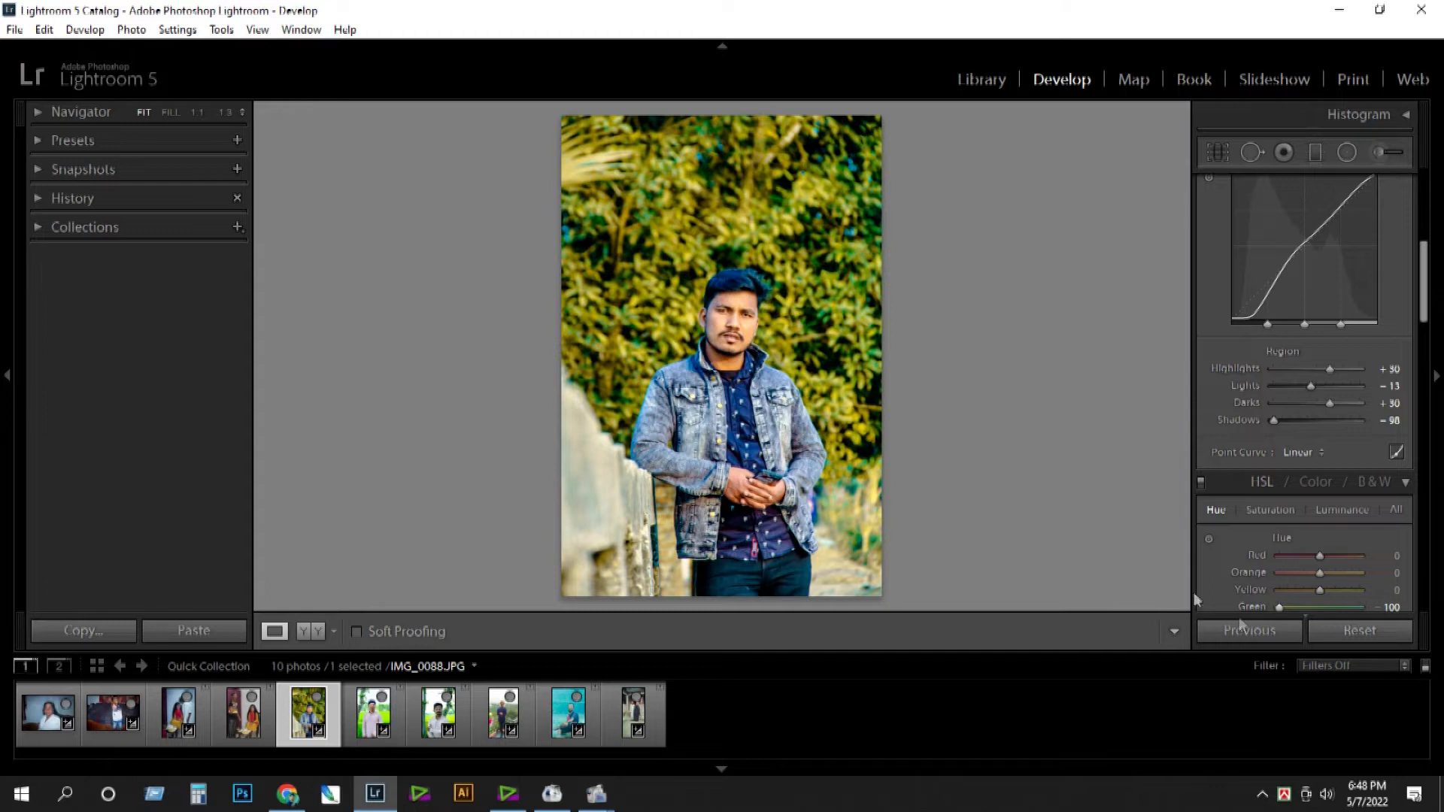
click(873, 217)
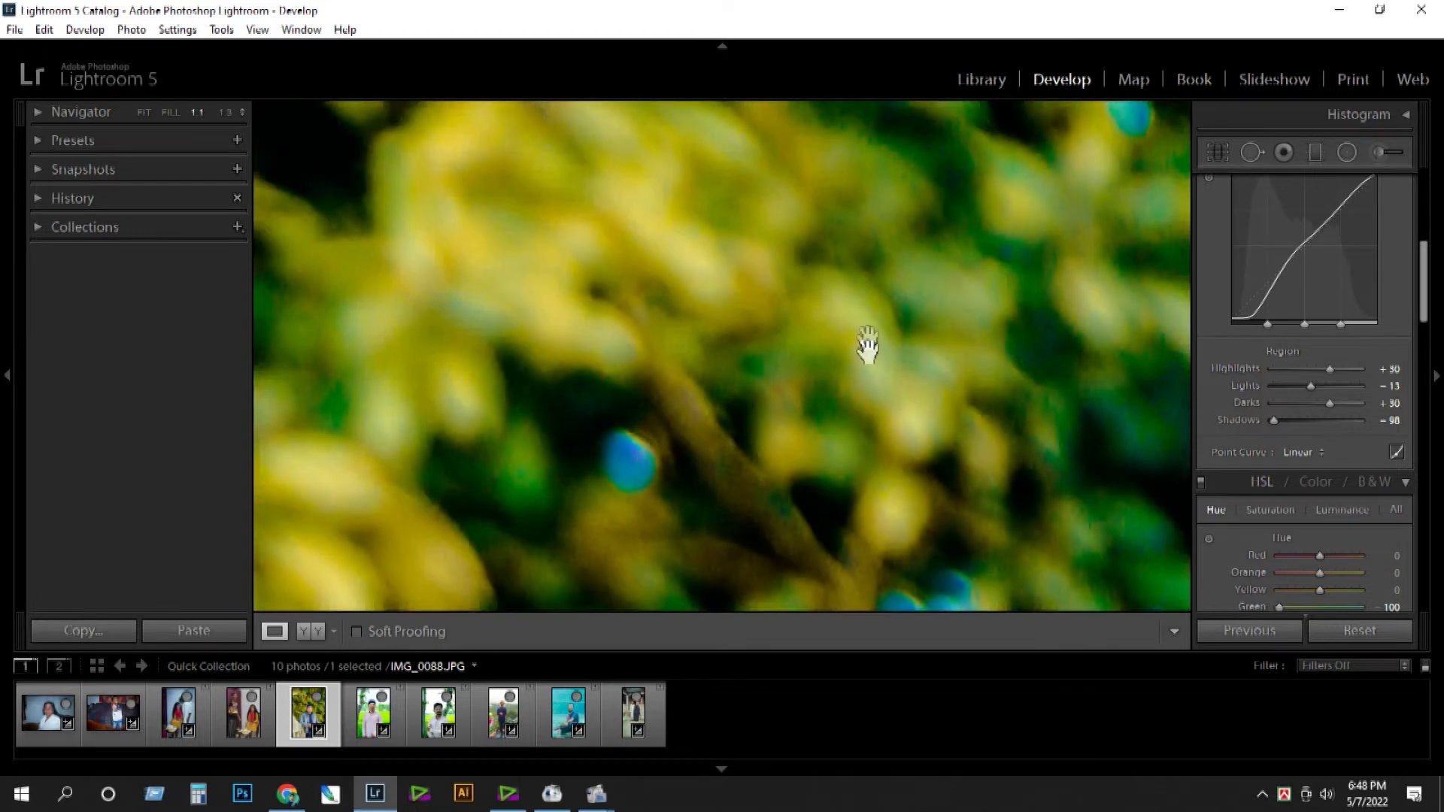
click(811, 400)
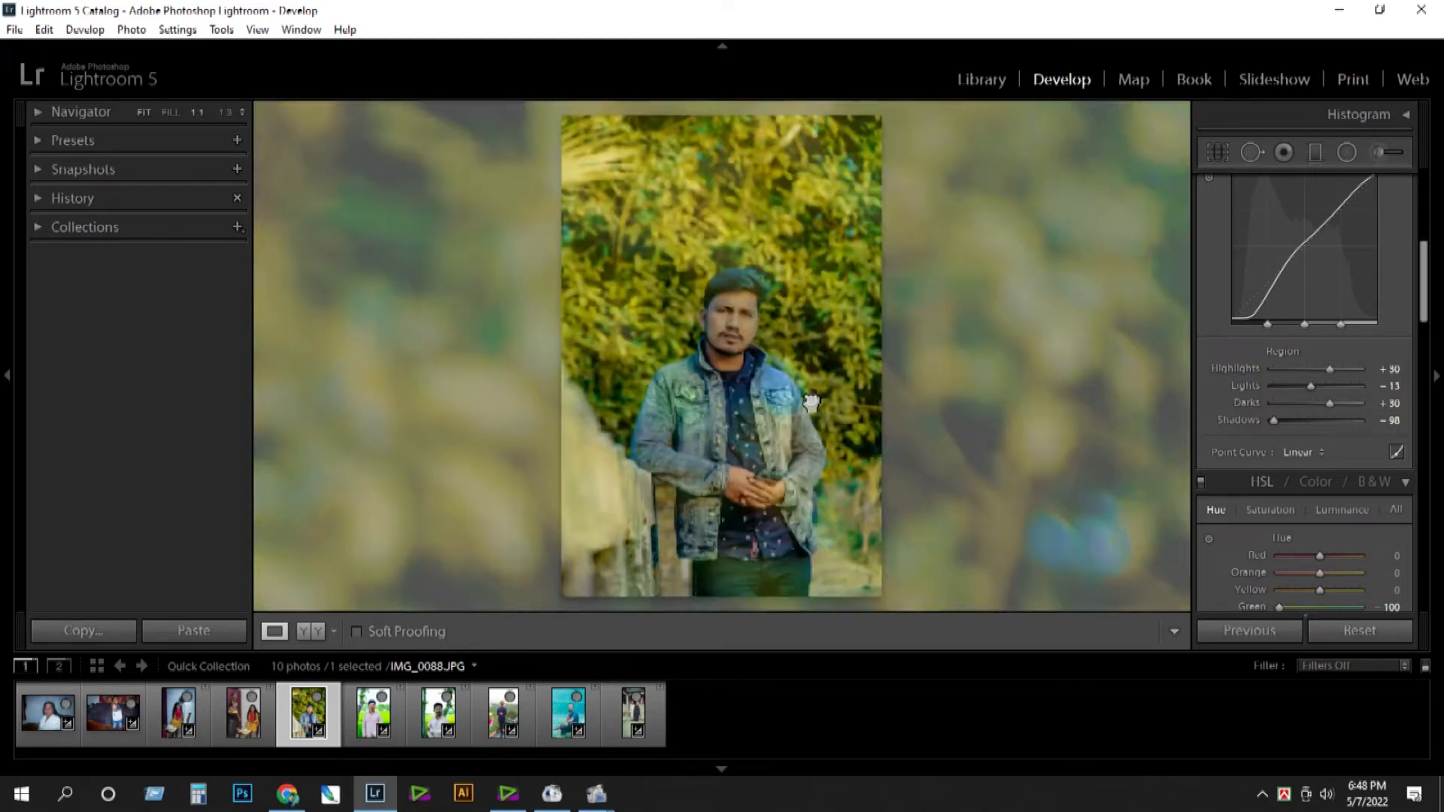
click(737, 256)
click(805, 348)
click(815, 361)
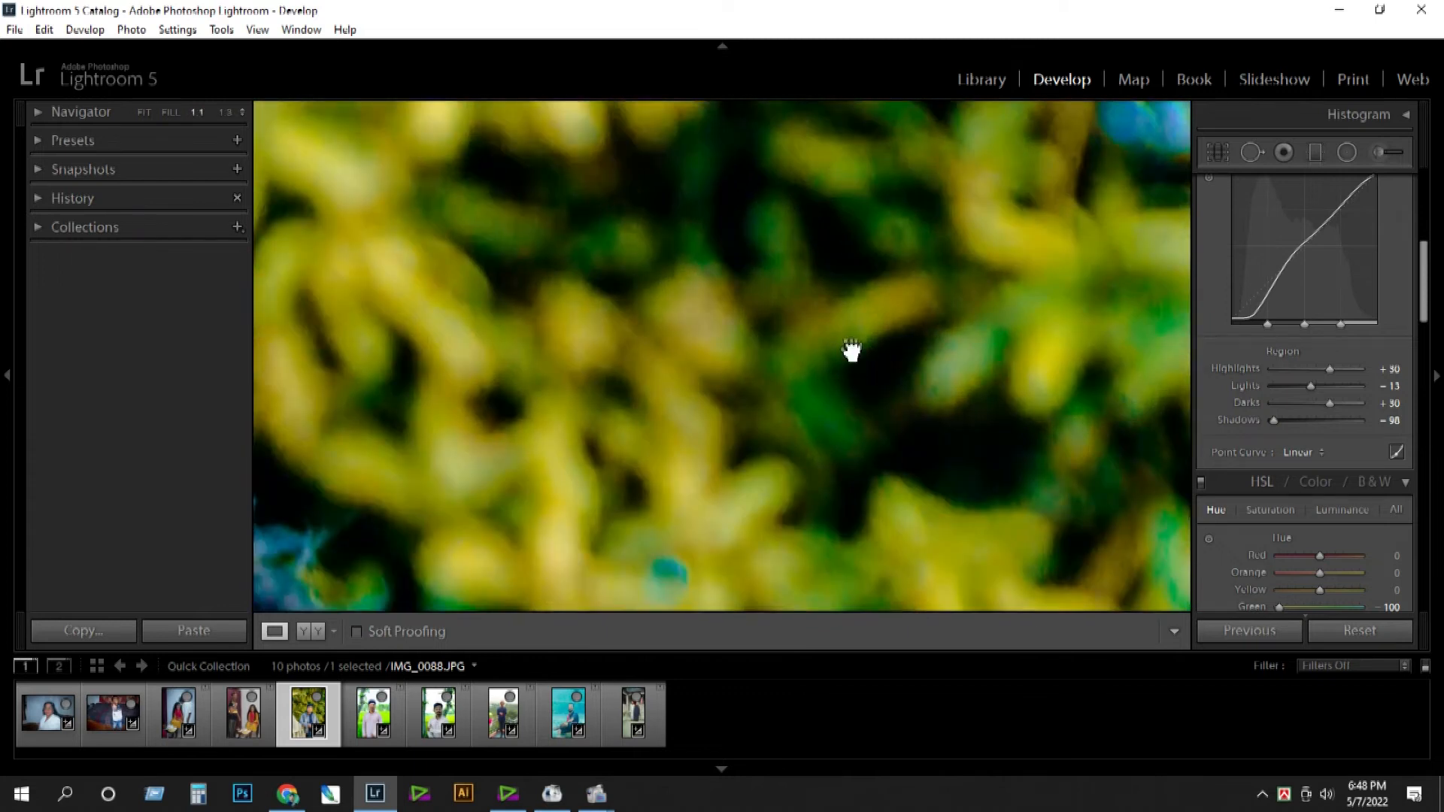
click(850, 349)
Set the HSL hues to Green +4, Aqua +100 and Blue −100.
drag(1426, 309, 1427, 341)
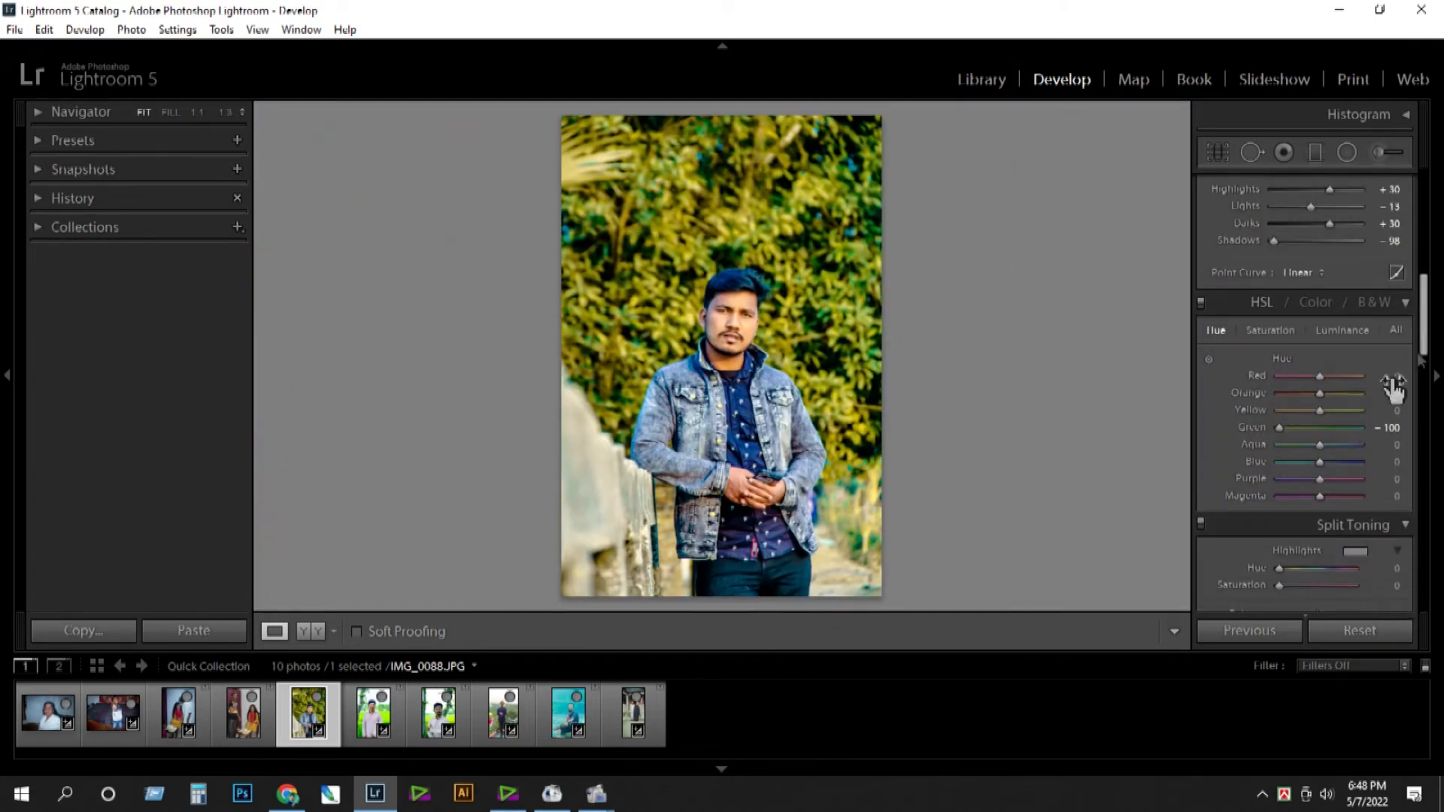
drag(1279, 427, 1359, 450)
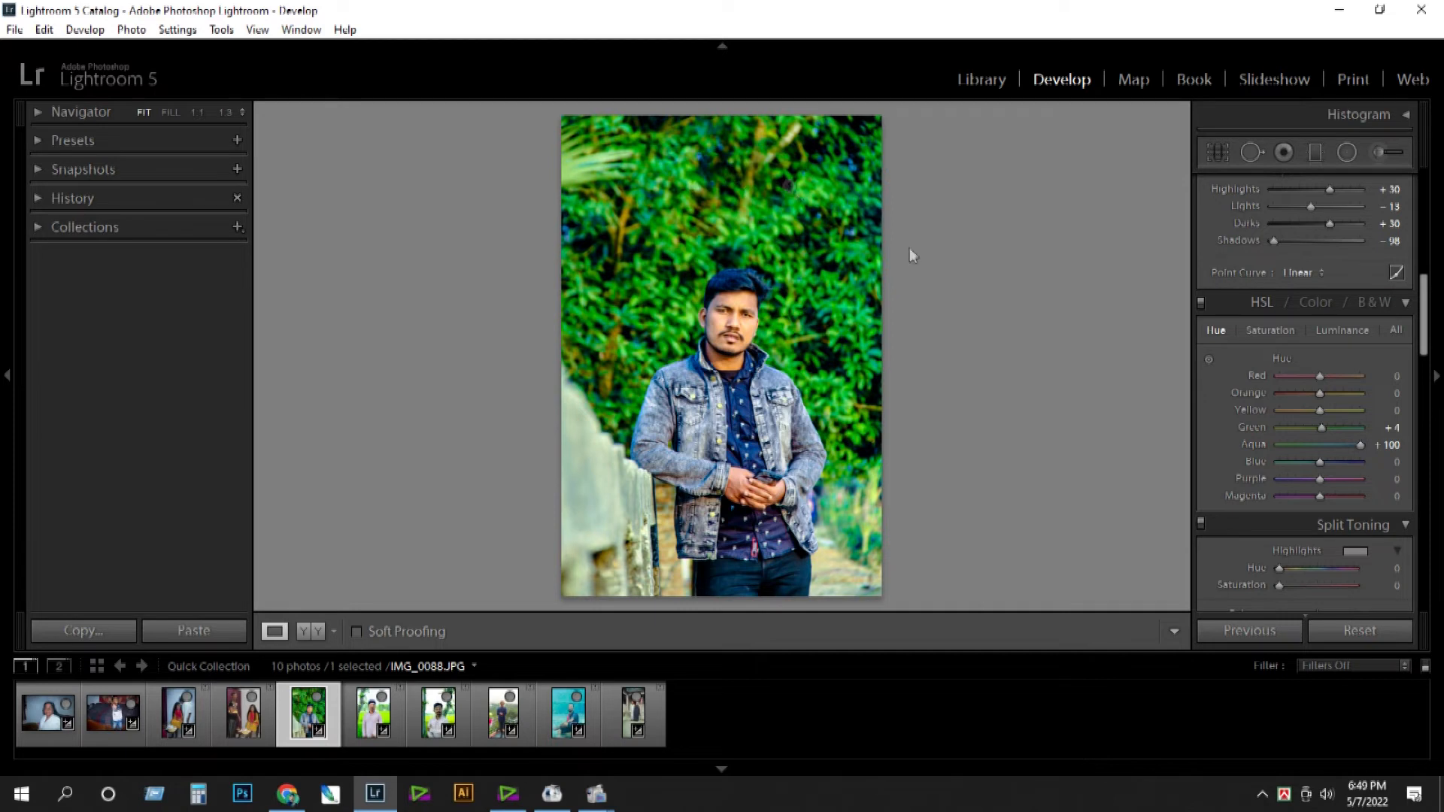
drag(1320, 461, 1288, 463)
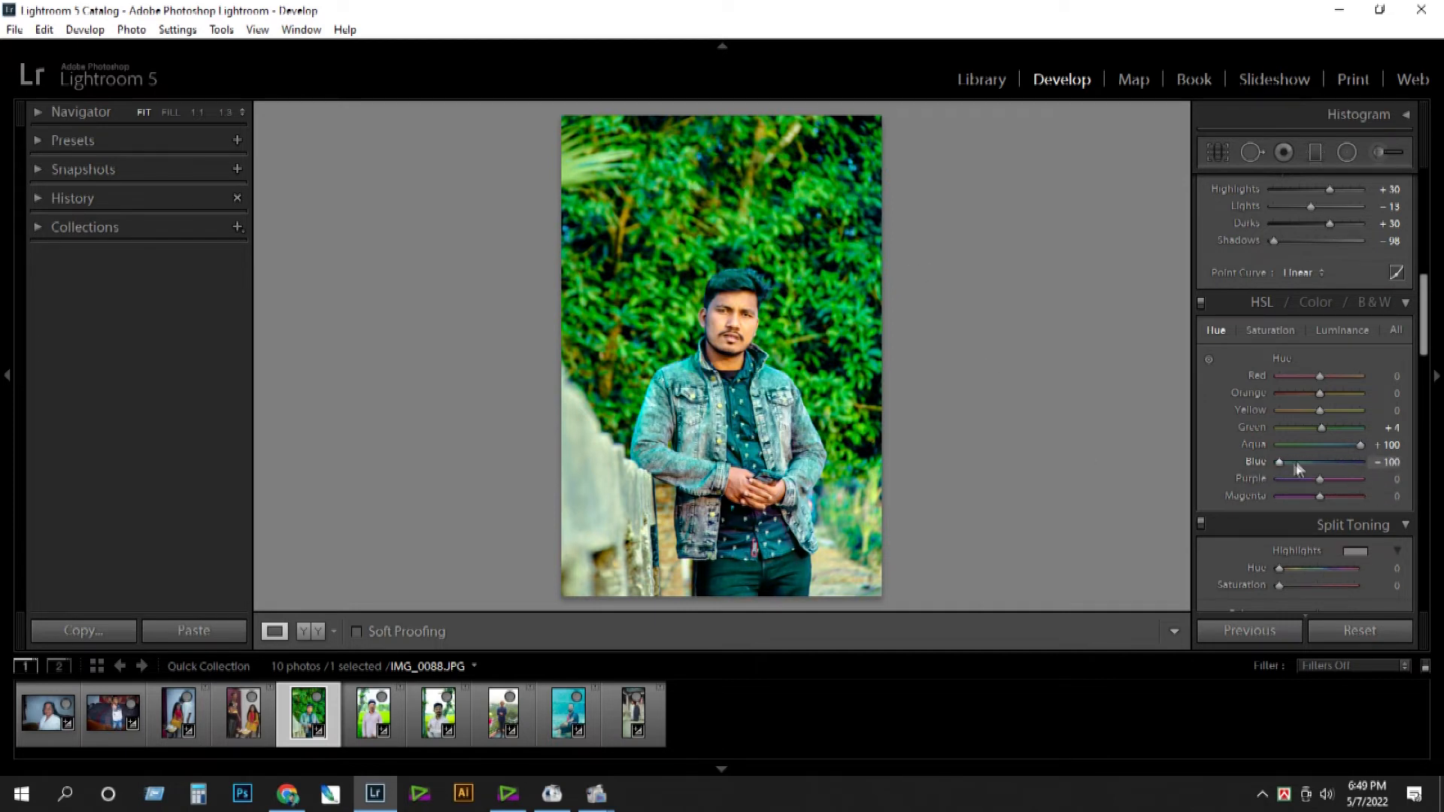
Undo the last Blue hue change and set the Yellow hue to −7.
key(ctrl+z)
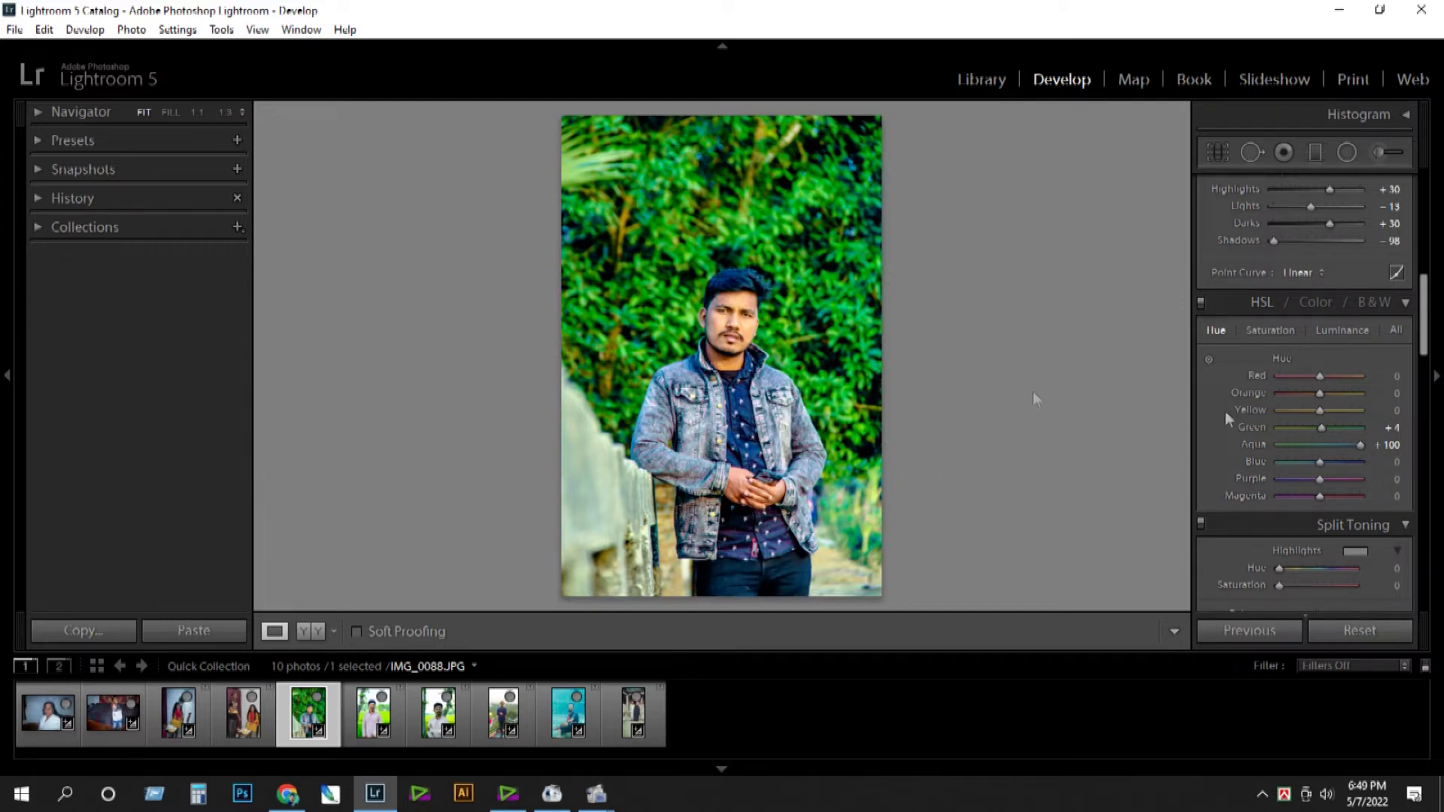
drag(1316, 409, 1358, 416)
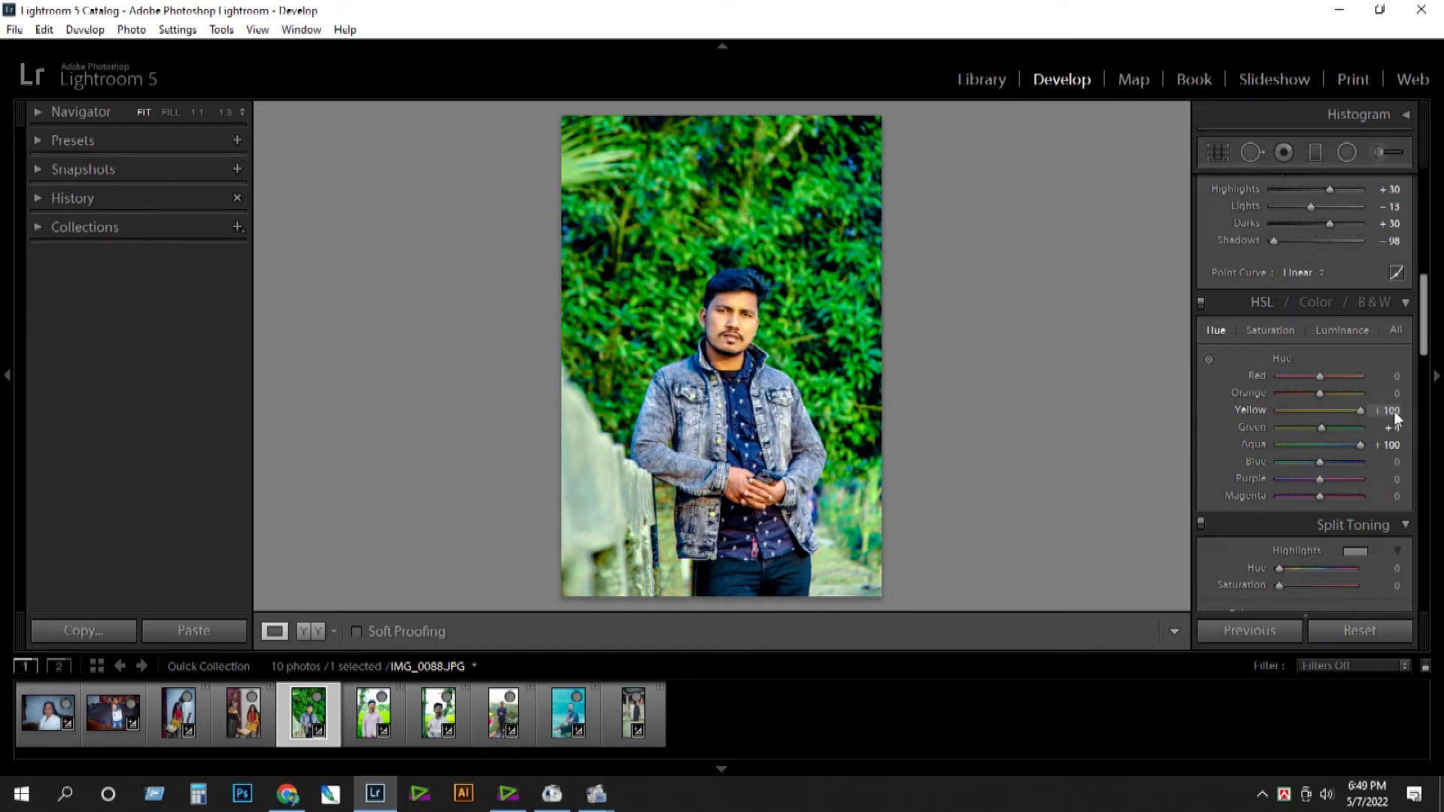
drag(1359, 410, 1347, 419)
Set the sharpening Amount to 150 and inspect the face at 1:1.
drag(1425, 329, 1433, 386)
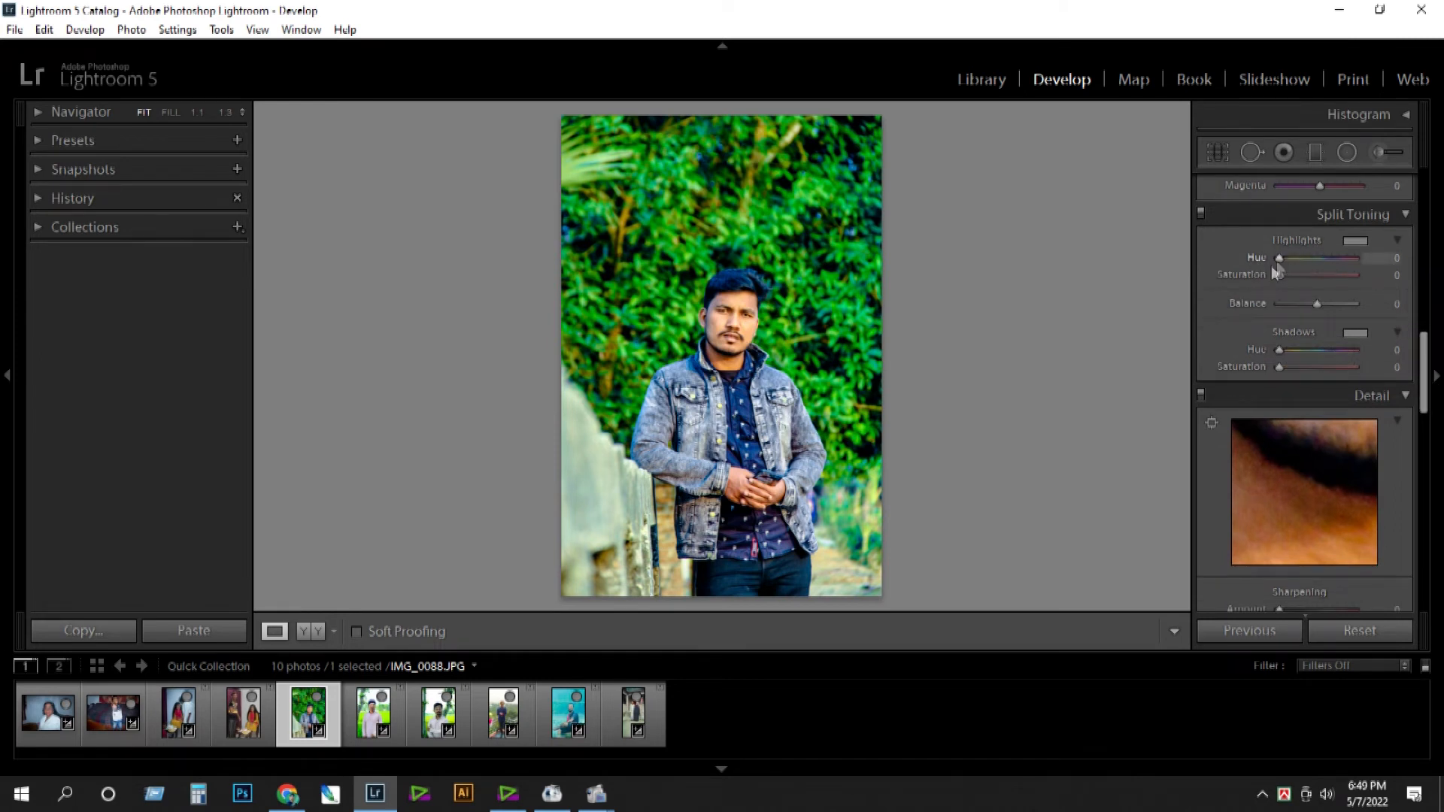
drag(1292, 275, 1264, 284)
scroll(1271, 361, down, 5)
drag(1279, 371, 1305, 378)
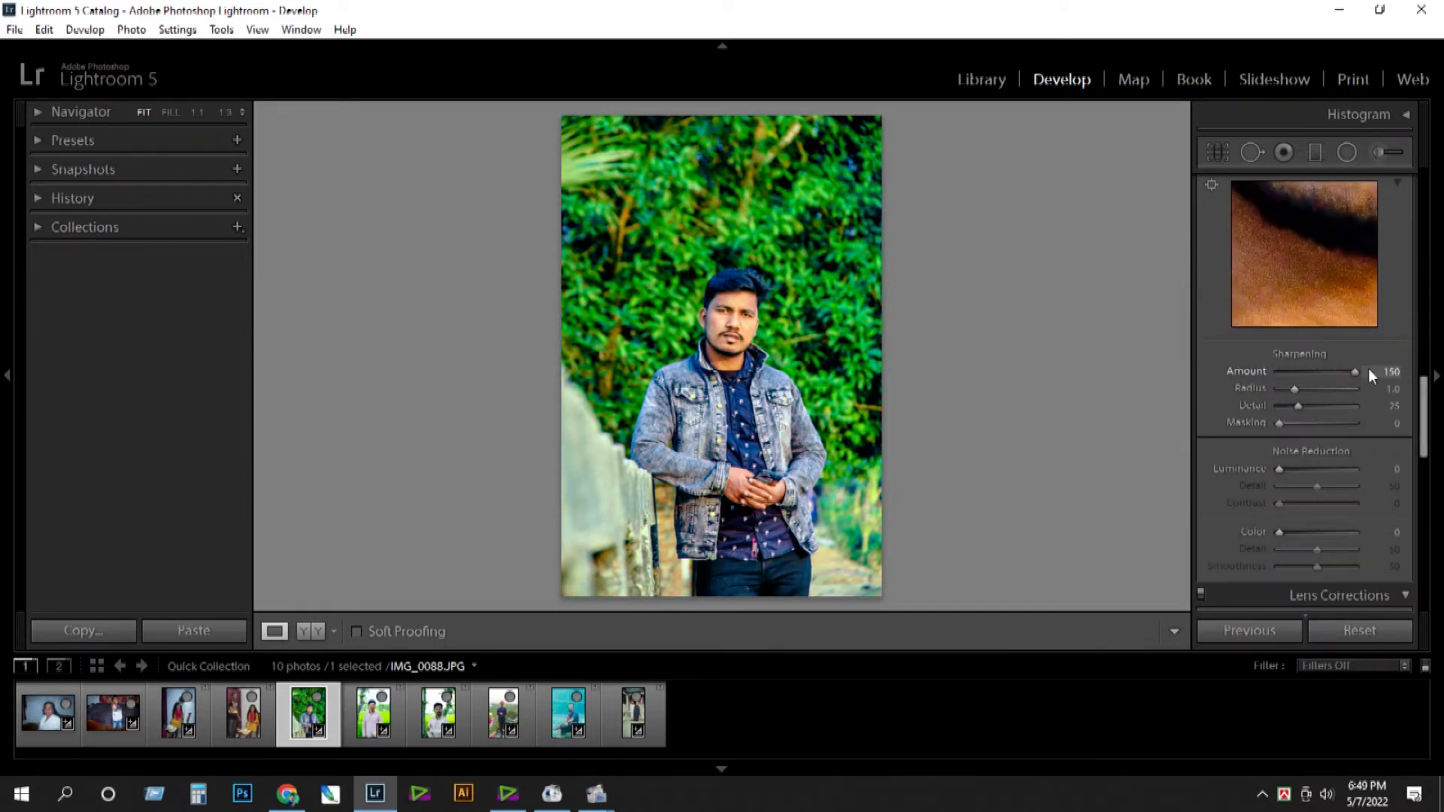
click(828, 323)
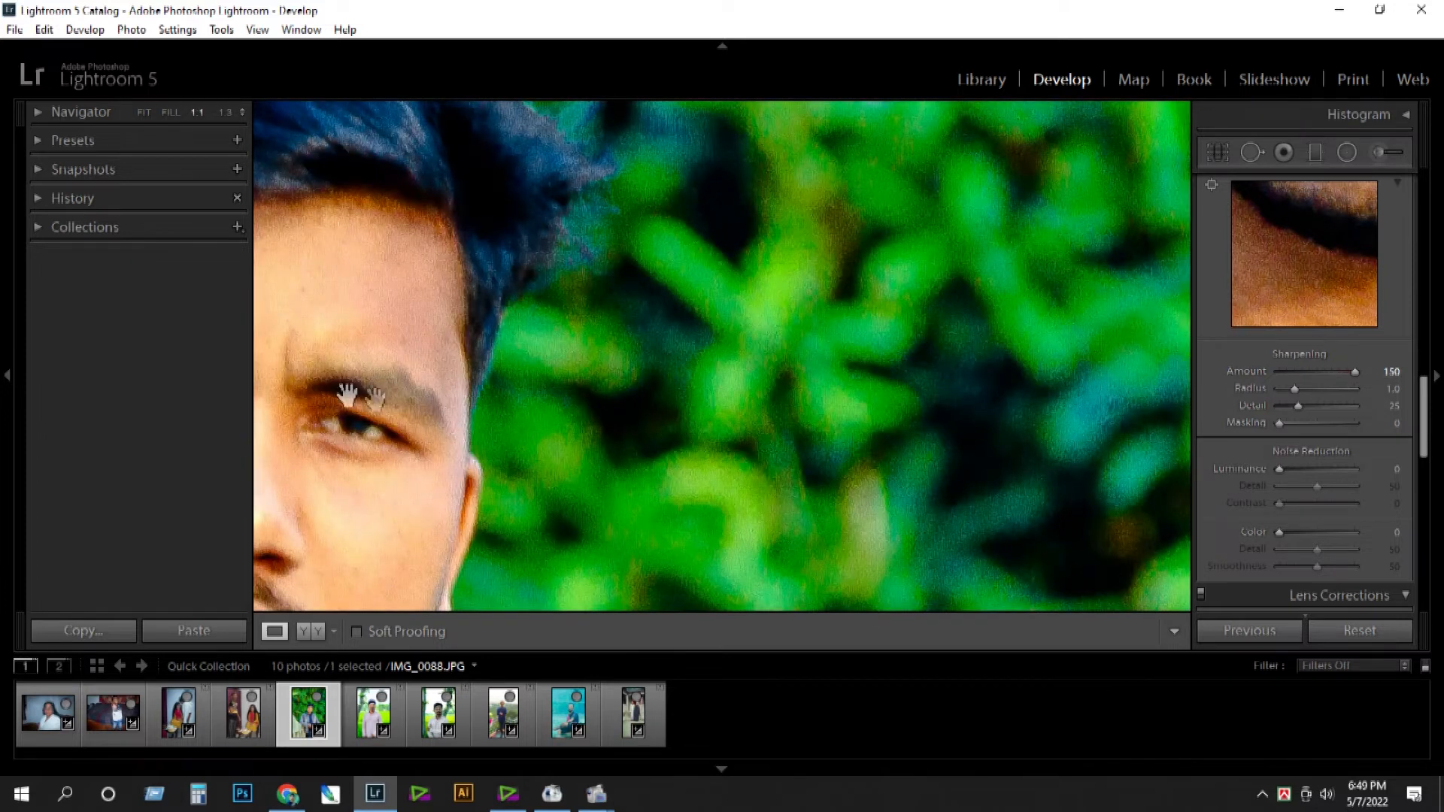
drag(347, 394, 819, 306)
drag(843, 401, 846, 272)
click(780, 312)
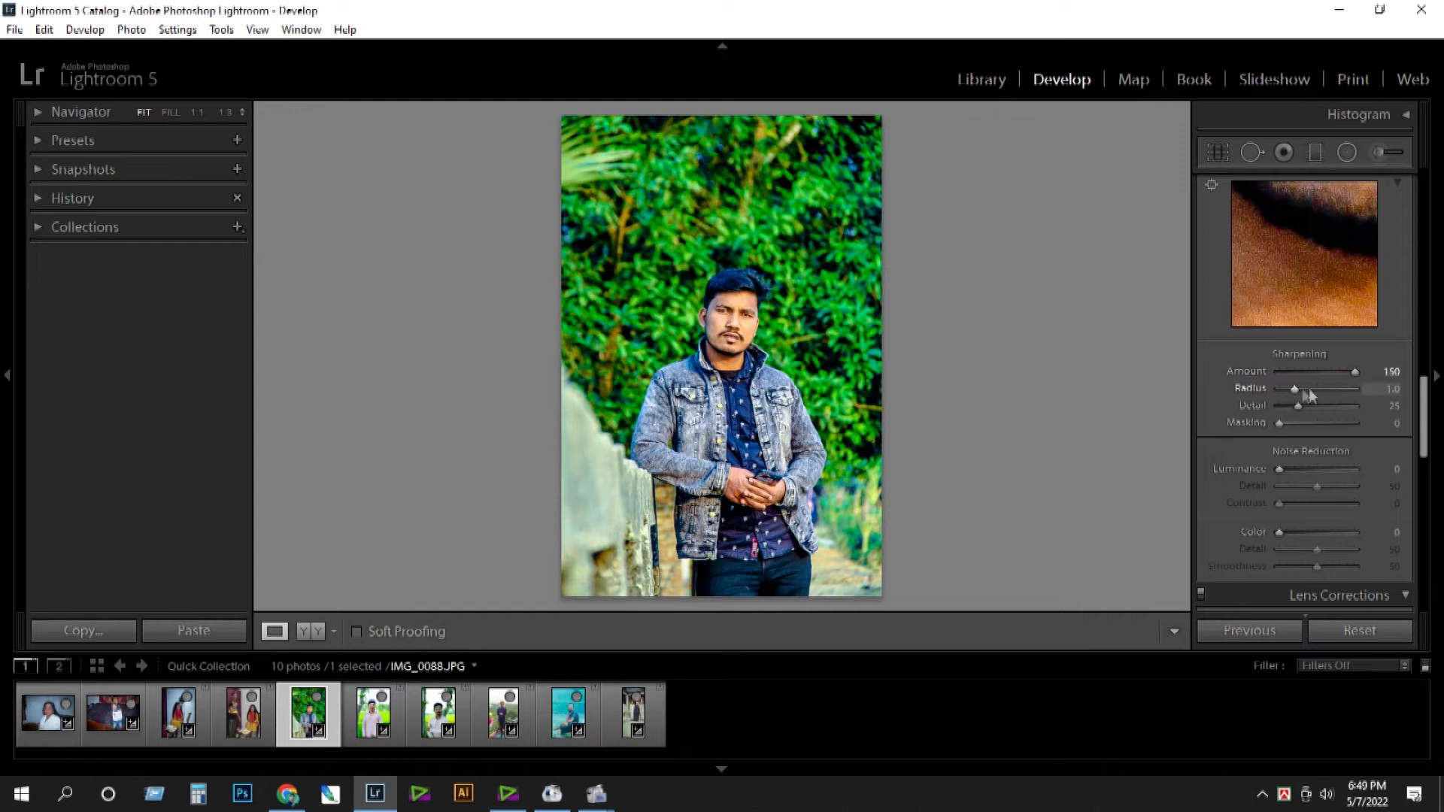
Set the sharpening Radius to 2.1 and the post-crop vignetting Amount to −14.
drag(1333, 386, 1329, 387)
scroll(1427, 435, down, 2)
scroll(1427, 435, down, 6)
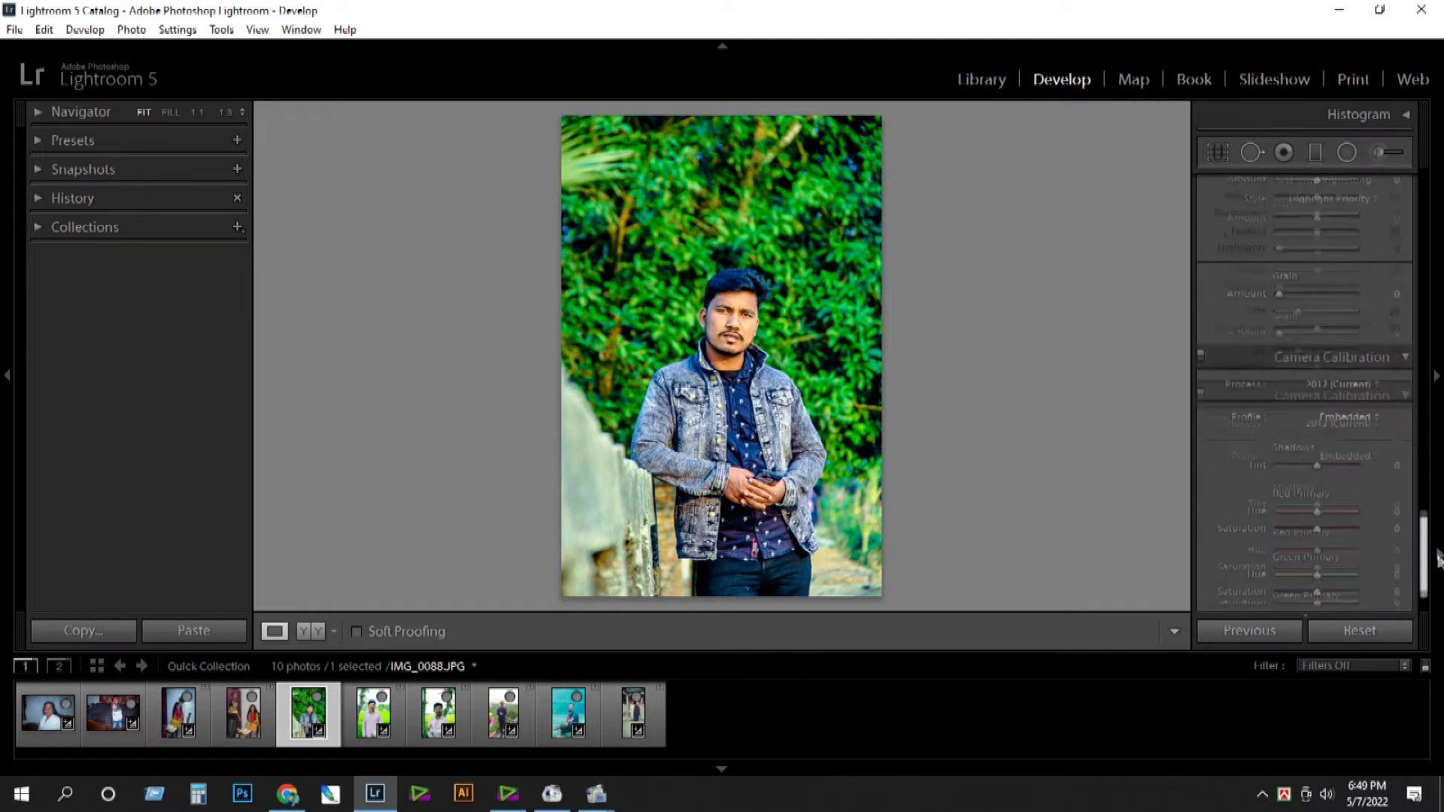
mouse_move(1320, 287)
mouse_down()
mouse_move(1348, 287)
mouse_move(1286, 291)
mouse_move(1354, 297)
mouse_move(1315, 297)
mouse_up()
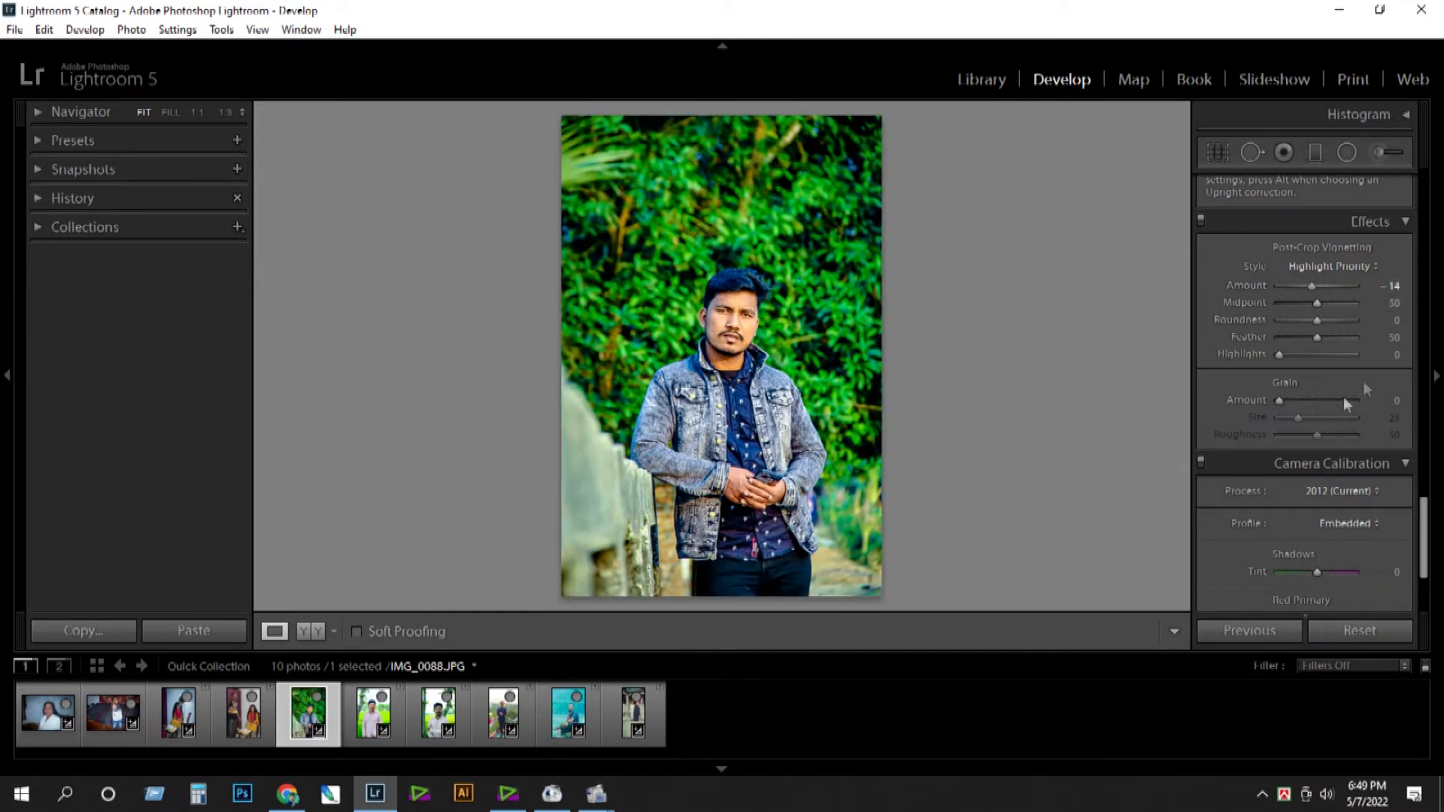
Set the Blue Primary Saturation in Camera Calibration to +5 and the Basic Shadows to +81.
drag(1424, 527, 1424, 573)
mouse_move(1317, 592)
mouse_down()
mouse_move(1352, 592)
mouse_move(1262, 594)
mouse_move(1320, 602)
mouse_up()
drag(1424, 572, 1442, 201)
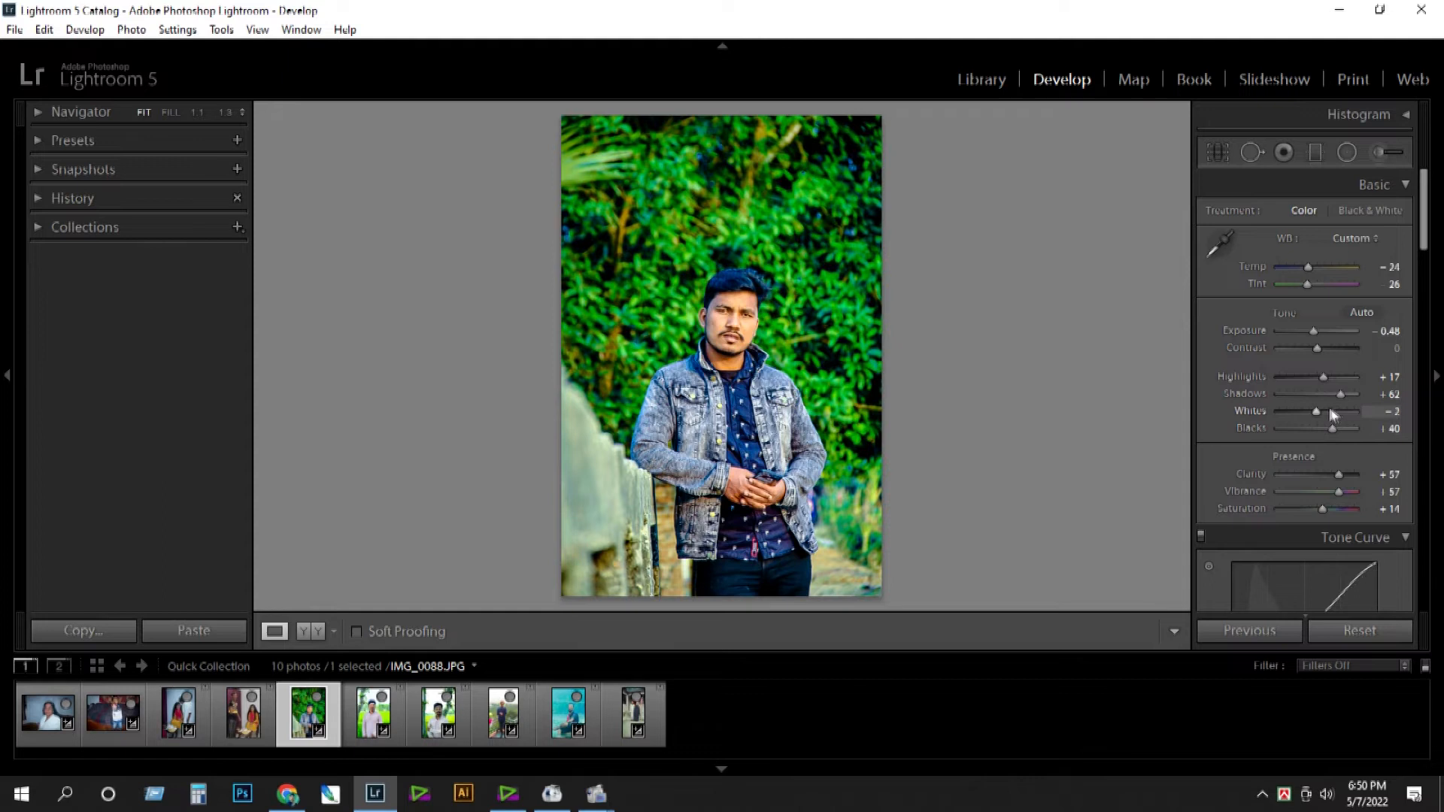
drag(1328, 396, 1344, 388)
Try a white balance Temp of −100 and undo it.
drag(1306, 272, 1256, 270)
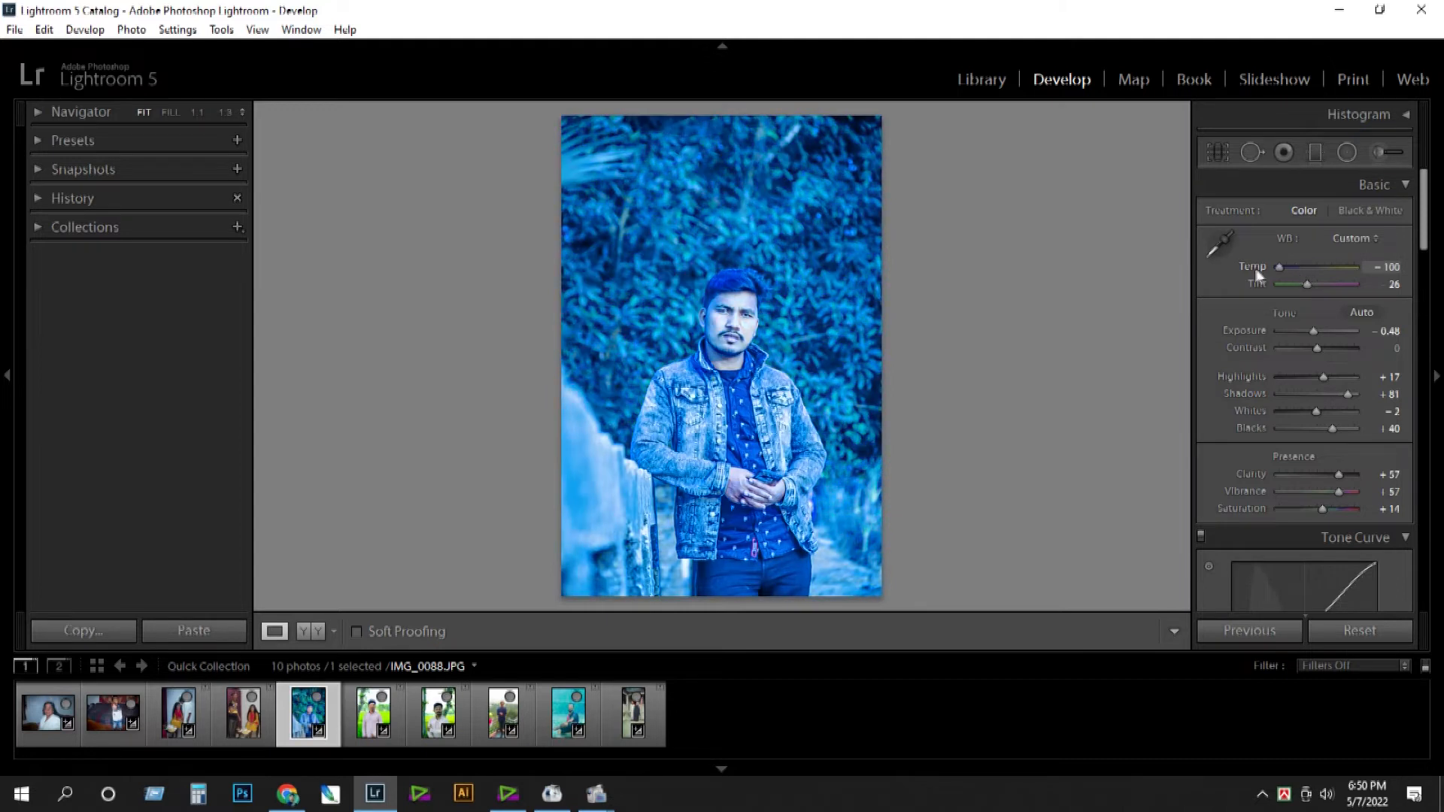
key(ctrl+z)
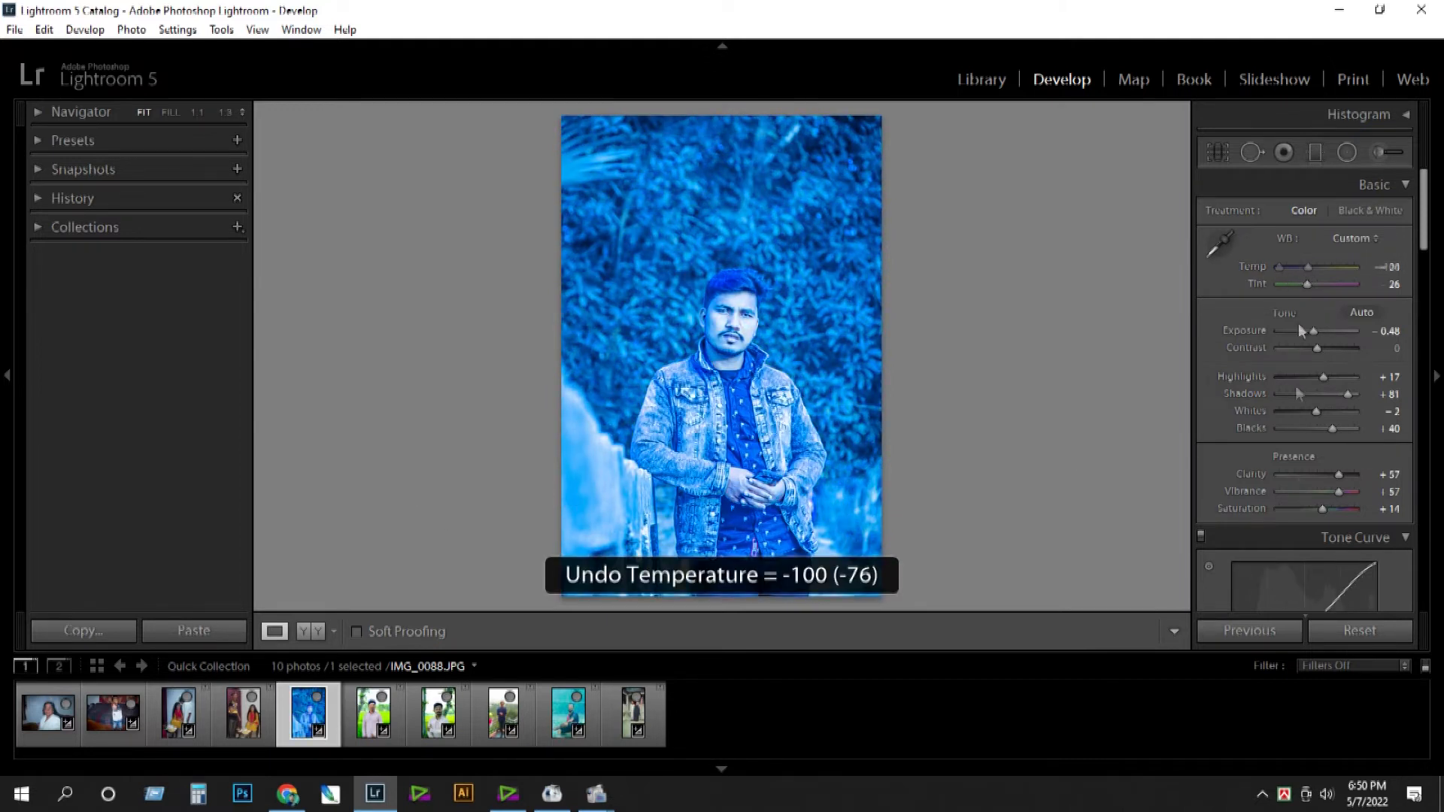
Set the HSL Aqua hue to +11.
drag(1419, 215, 1422, 354)
drag(1358, 401, 1325, 403)
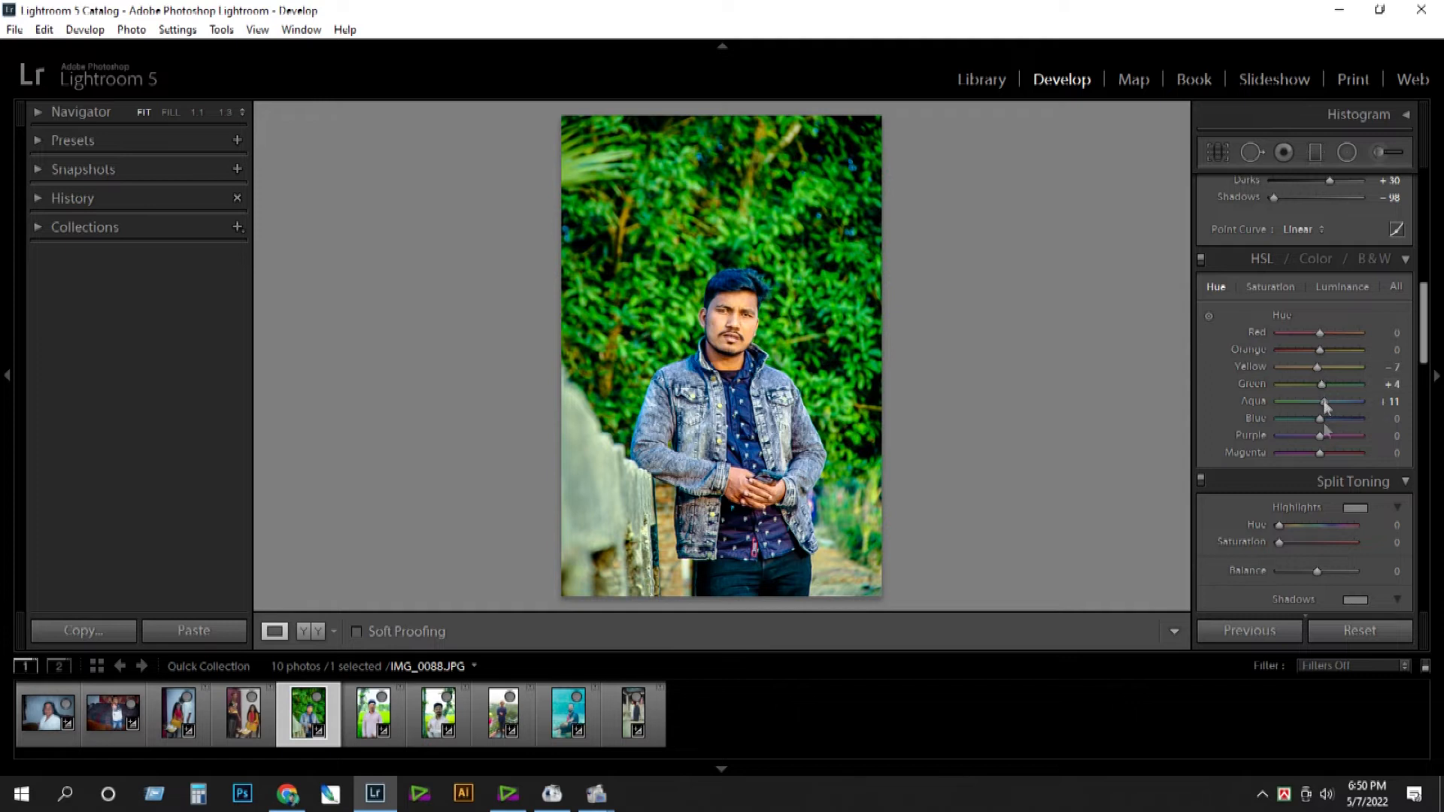
Try Yellow hues of −100 and +33 and a stronger positive Aqua hue, undoing each change.
drag(1316, 367, 1263, 368)
key(ctrl+z)
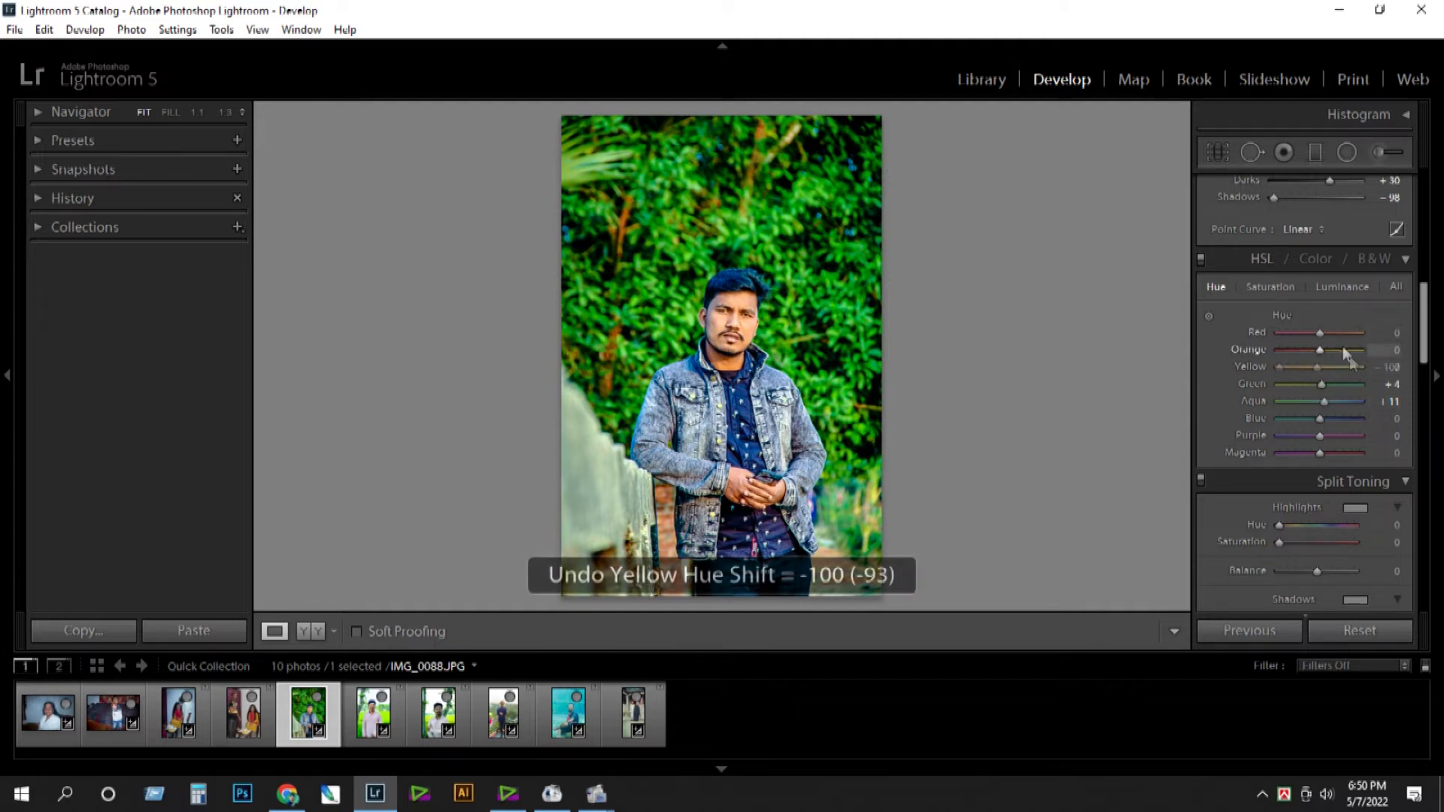
drag(1325, 401, 1380, 403)
key(ctrl+z)
mouse_move(1316, 367)
mouse_down()
mouse_move(1367, 374)
mouse_move(1337, 372)
mouse_up()
key(ctrl+z)
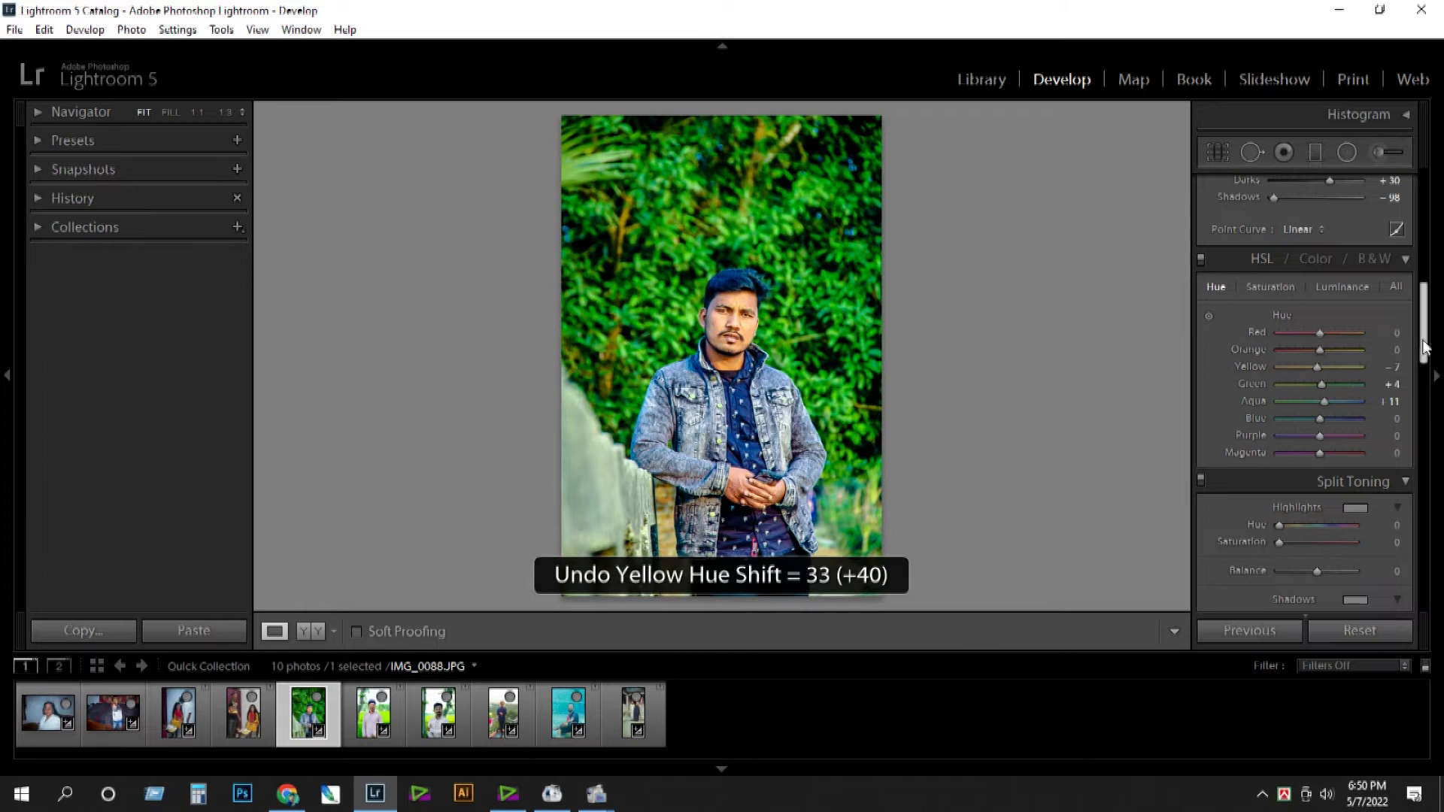
Try a Red hue of +100 in the per-color adjustments and undo it.
click(1316, 259)
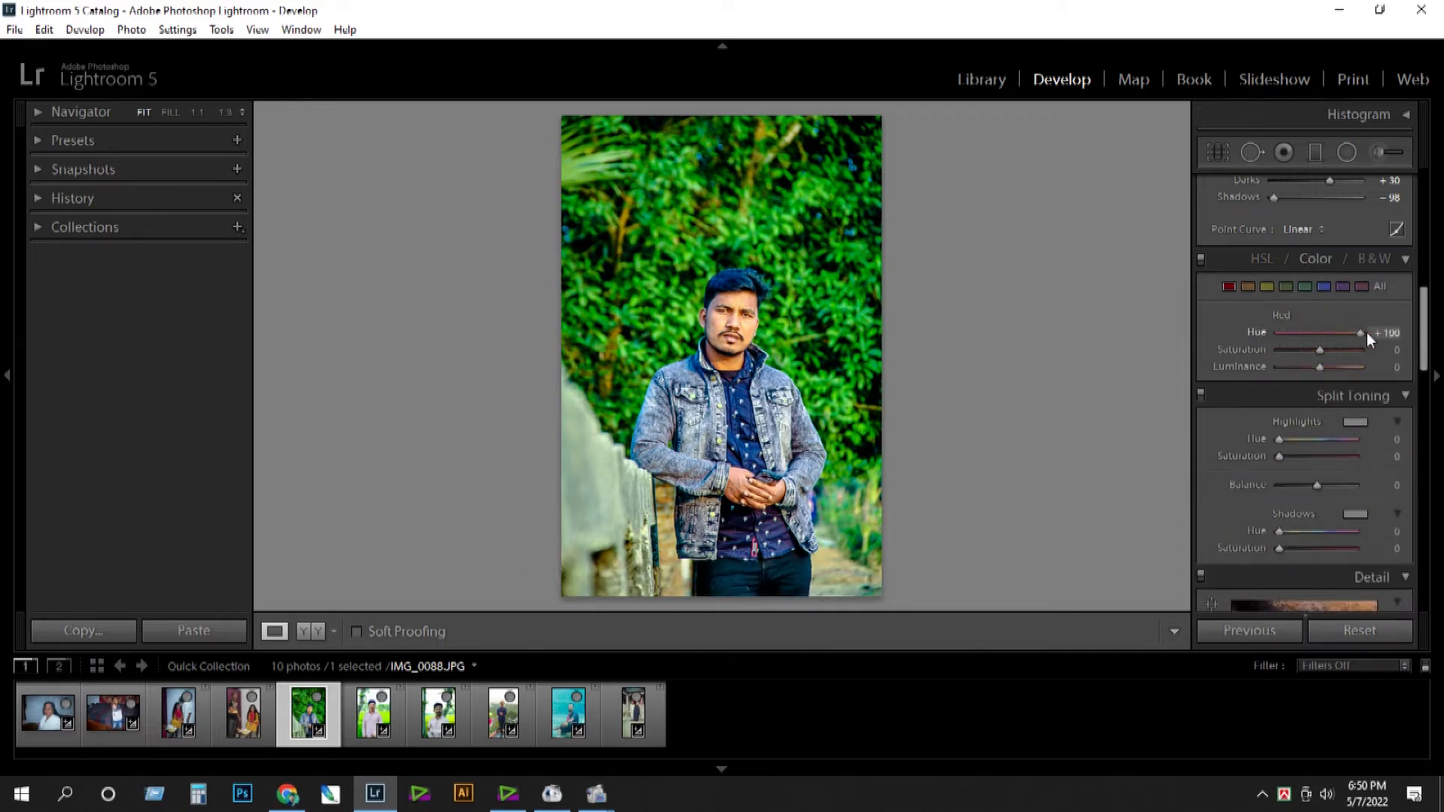
key(ctrl+z)
Try the Black & White treatment on the portrait and inspect the face at 1:1.
drag(1413, 329, 1423, 207)
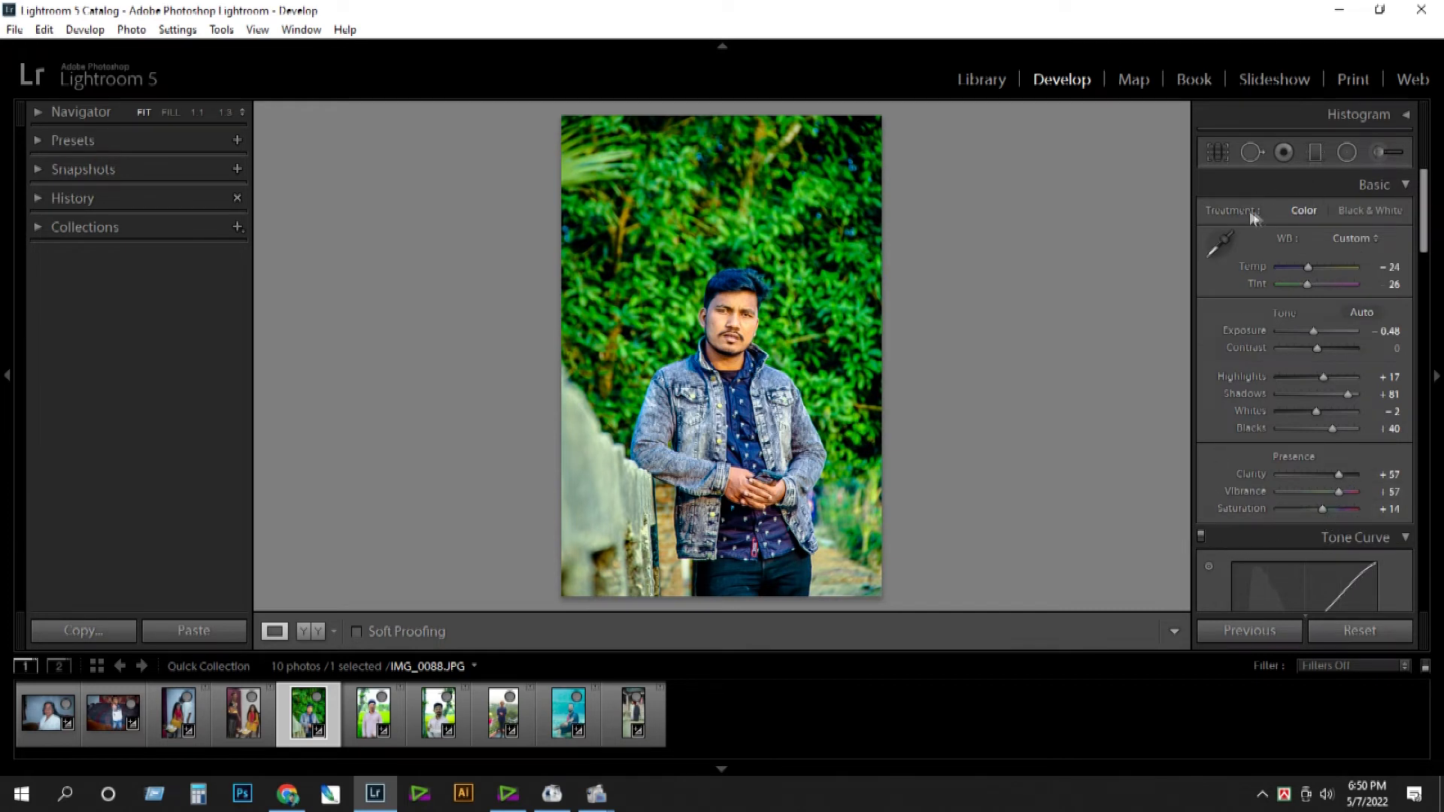
click(1370, 209)
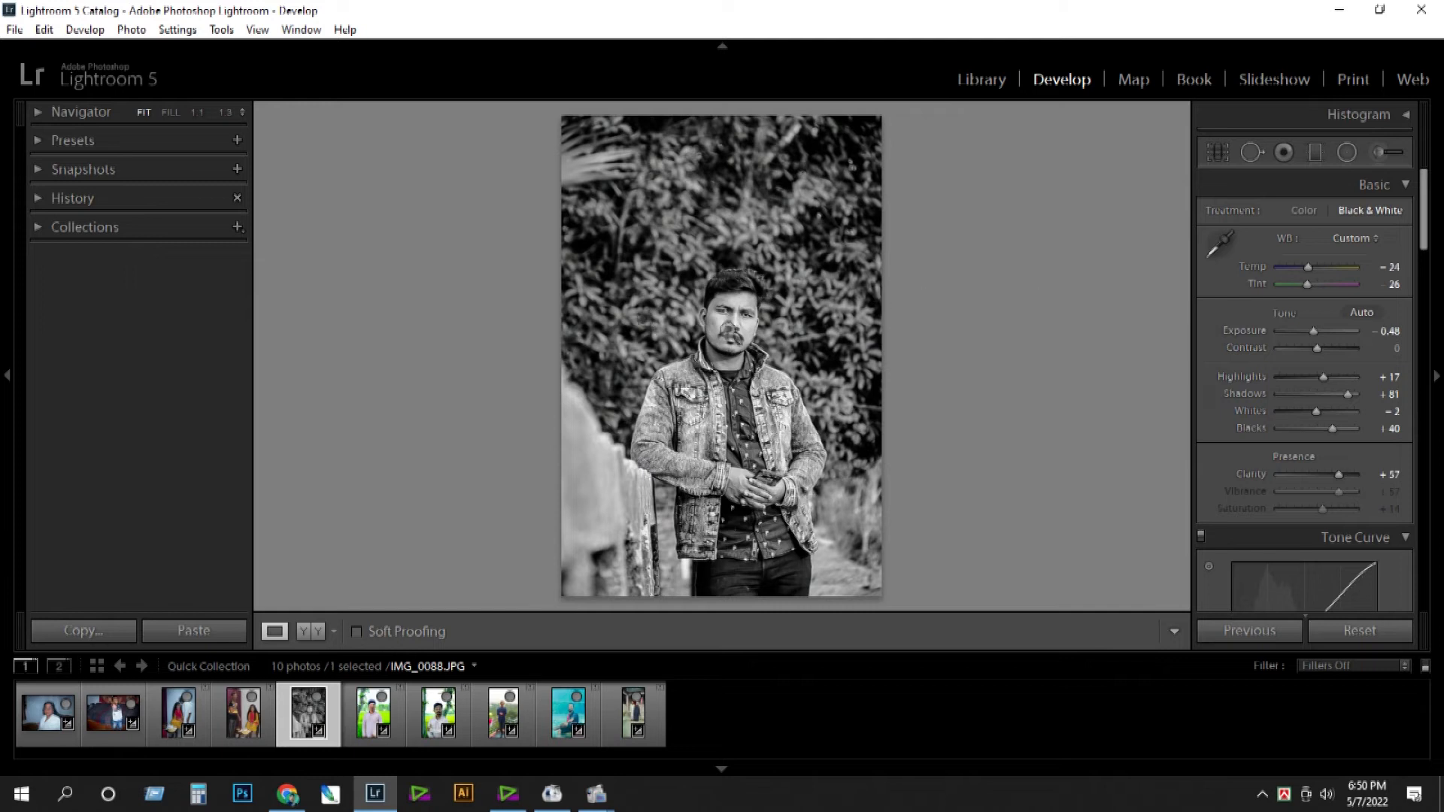
click(732, 334)
drag(952, 410, 851, 316)
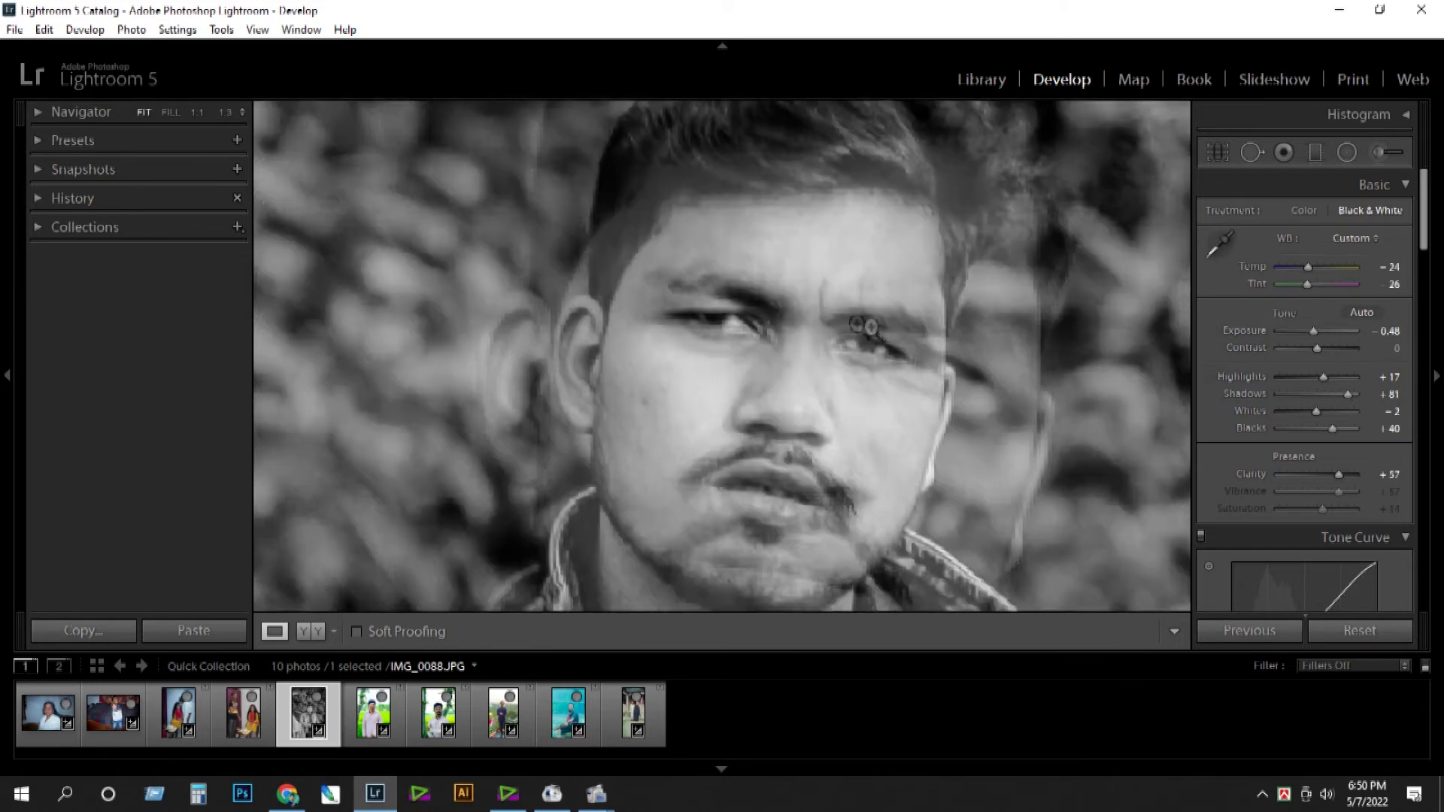
click(840, 345)
Try Exposure −2.38 and Clarity +100 on the black-and-white version, undo both and restore the Color treatment.
mouse_move(1315, 332)
mouse_down()
mouse_move(1332, 332)
mouse_move(1301, 328)
mouse_up()
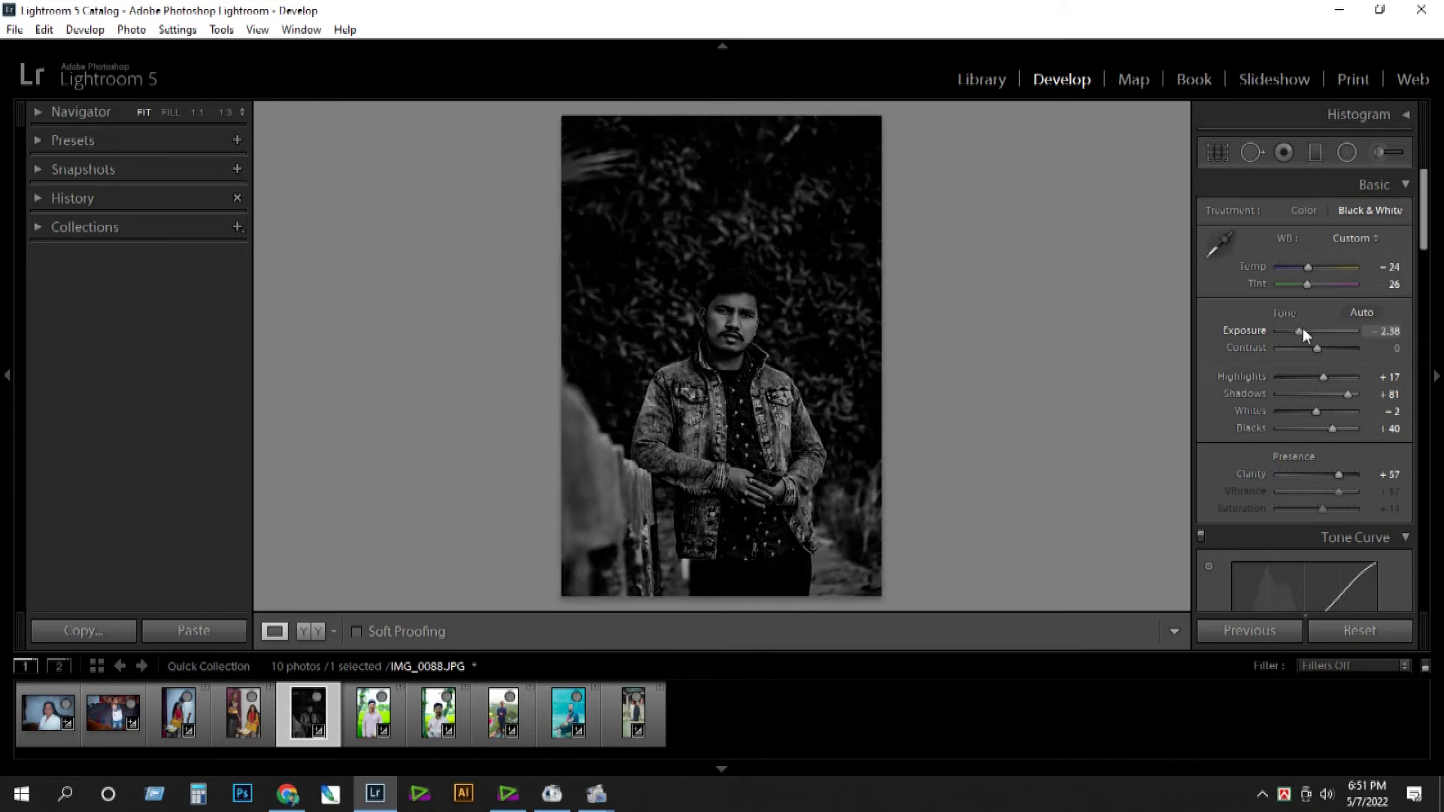
key(ctrl+z)
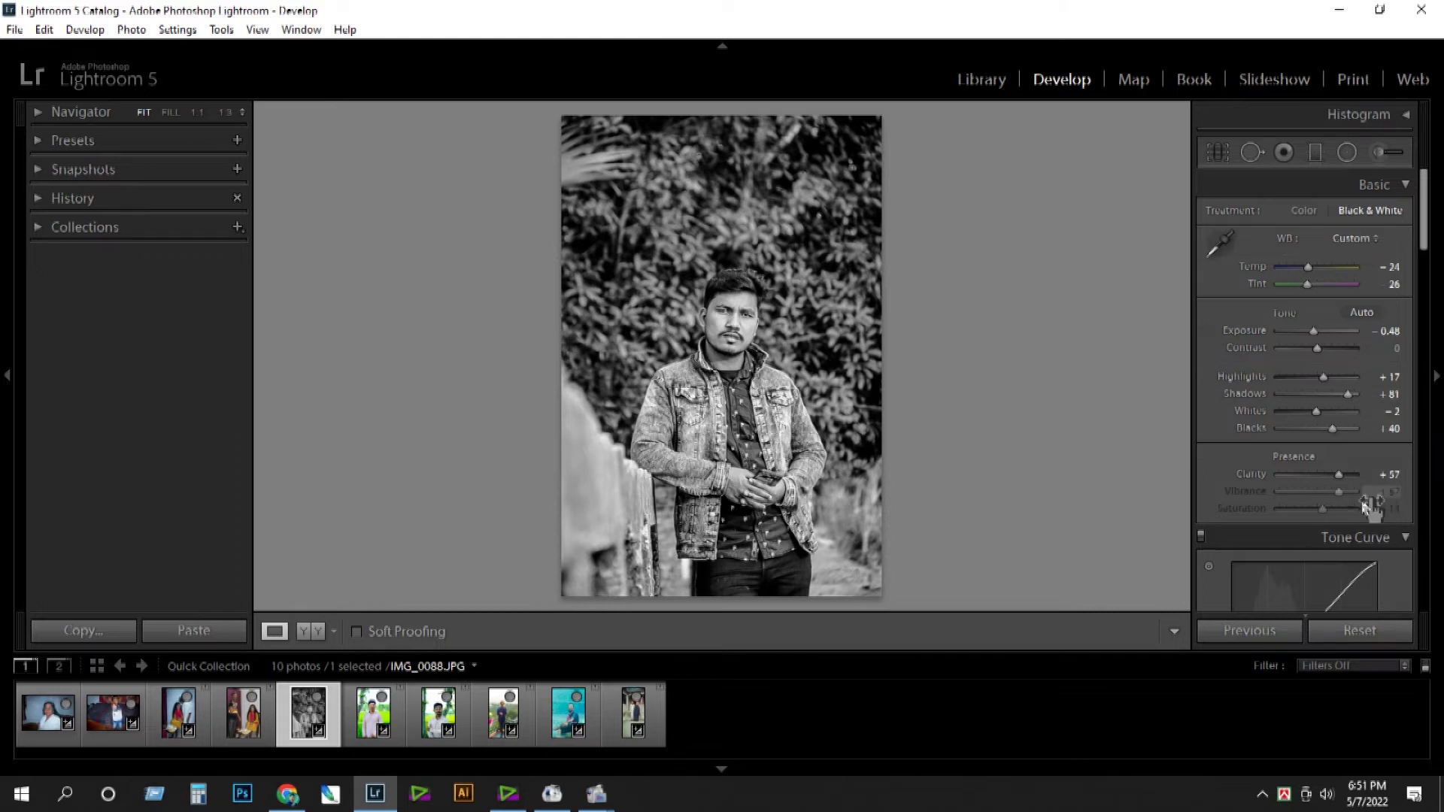
drag(1339, 473, 1258, 480)
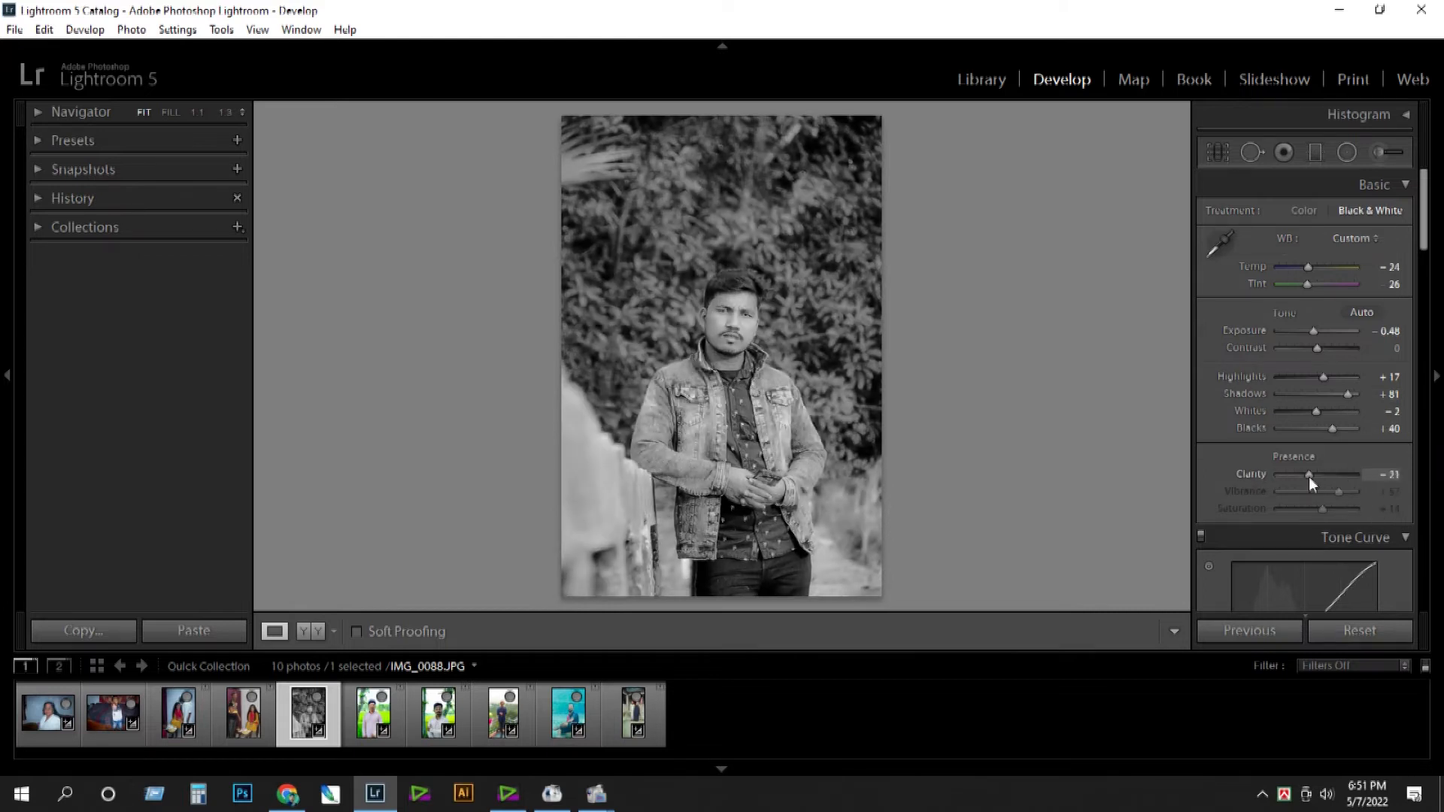
drag(1285, 483, 1374, 481)
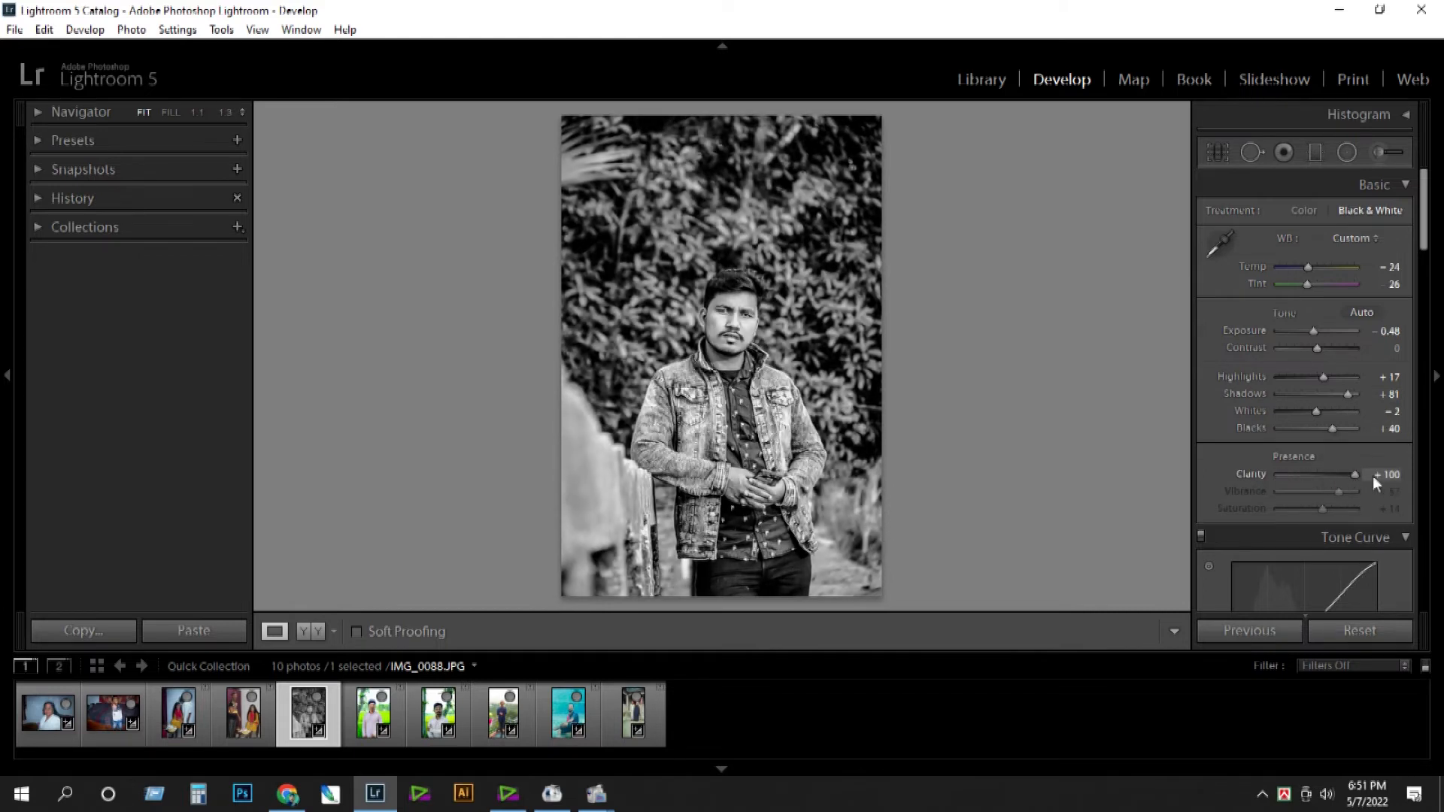
key(ctrl+z)
click(1305, 210)
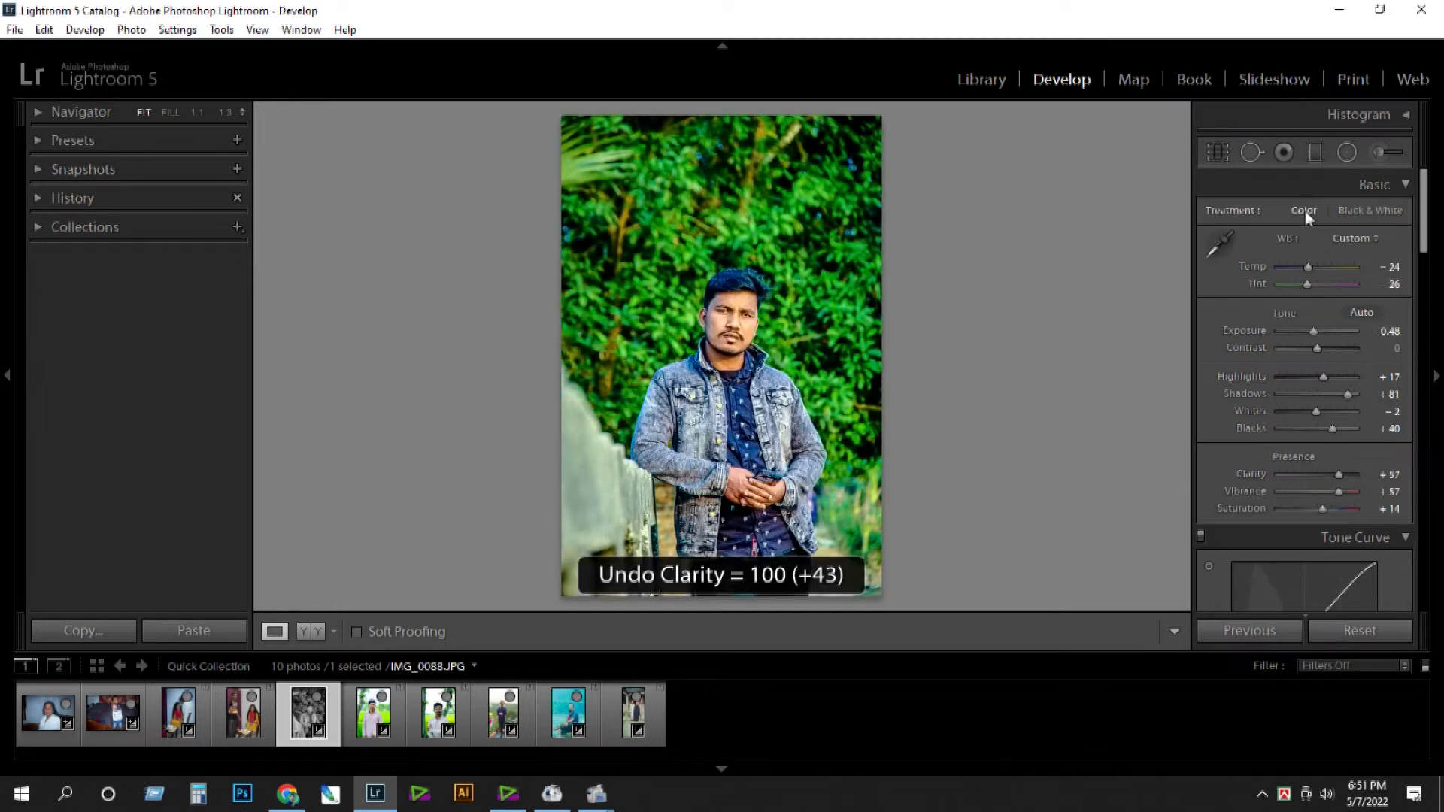
Try a Vibrance of −74 on the color photo and undo it.
drag(1423, 237, 1425, 280)
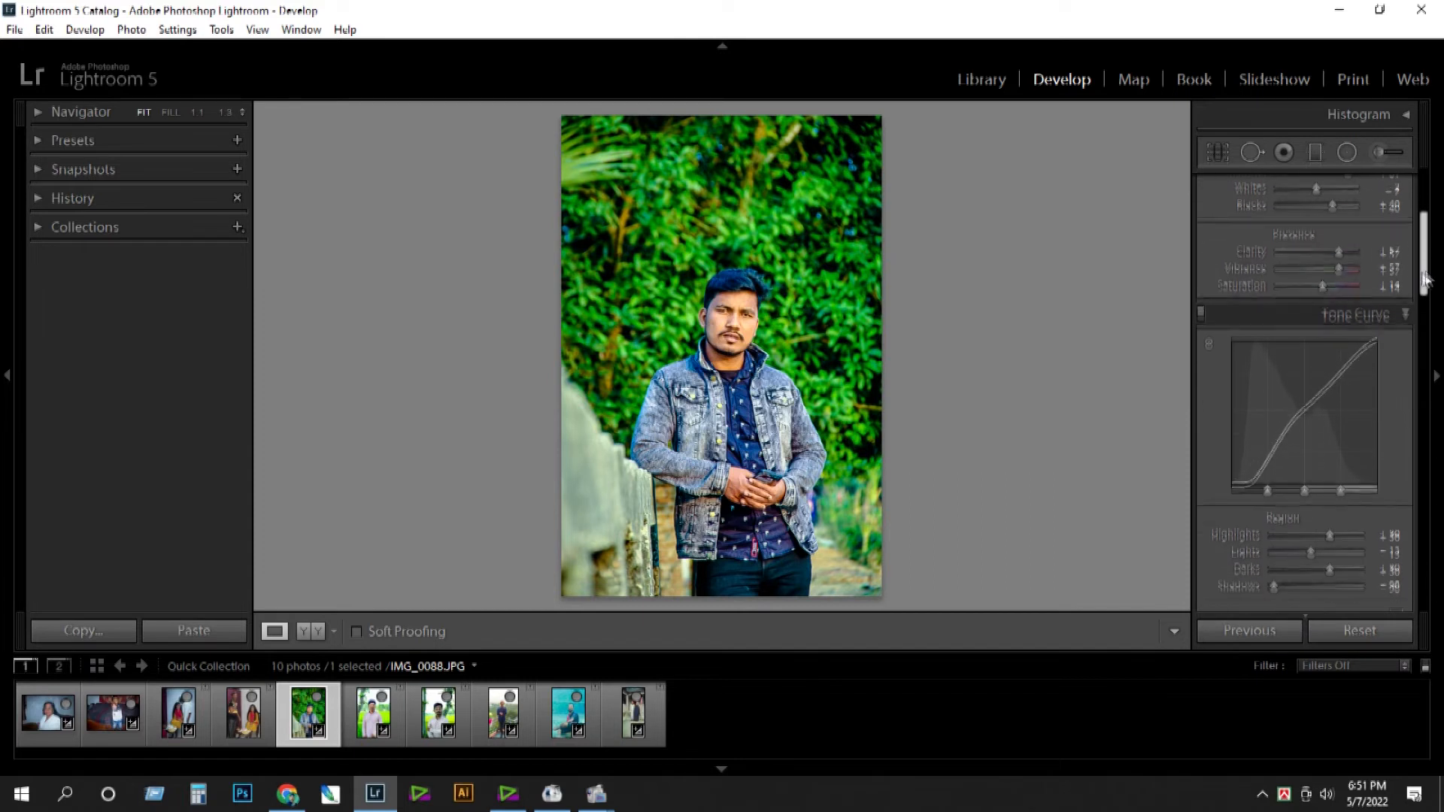
drag(1339, 268, 1289, 269)
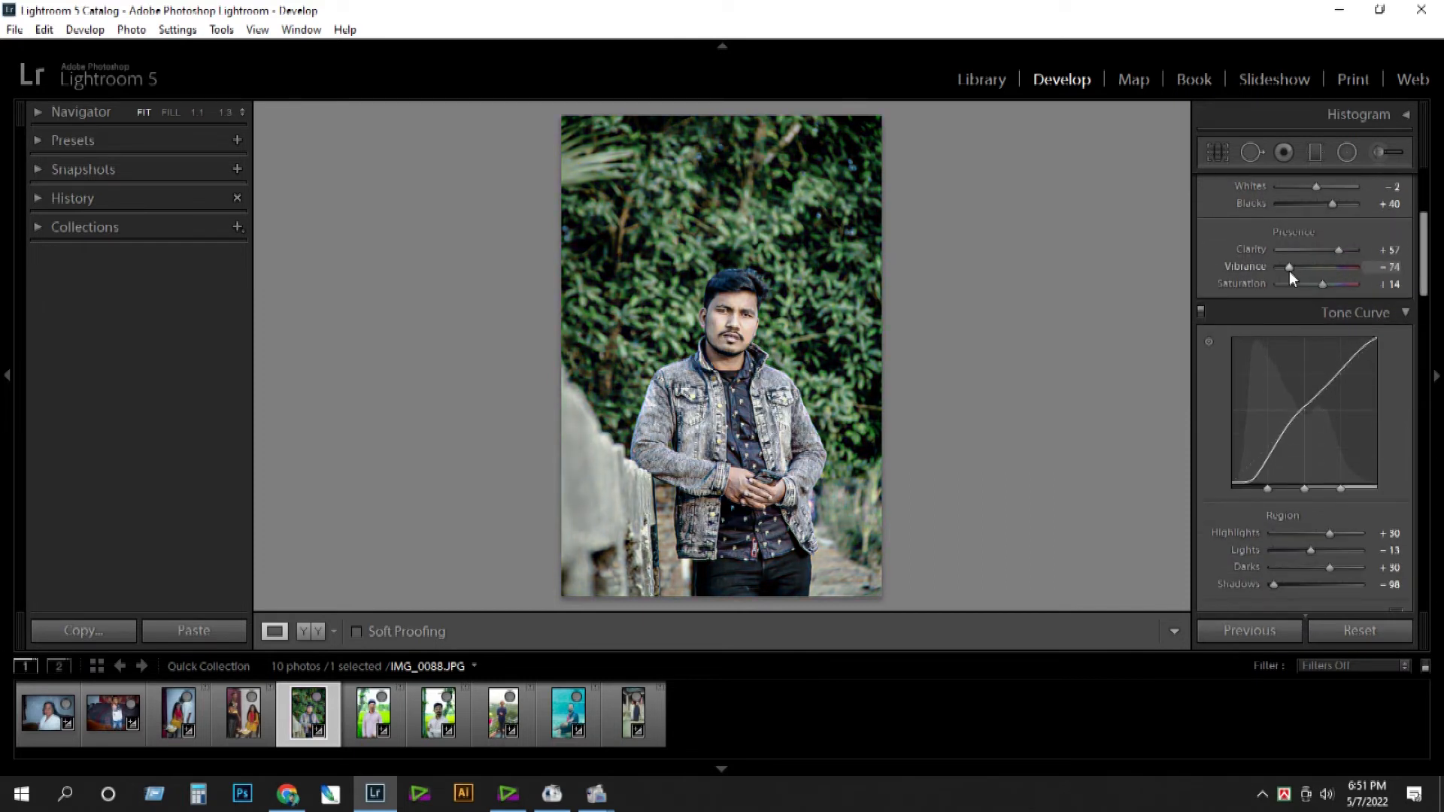
key(ctrl+z)
Try small adjustments to the tone curve and the Green Primary hue in Camera Calibration.
mouse_move(1426, 269)
mouse_down()
mouse_move(1436, 560)
mouse_move(1433, 210)
mouse_move(1433, 278)
mouse_up()
mouse_move(1294, 421)
mouse_down()
mouse_move(1350, 429)
mouse_move(1281, 433)
mouse_up()
mouse_move(1330, 370)
mouse_down()
mouse_move(1281, 370)
mouse_move(1348, 368)
mouse_move(1329, 368)
mouse_up()
drag(1430, 301, 1432, 580)
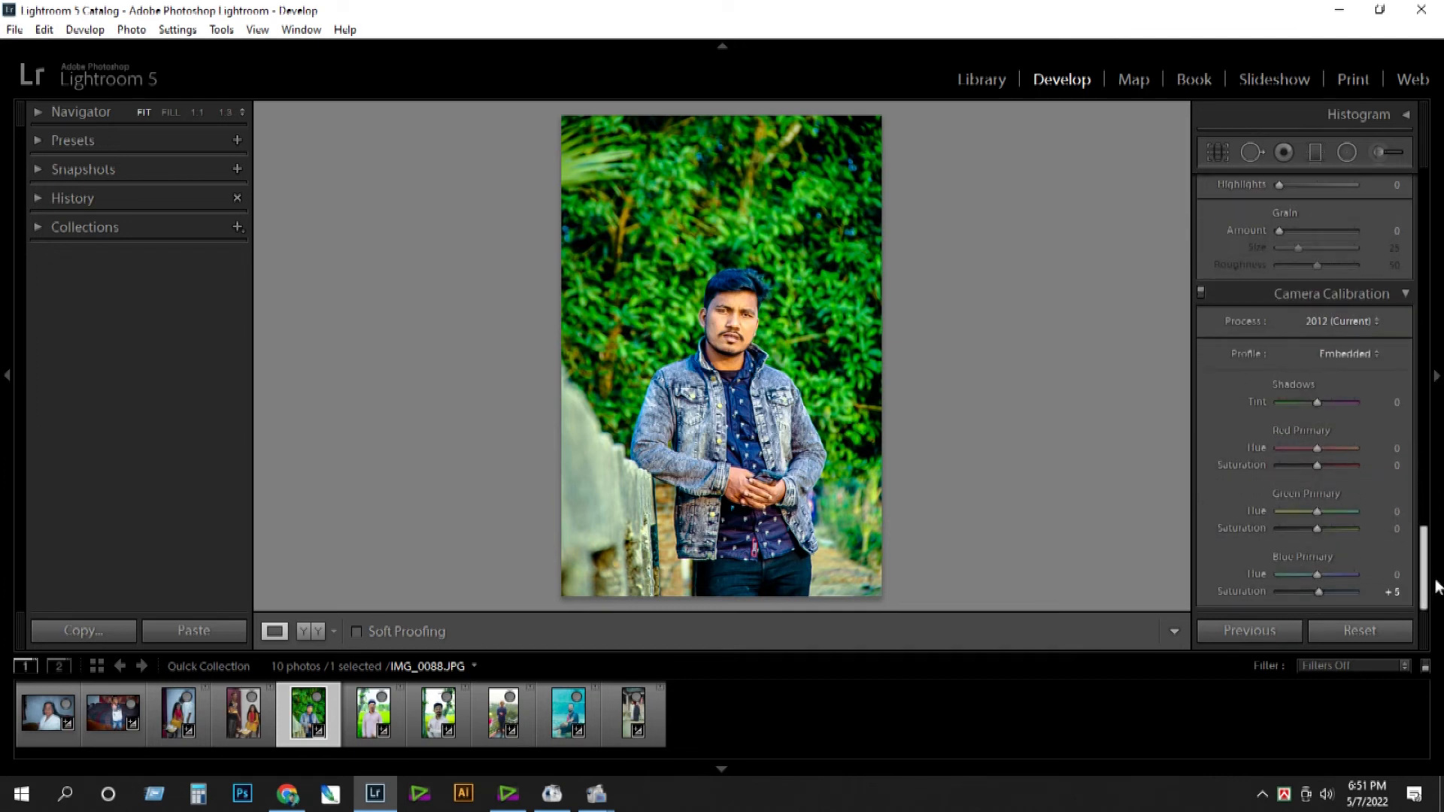
mouse_move(1321, 513)
mouse_down()
mouse_move(1281, 516)
mouse_move(1335, 513)
mouse_move(1316, 513)
mouse_up()
Apply the Auto Upright correction from the basic Lens Corrections and check the portrait.
drag(1411, 549, 1411, 432)
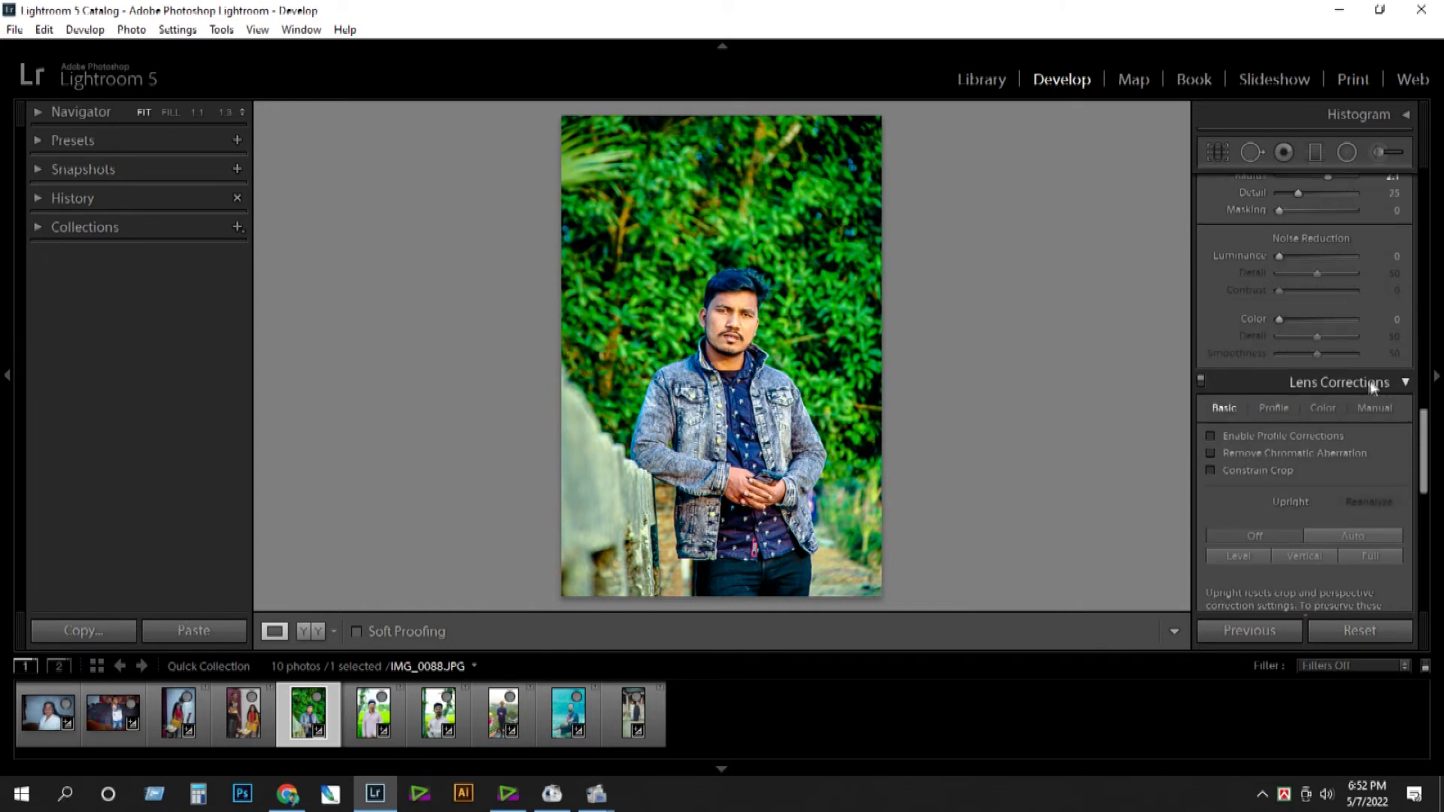
click(1313, 382)
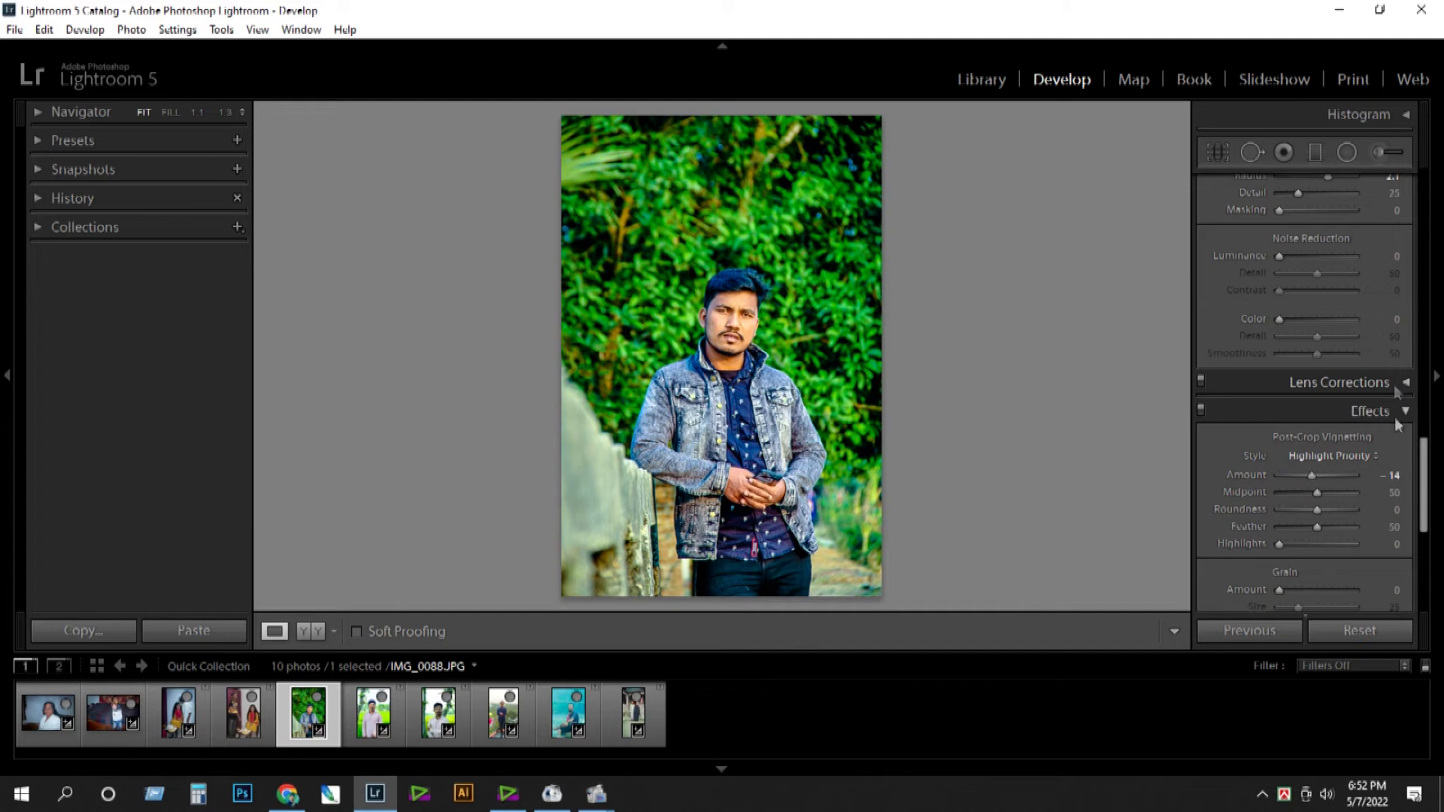
click(1359, 382)
scroll(1422, 452, down, 1)
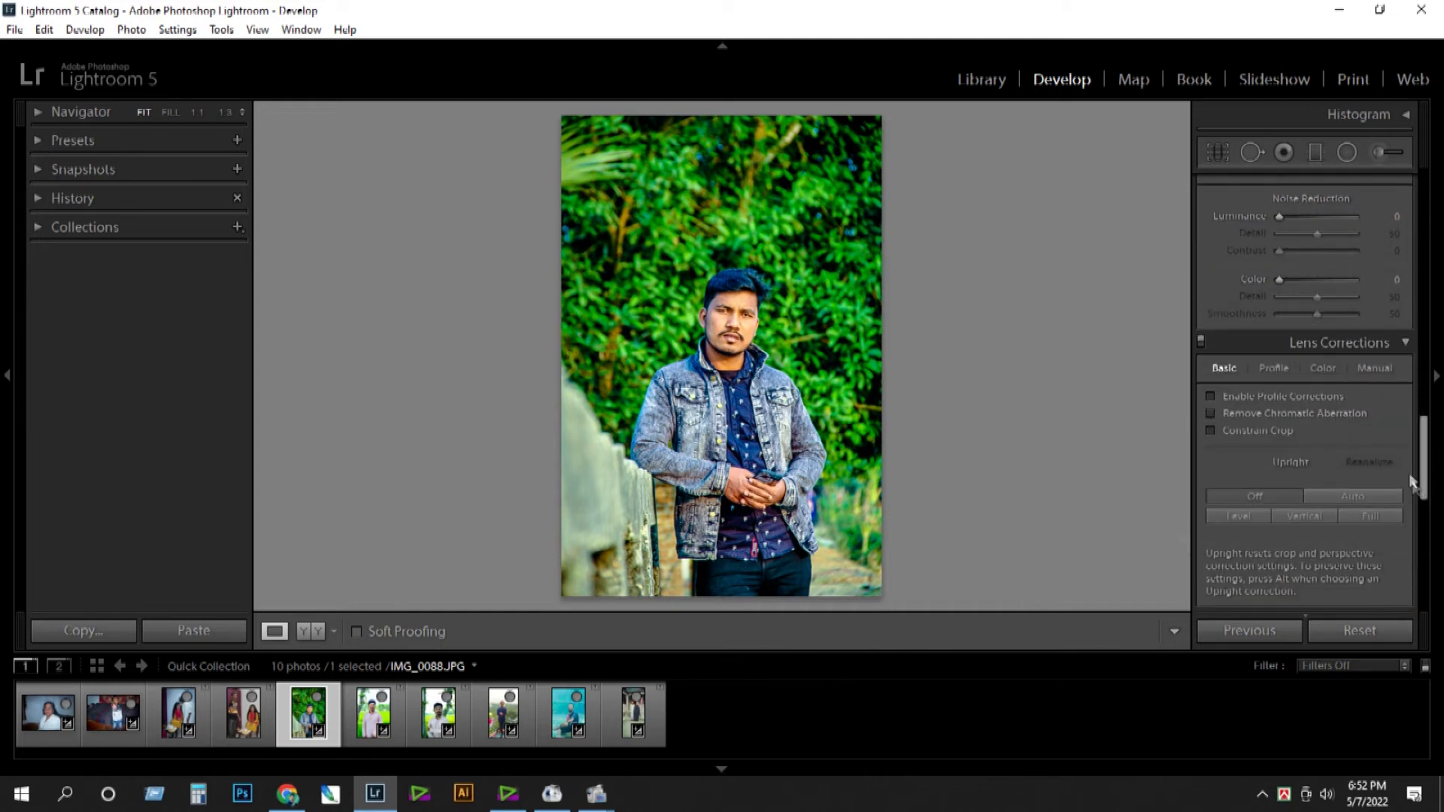
click(1344, 495)
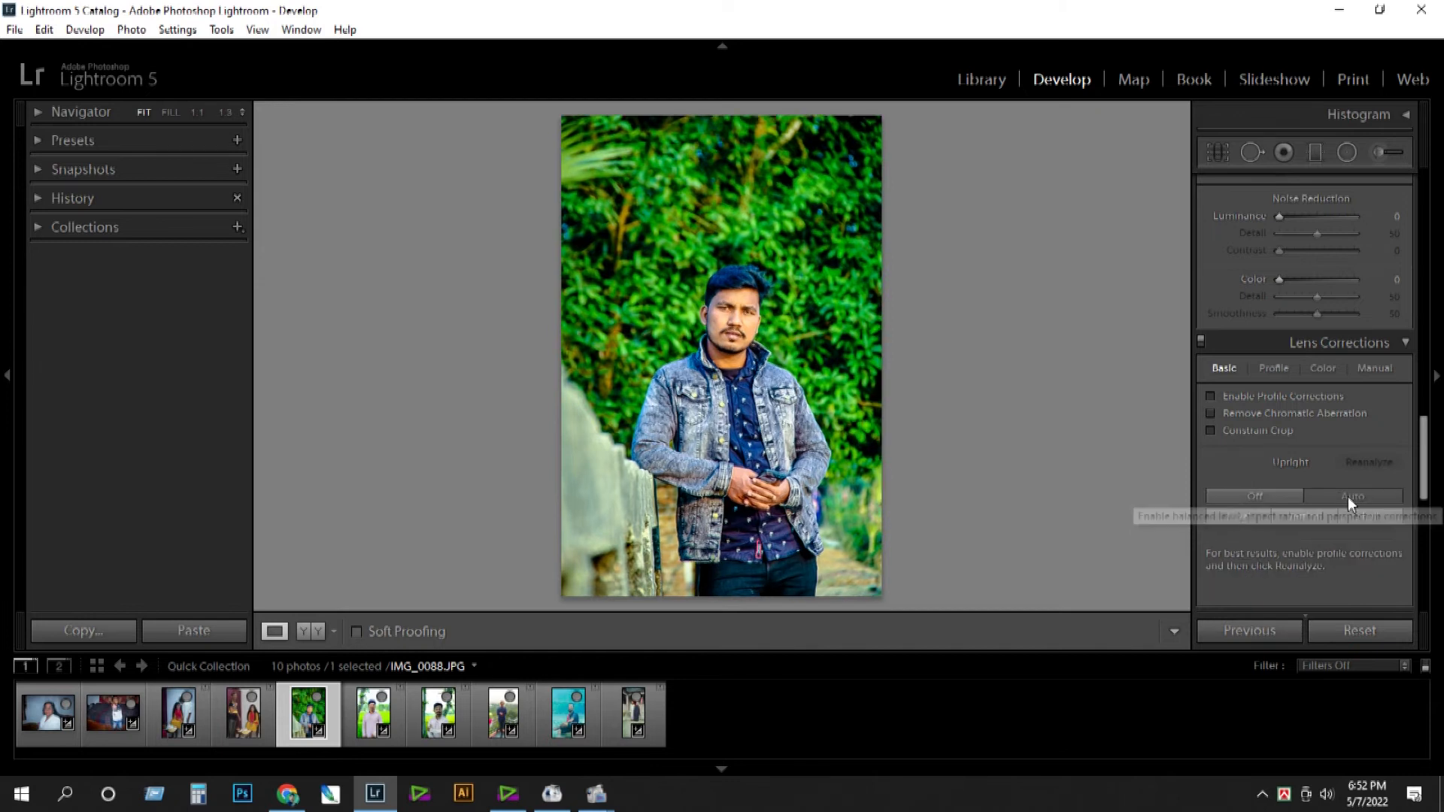
drag(730, 322, 858, 331)
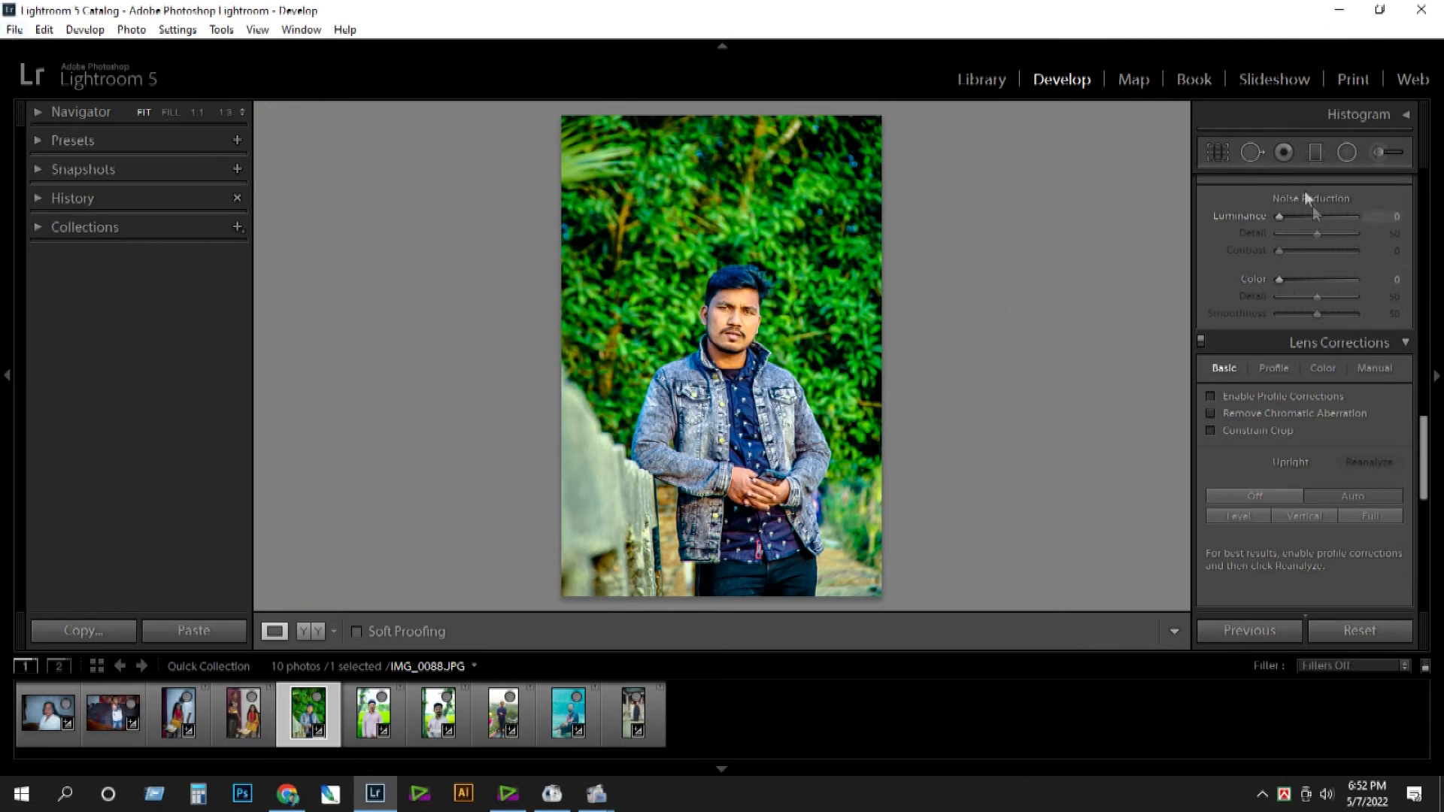
Try Red Eye Correction on the face and a Temp of −88, undoing the temperature change.
click(1281, 155)
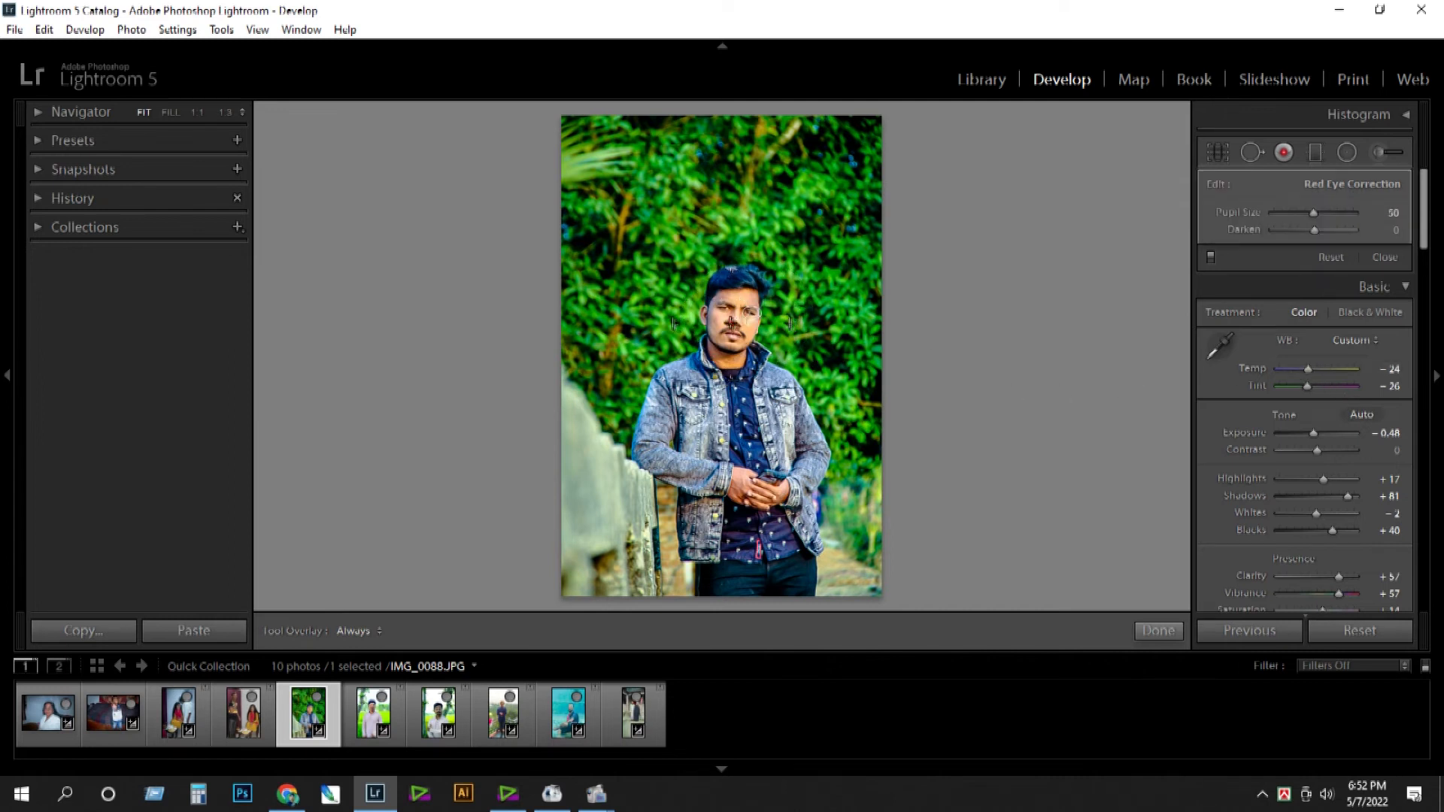
click(730, 315)
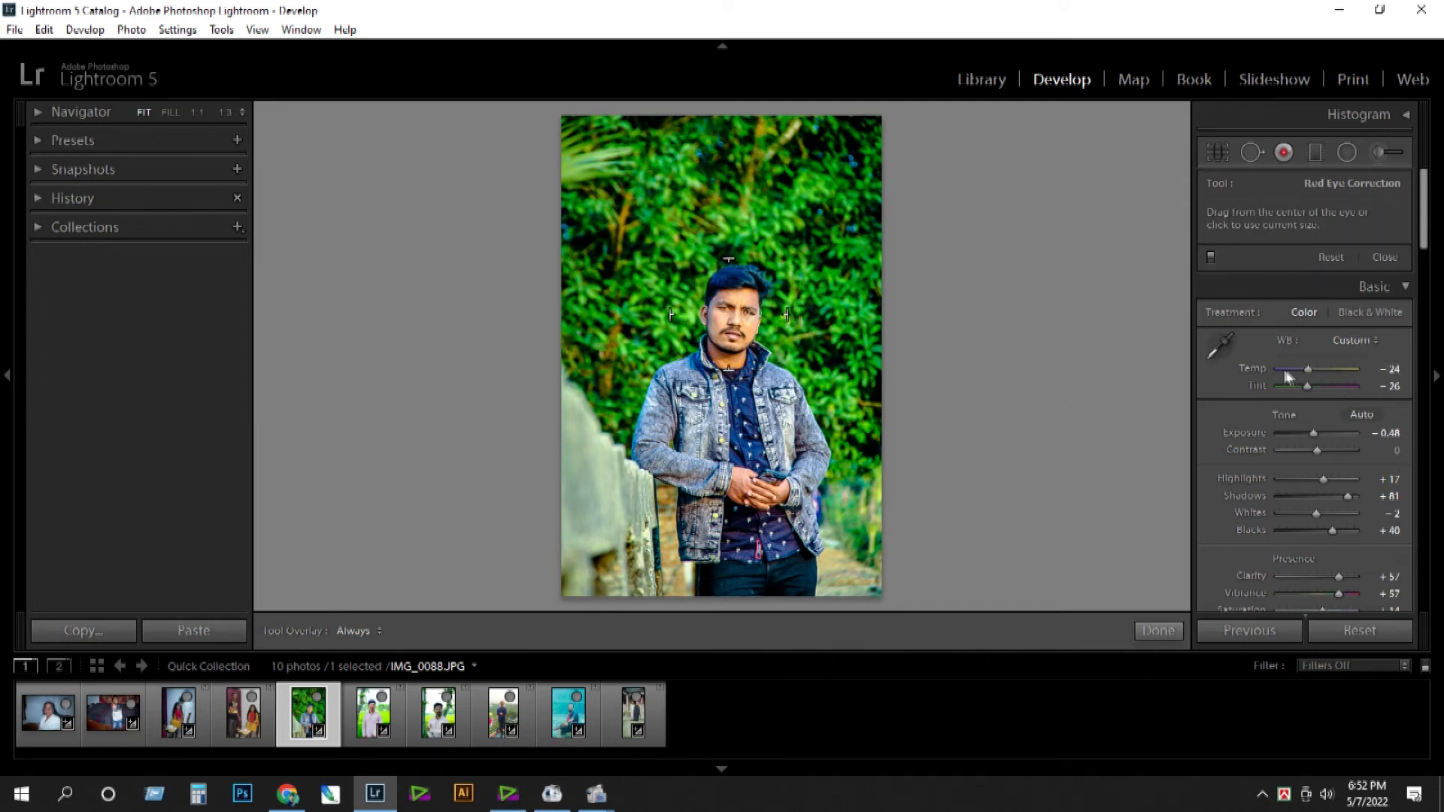
drag(1300, 370, 1284, 368)
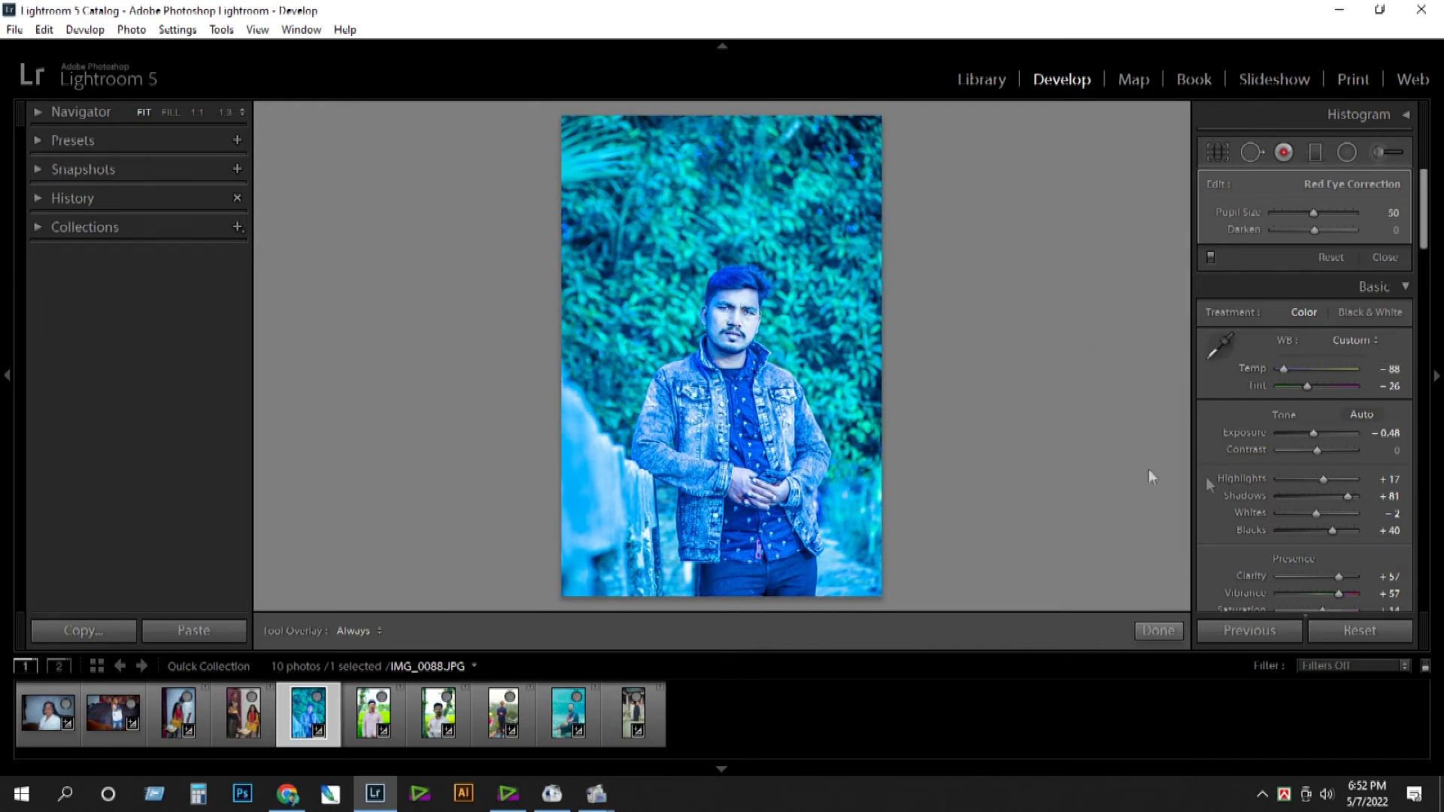
key(ctrl+z)
Look at the Spot Removal tool and return to Red Eye Correction.
click(1256, 153)
click(1282, 154)
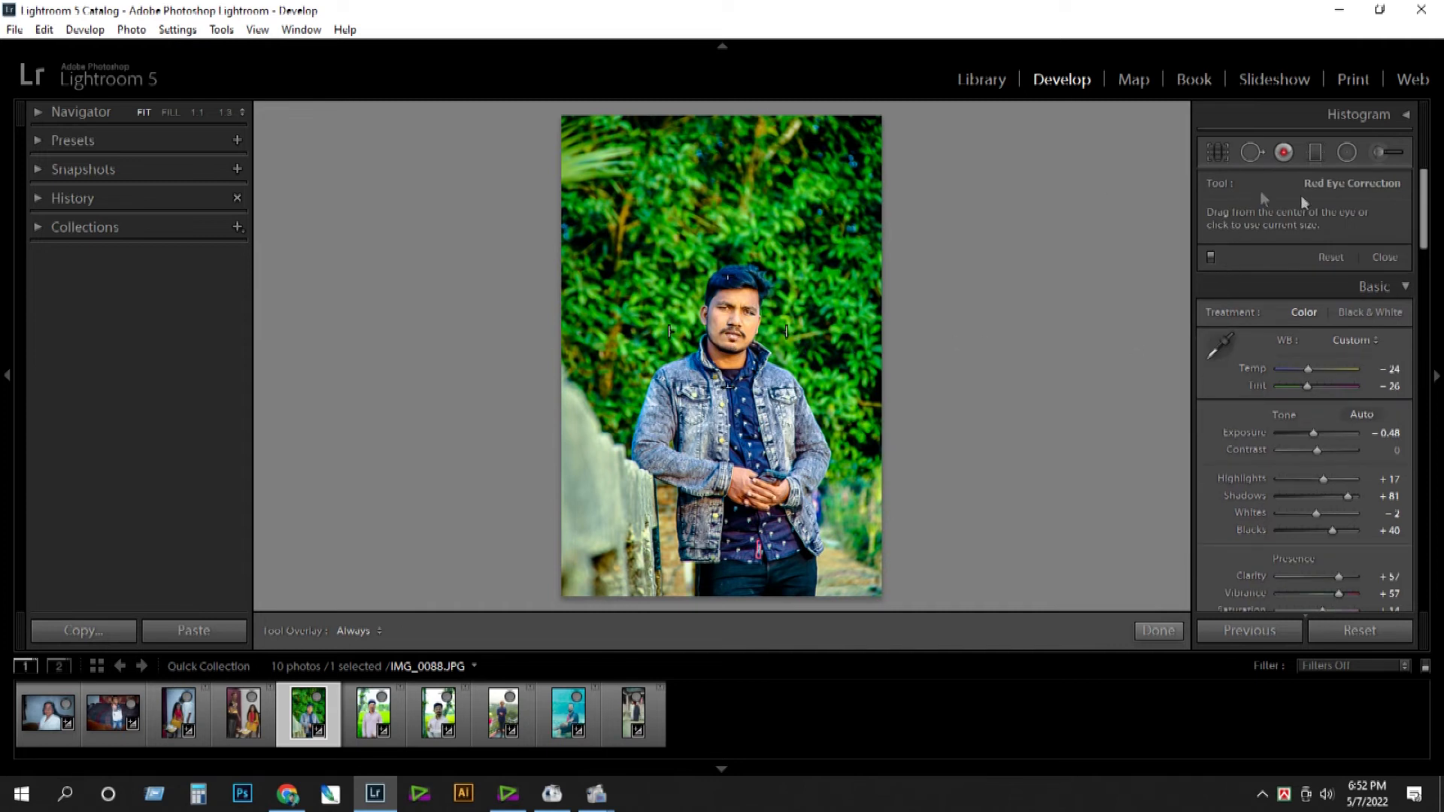
Try a Temp of +100 on the portrait and undo it.
drag(1317, 372, 1357, 368)
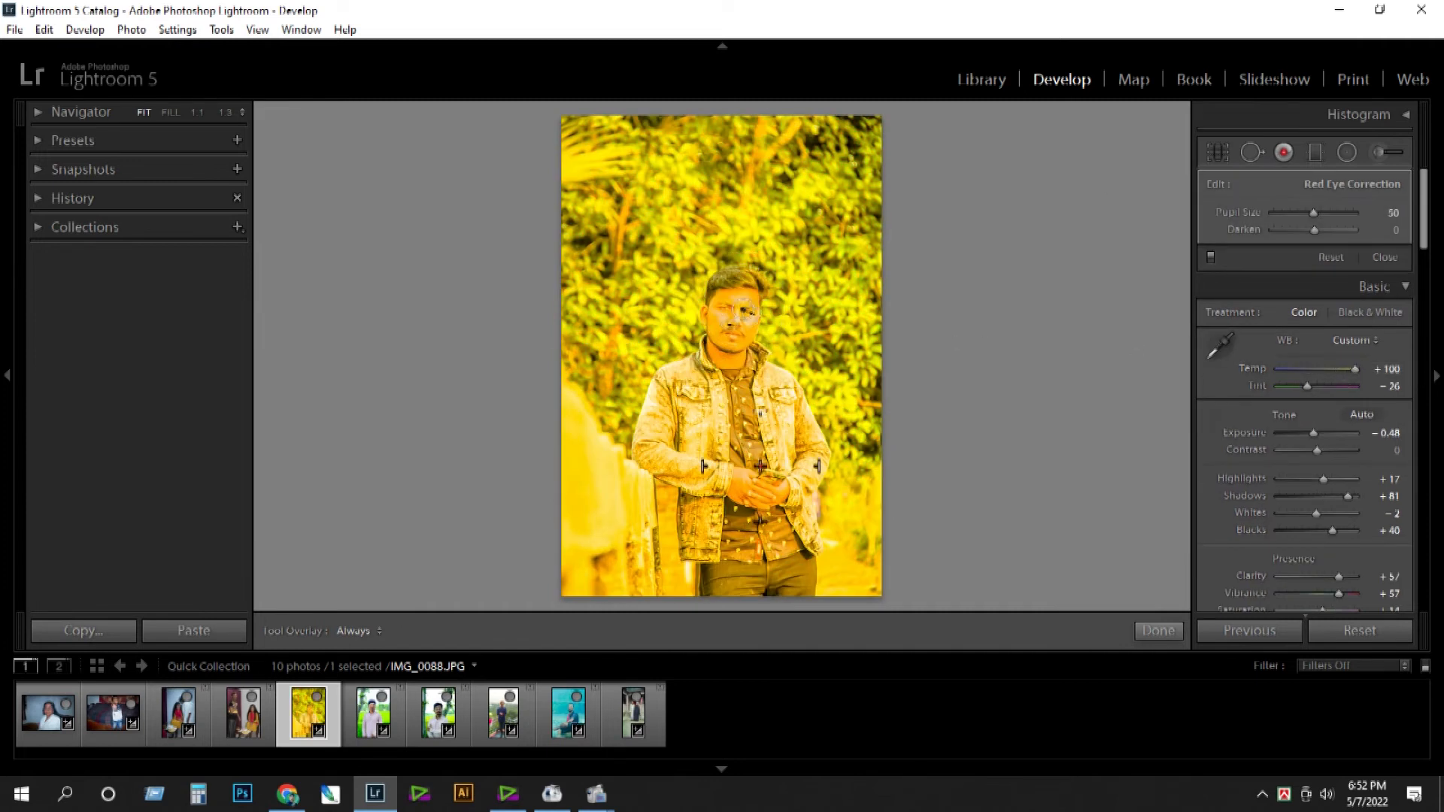
key(ctrl+z)
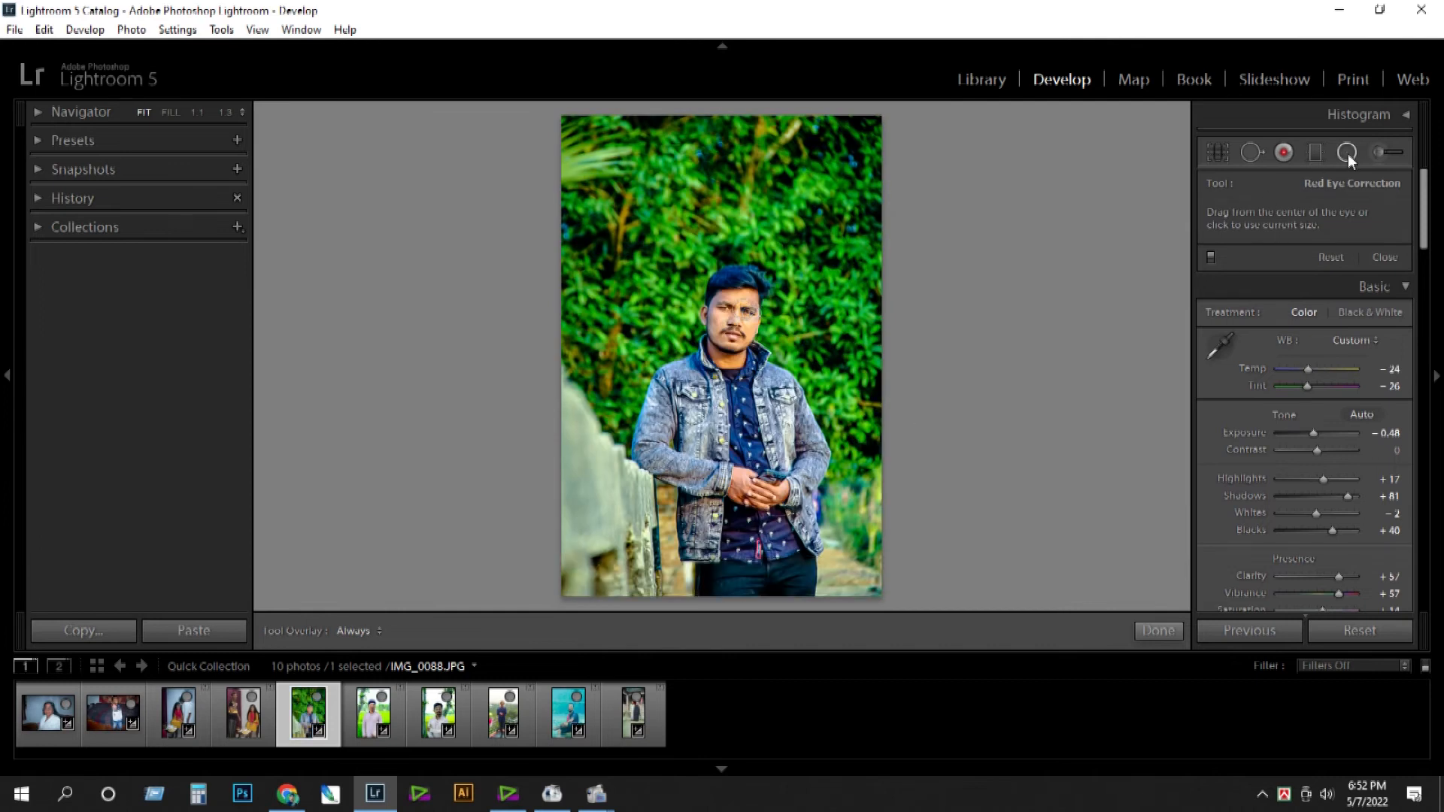
Add a radial filter around the face and try a filter Temp of −100, undoing only the temperature change.
click(1347, 152)
mouse_move(707, 299)
mouse_down()
mouse_move(780, 383)
mouse_move(850, 397)
mouse_move(743, 347)
mouse_up()
drag(1348, 234, 1236, 248)
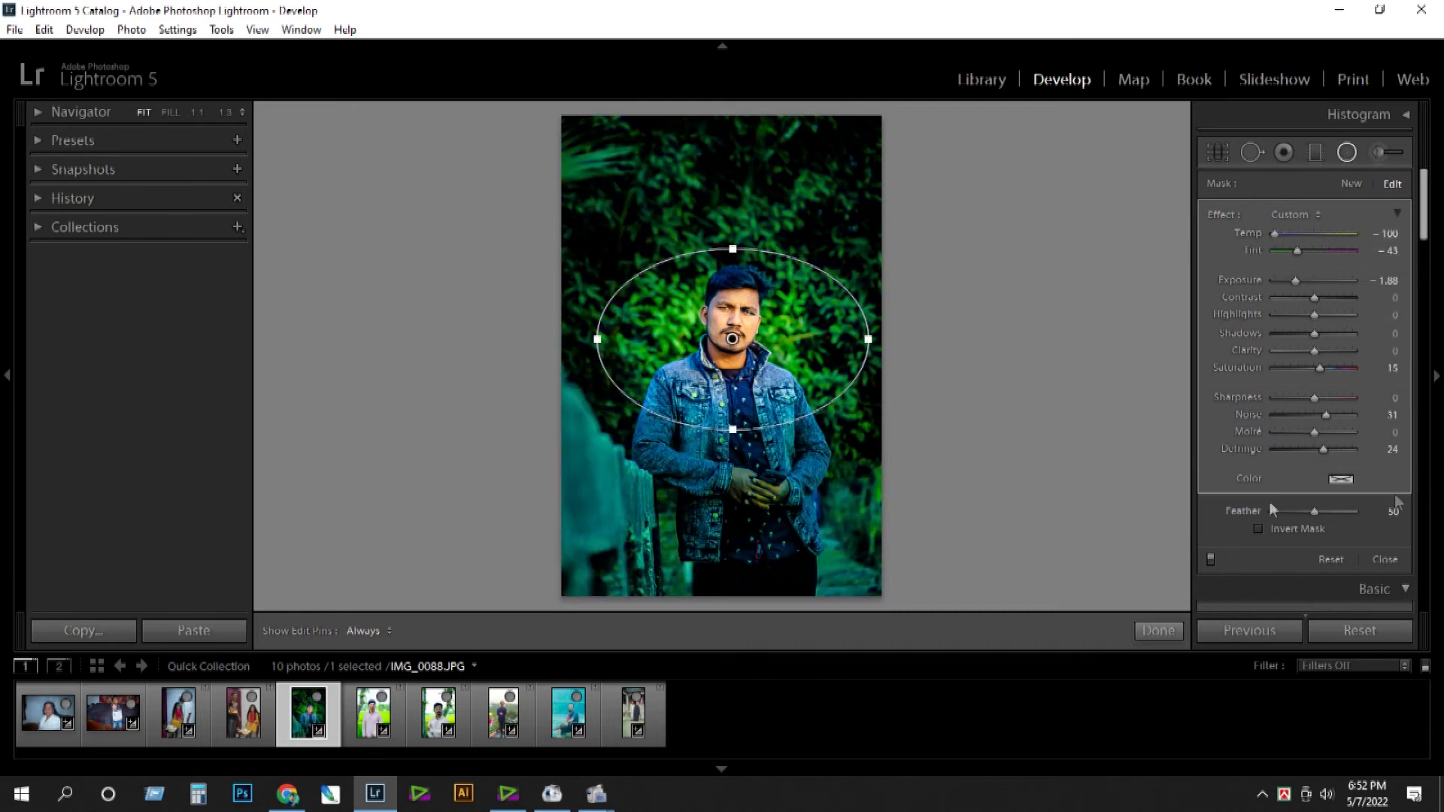
key(ctrl+z)
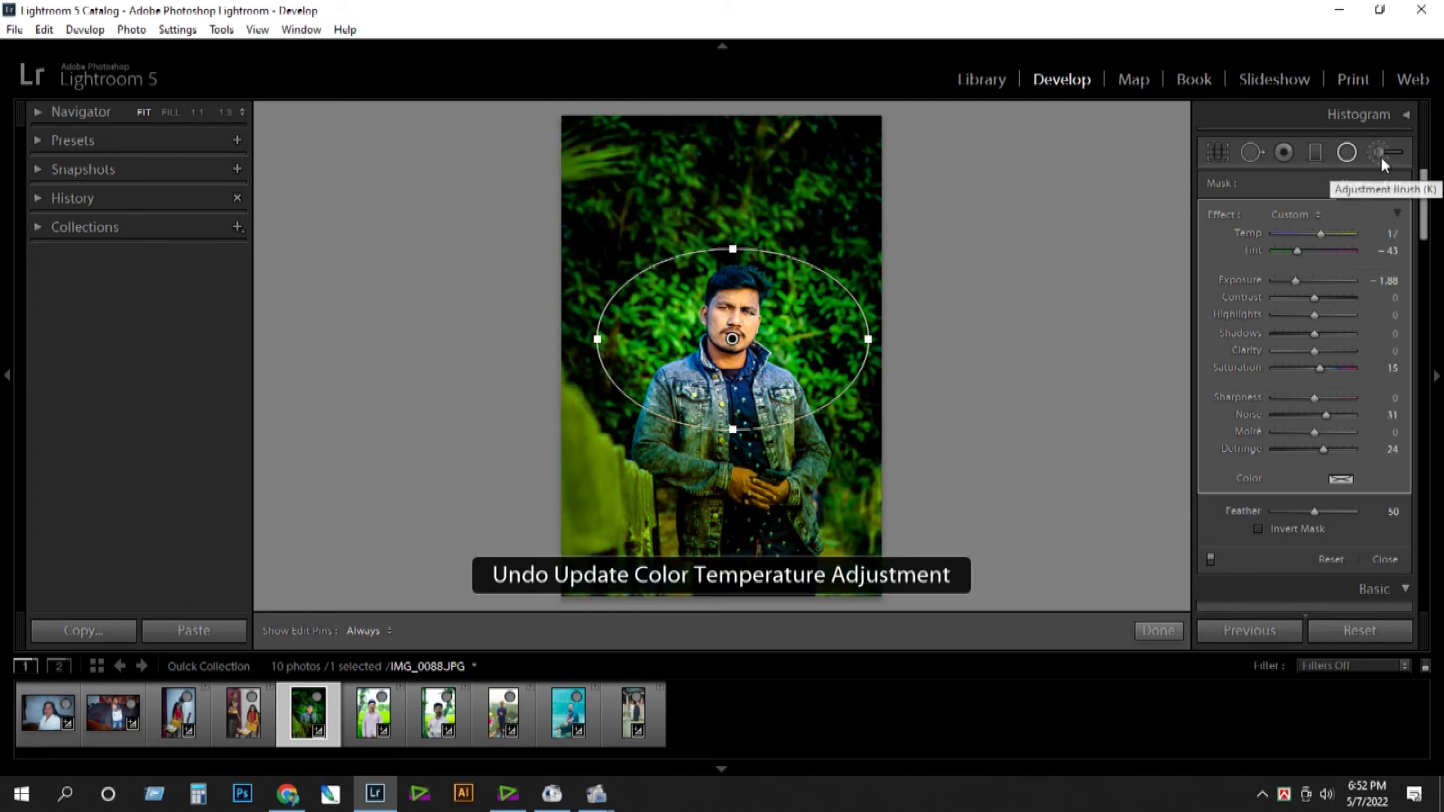
Show the histogram to build a Smart Preview for the photo, and apply Red Eye Correction to the face.
click(1402, 115)
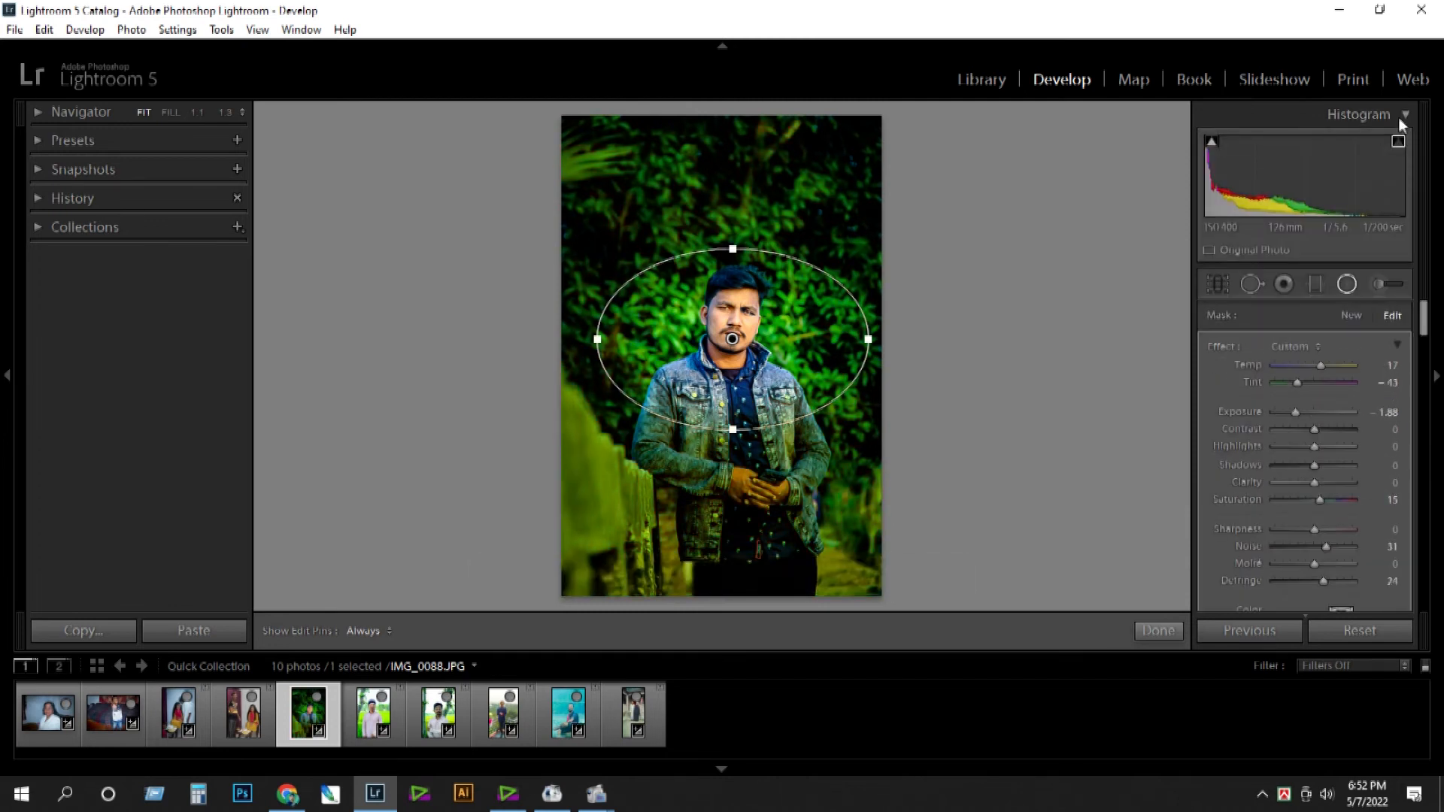
click(1283, 285)
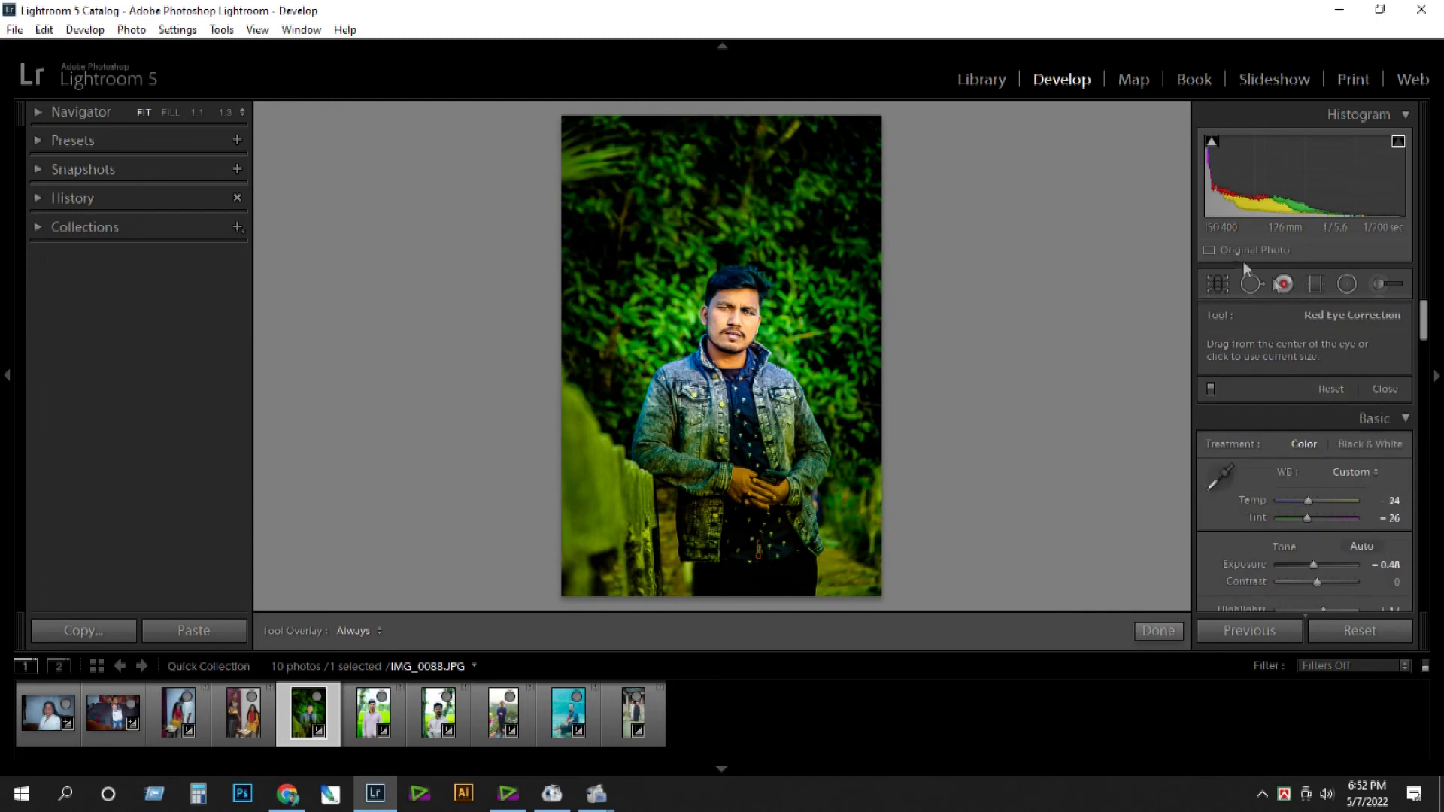
click(1207, 250)
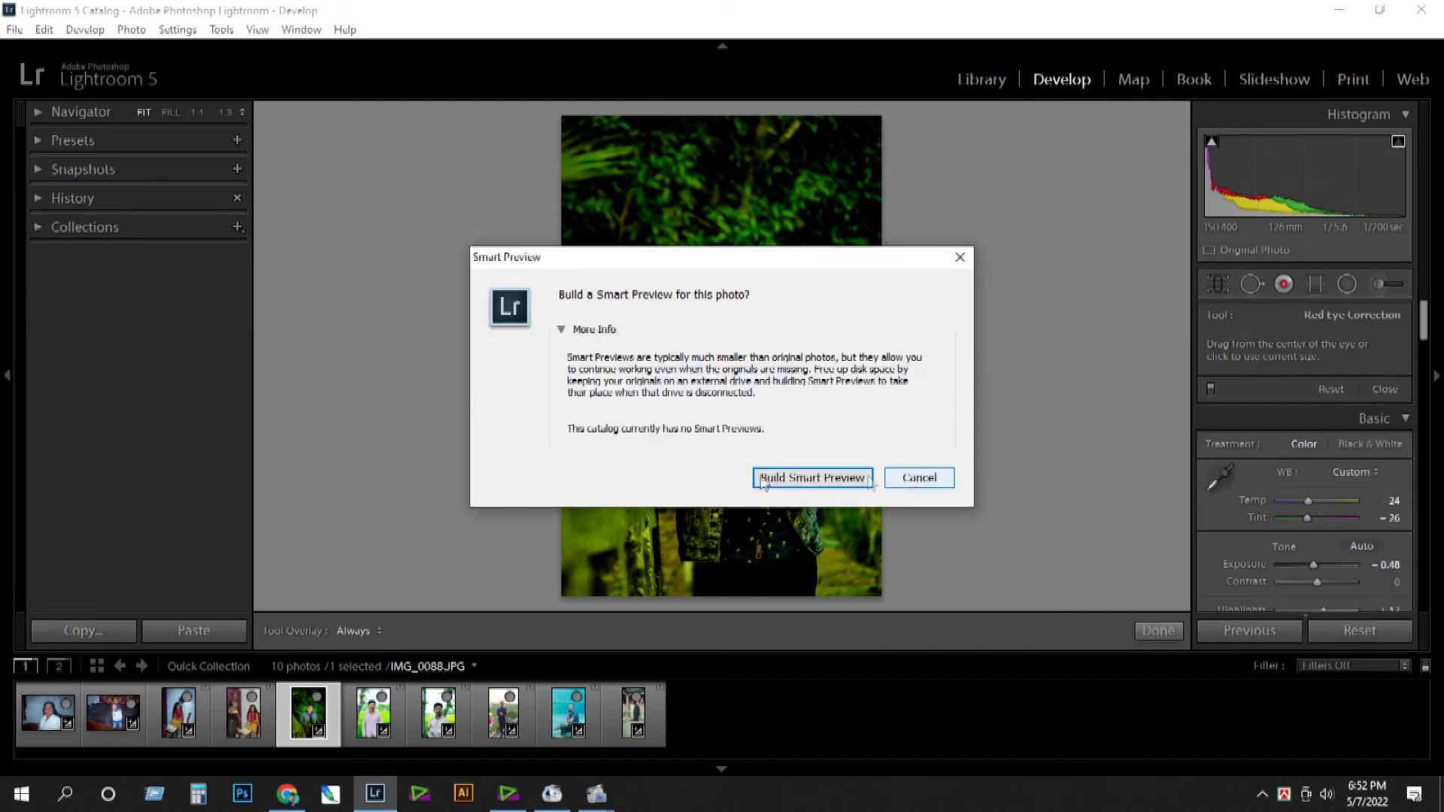
click(855, 485)
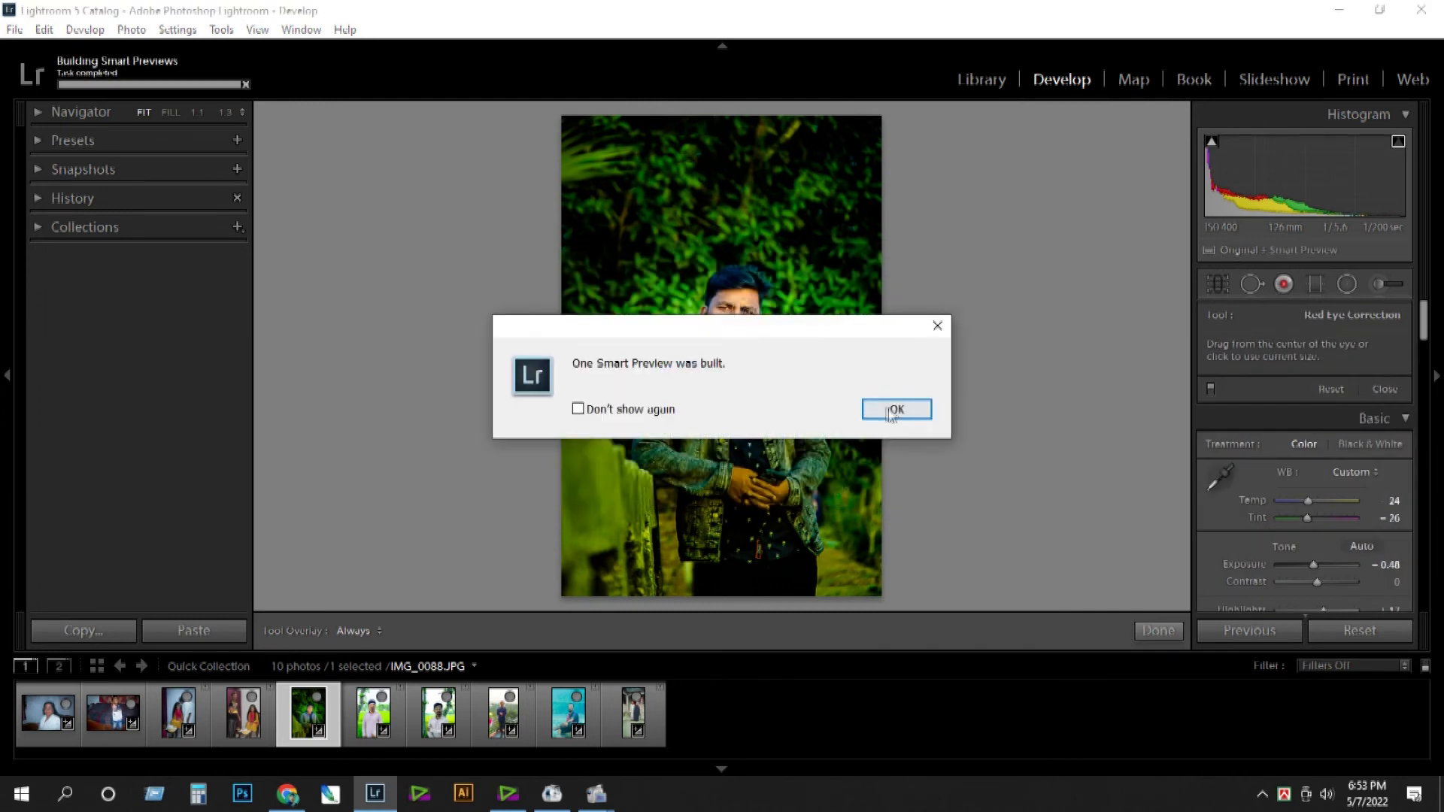
key(Return)
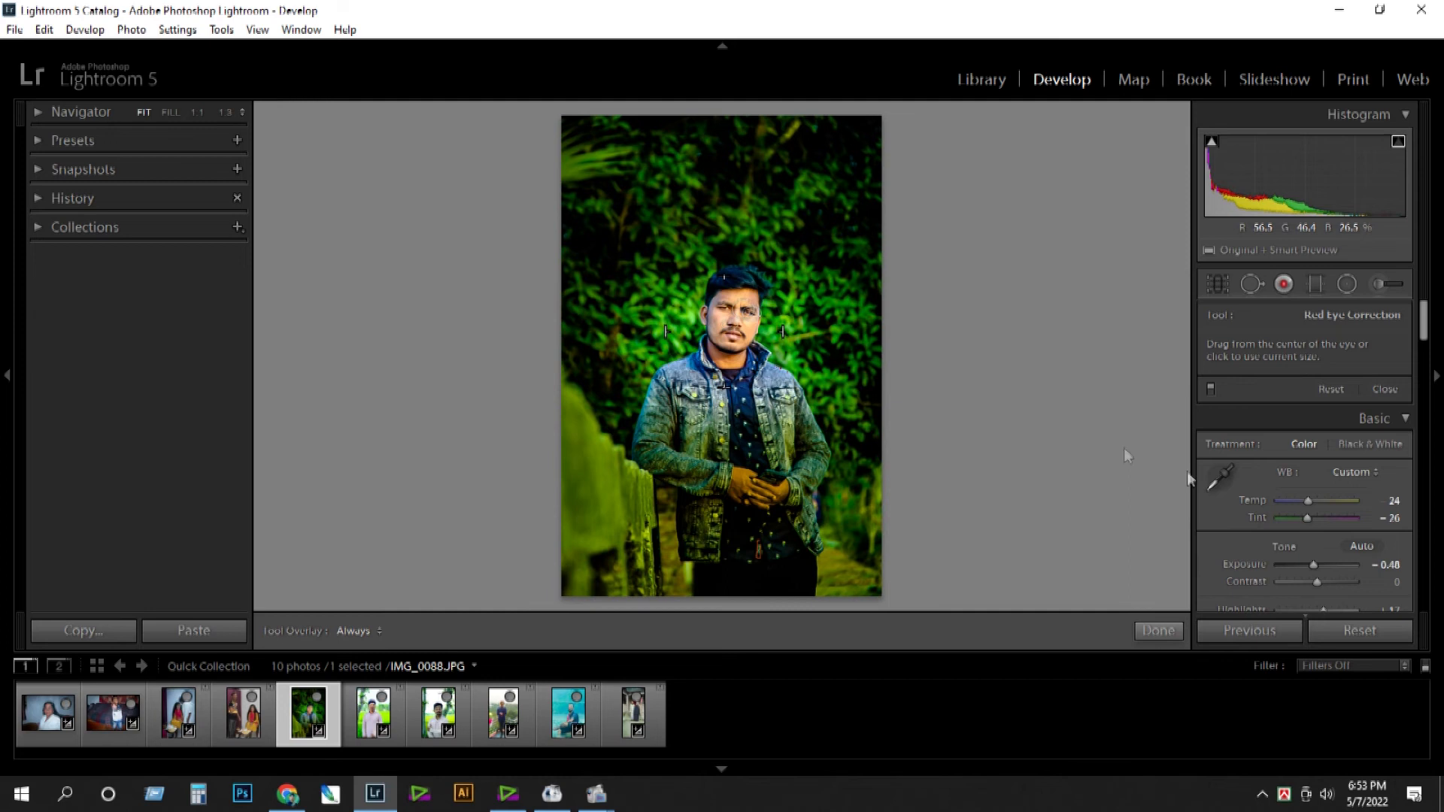
click(728, 310)
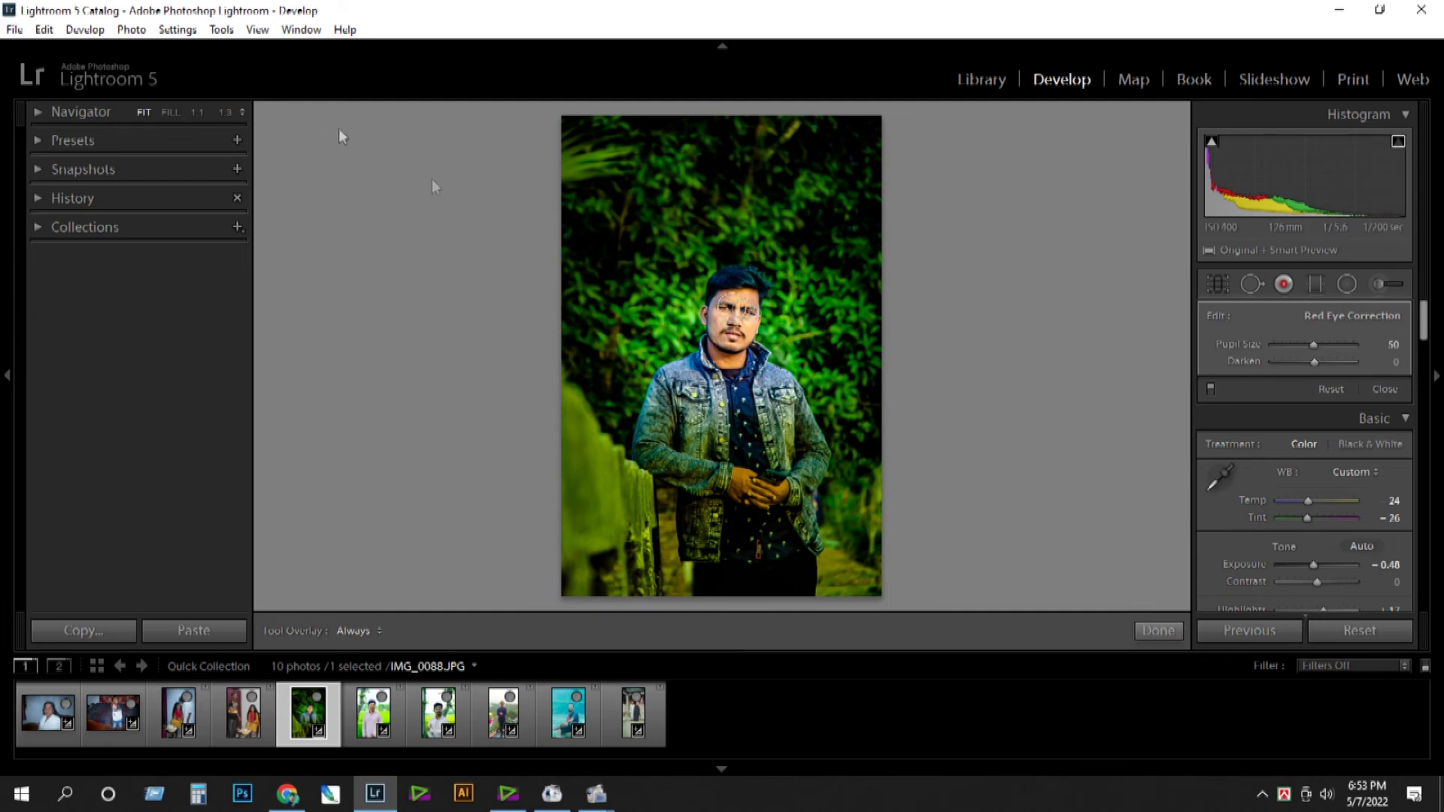
Export the portrait to the Untitled Export subfolder on the Desktop, keeping "Ask what to do" for existing files.
click(14, 30)
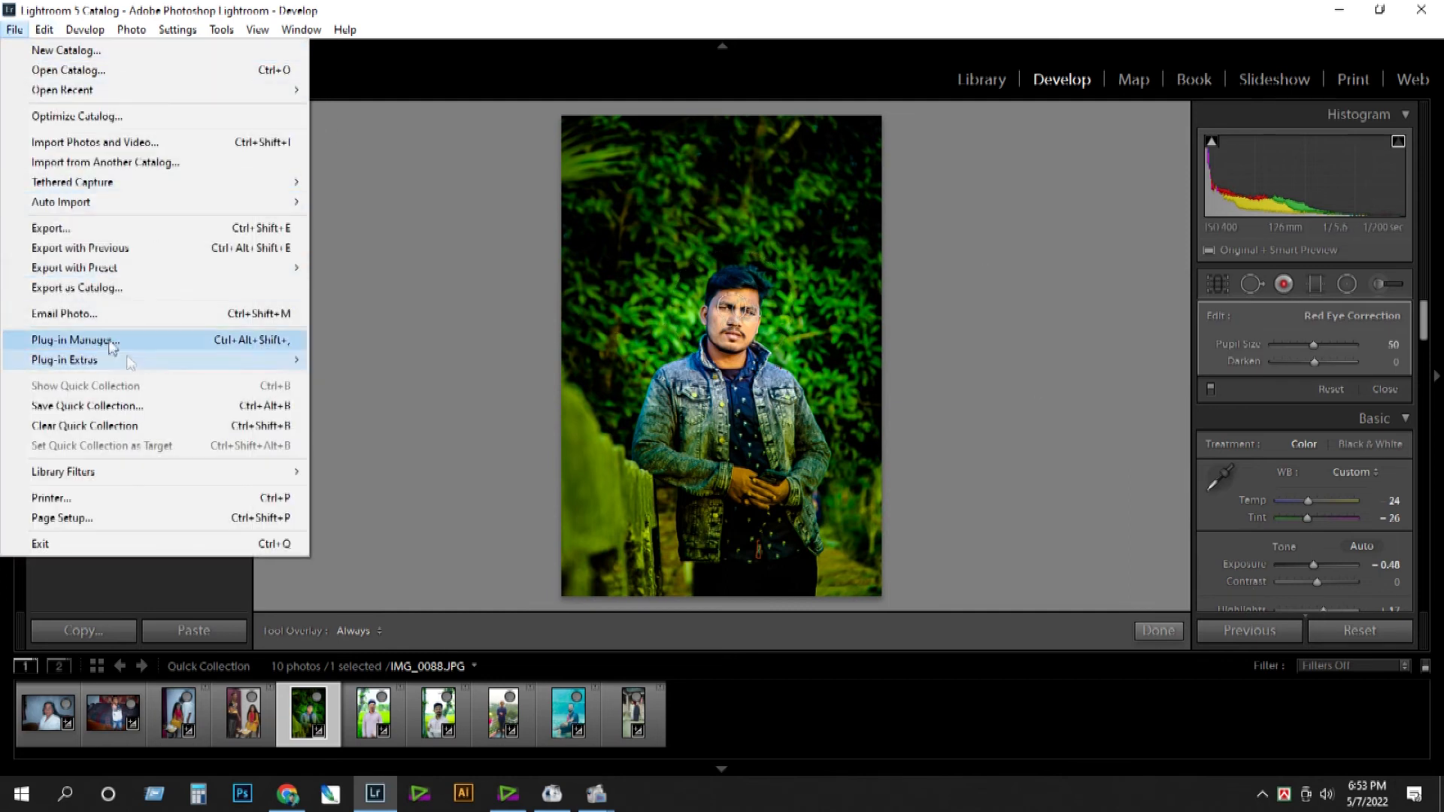
click(272, 235)
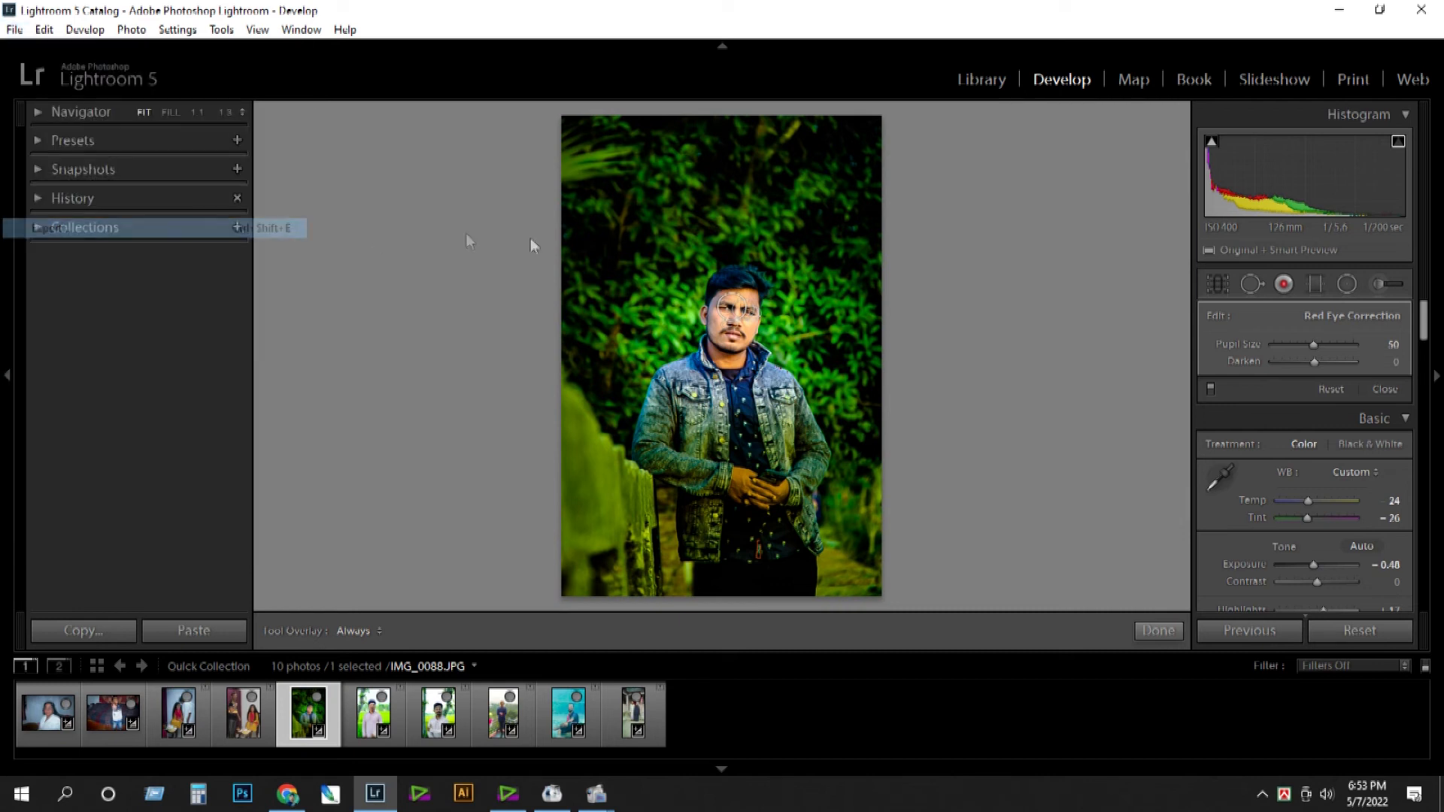
click(1014, 289)
click(412, 308)
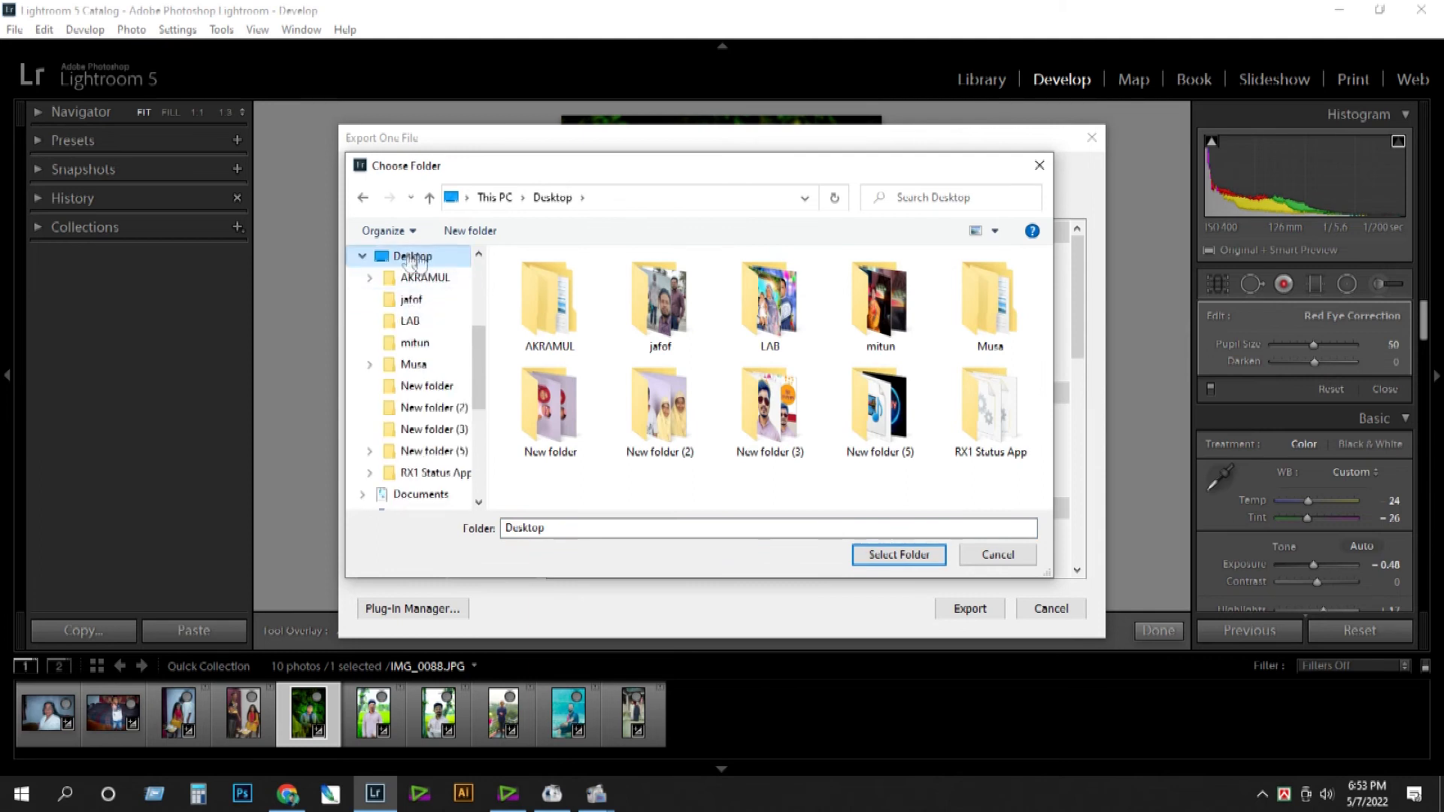
click(918, 564)
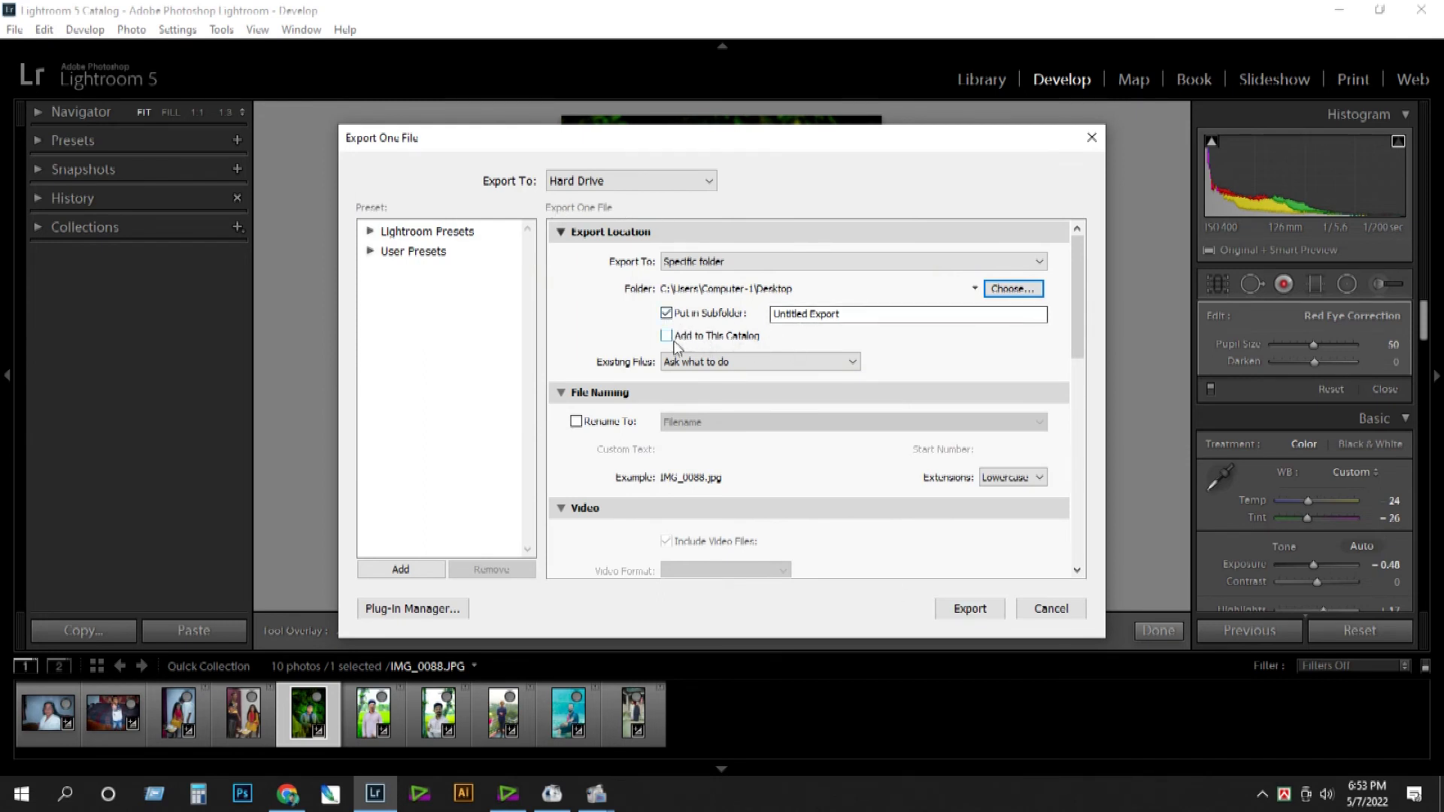
click(753, 364)
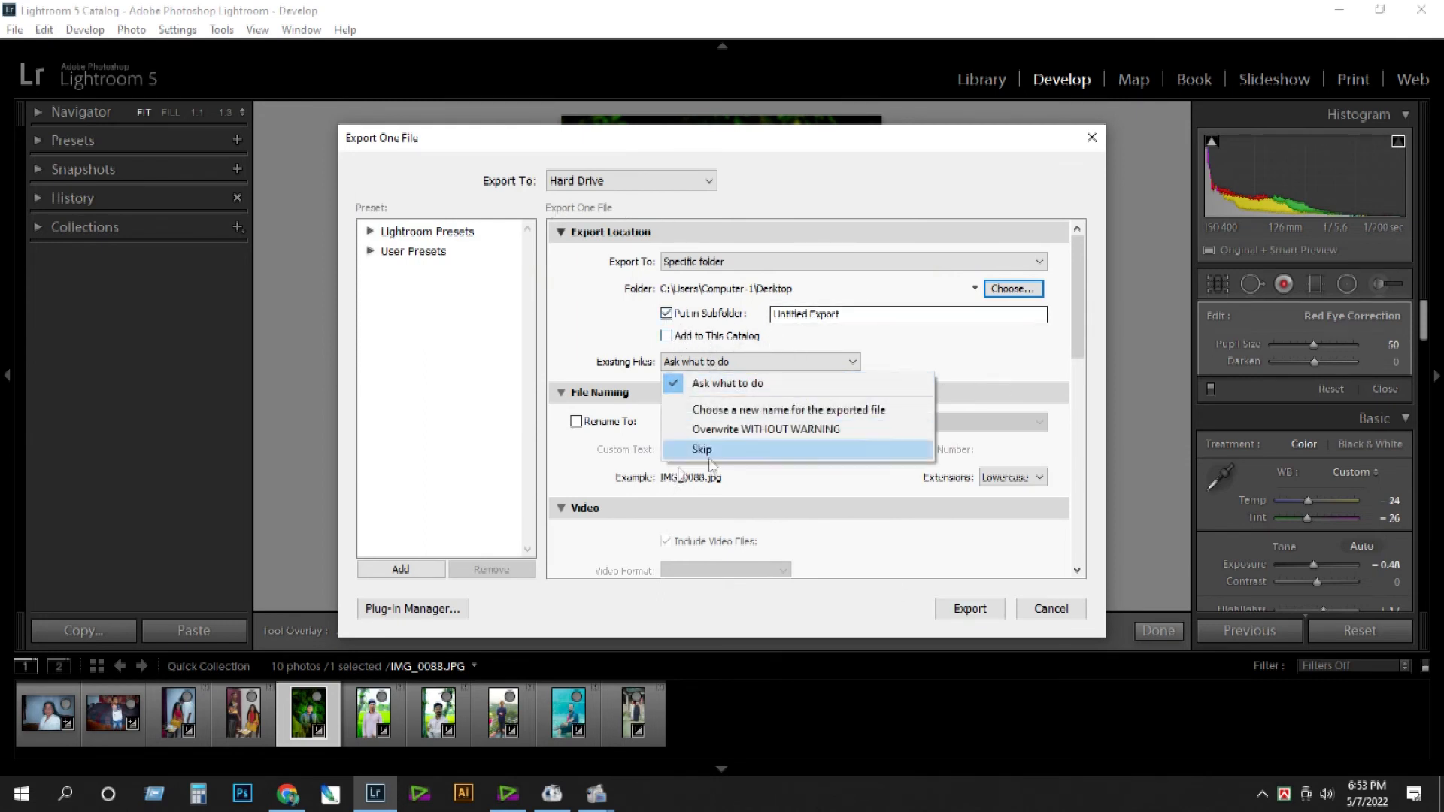
click(993, 380)
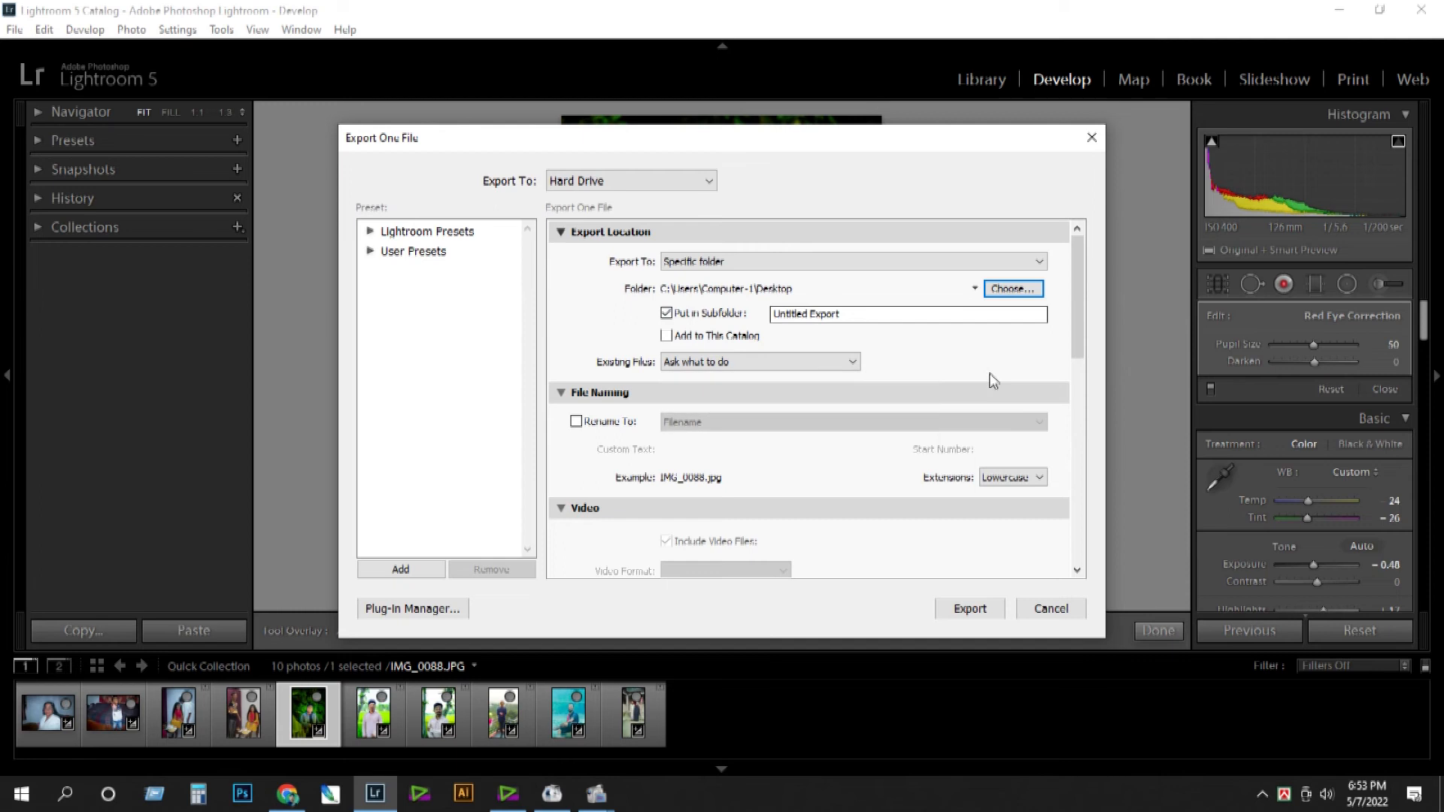
click(970, 608)
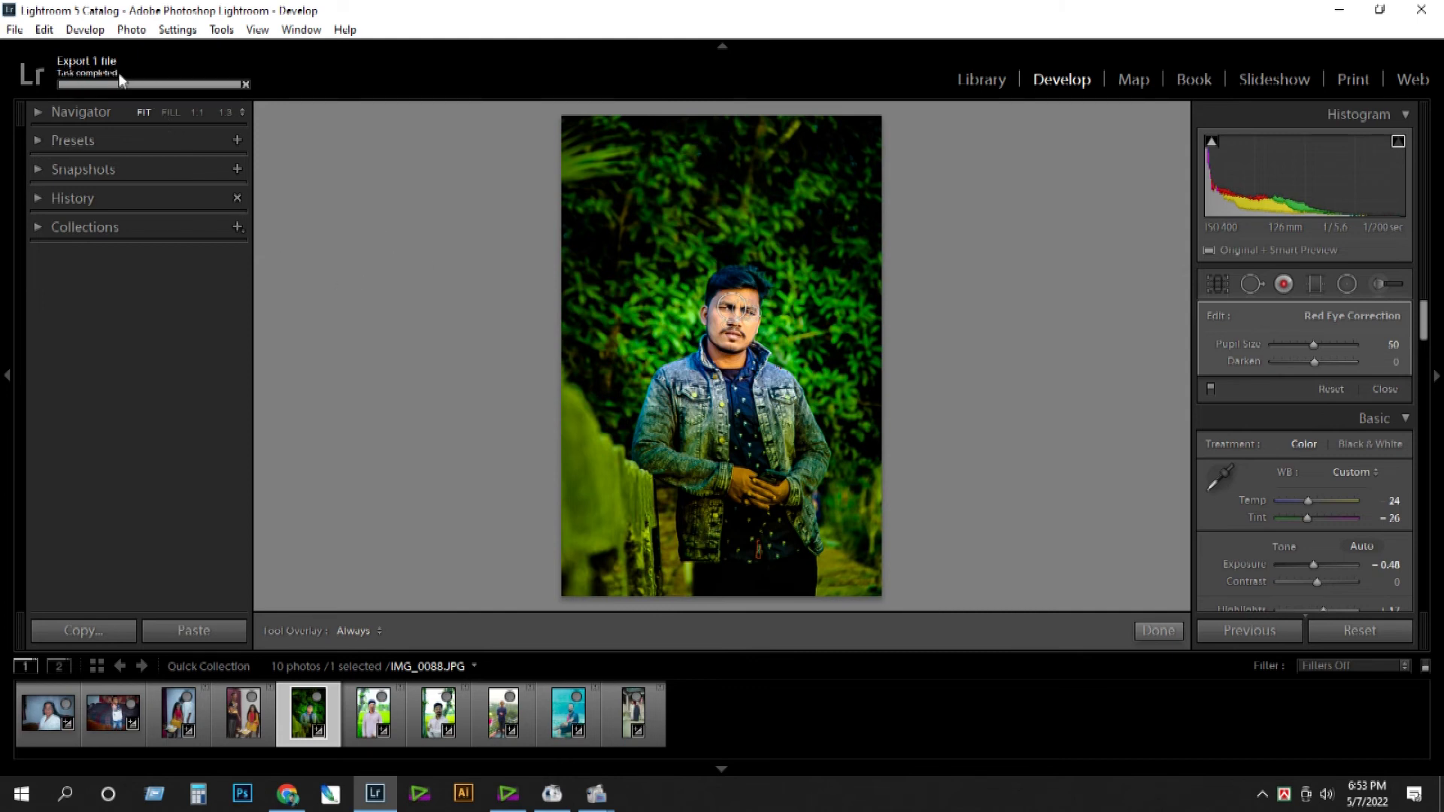
Switch to the desktop, open the Untitled Export folder and examine the exported IMG_0088 up close.
click(1339, 13)
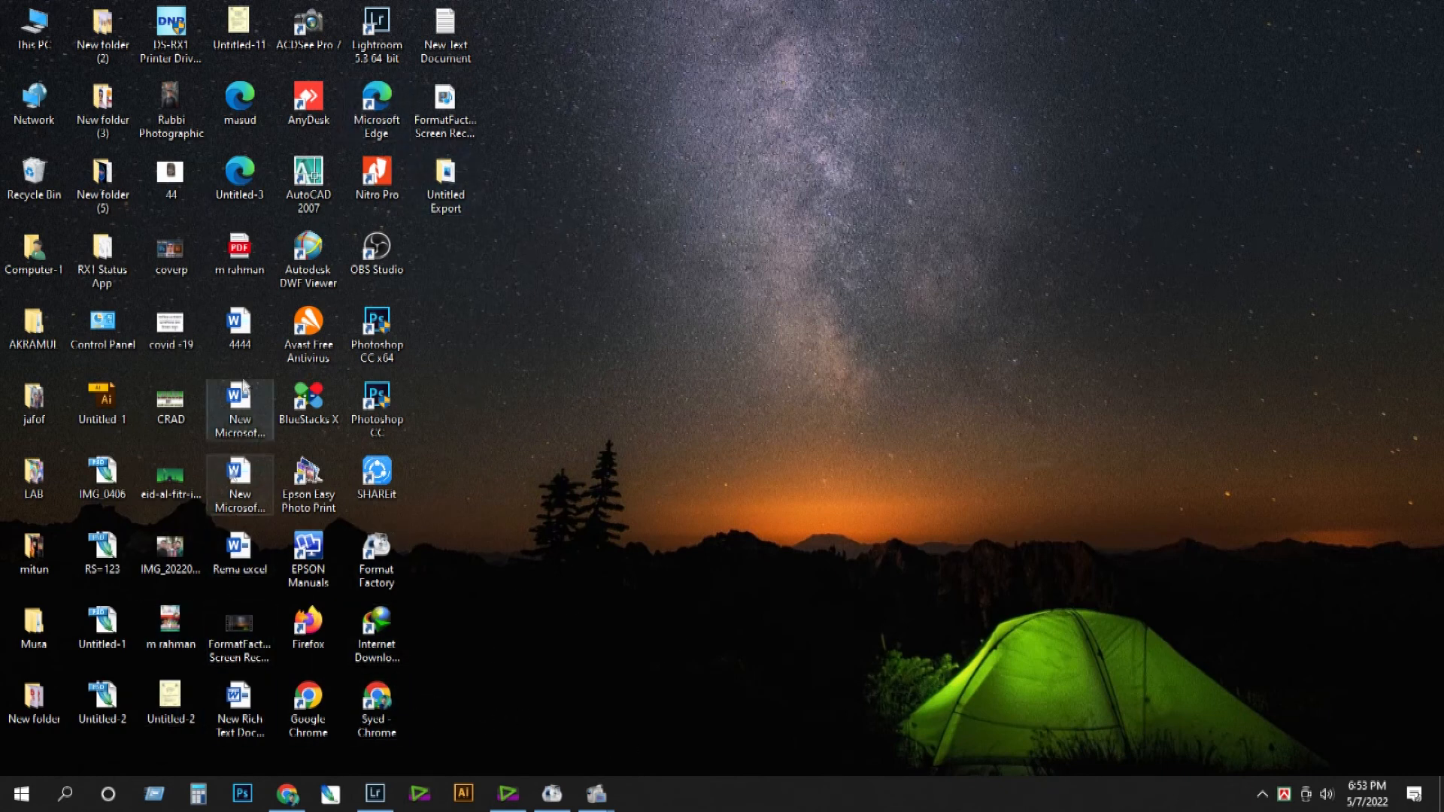
right_click(520, 376)
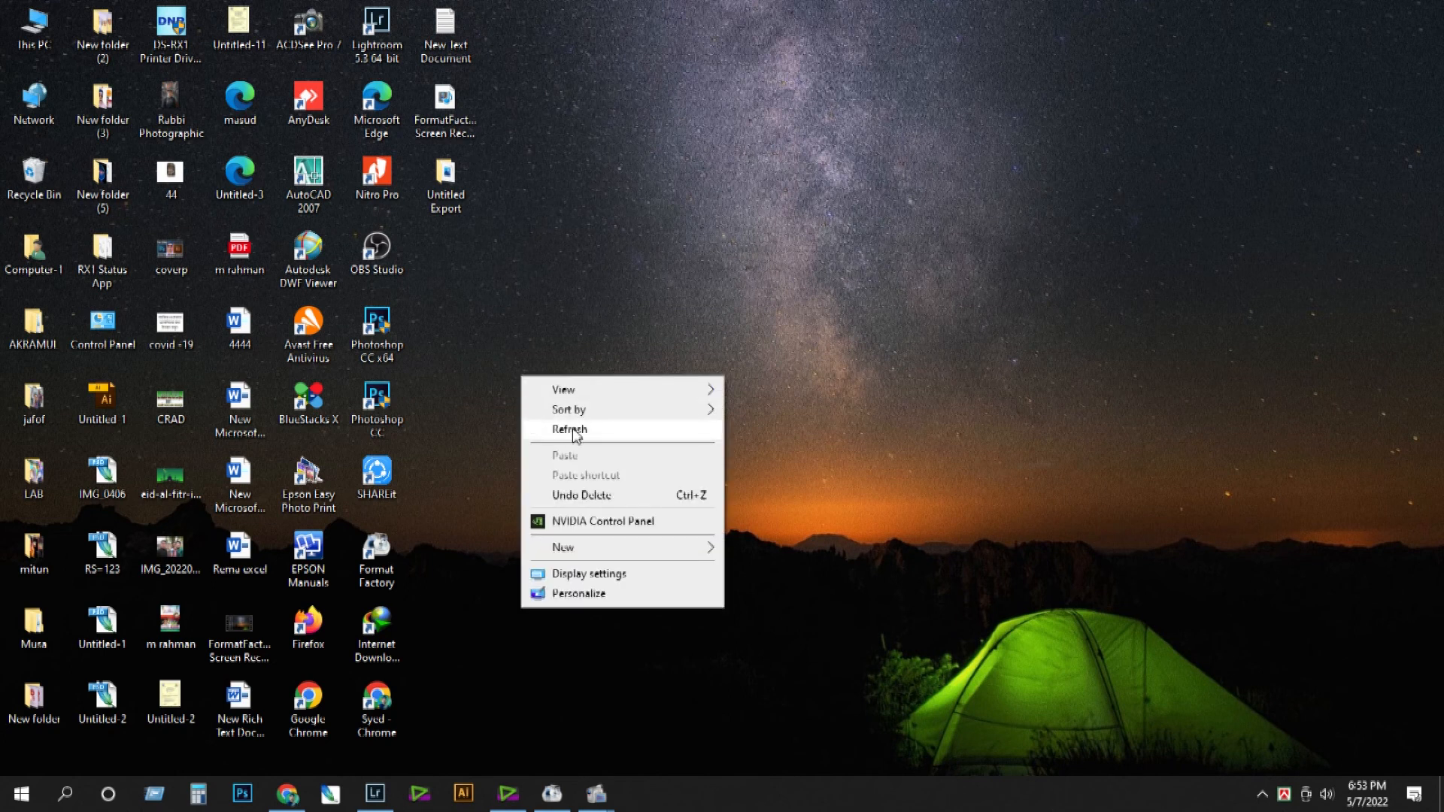
click(573, 430)
double_click(446, 188)
double_click(243, 305)
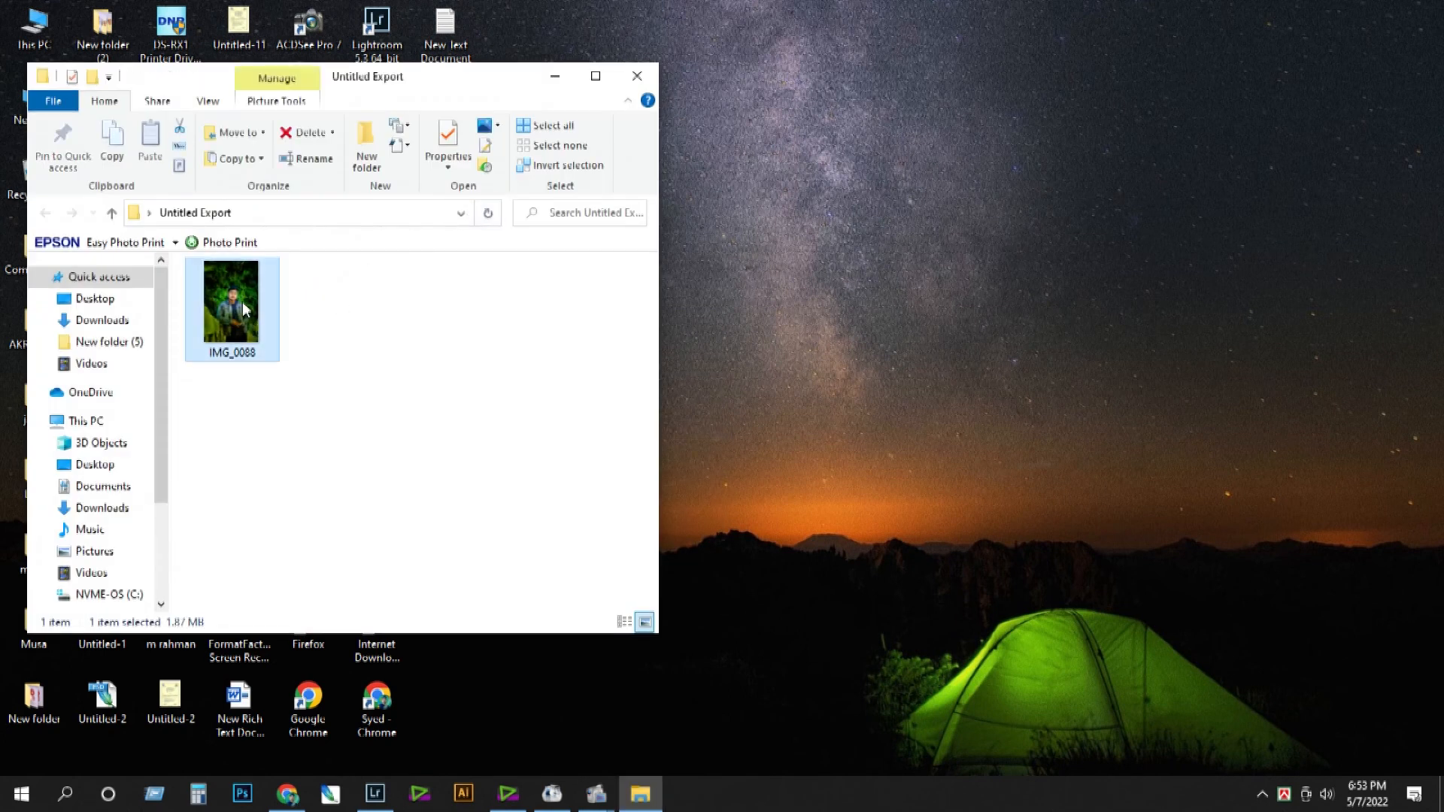
scroll(842, 365, up, 3)
scroll(912, 380, down, 4)
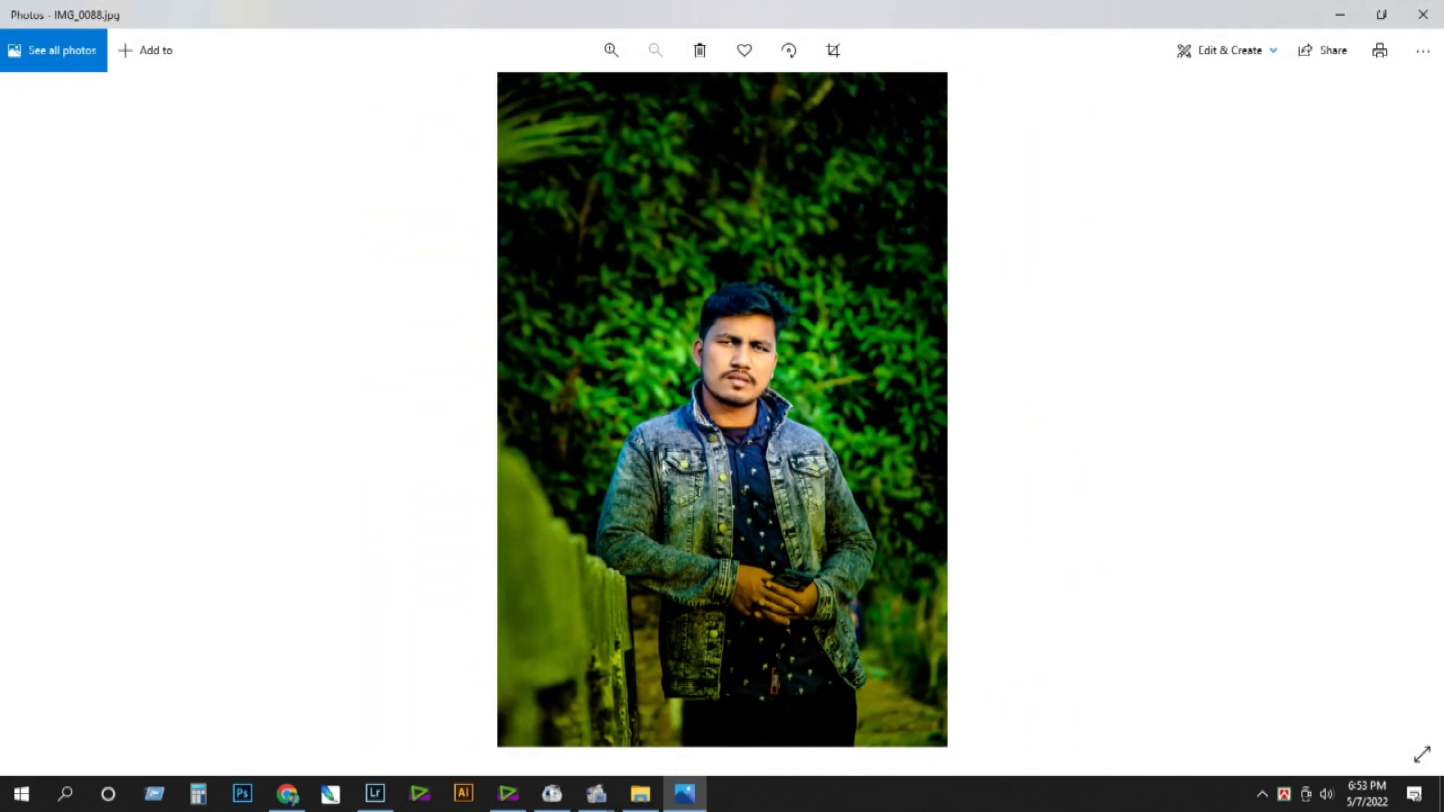
Switch back to Lightroom and undo the Red Eye Correction and the radial filter on the portrait.
click(374, 793)
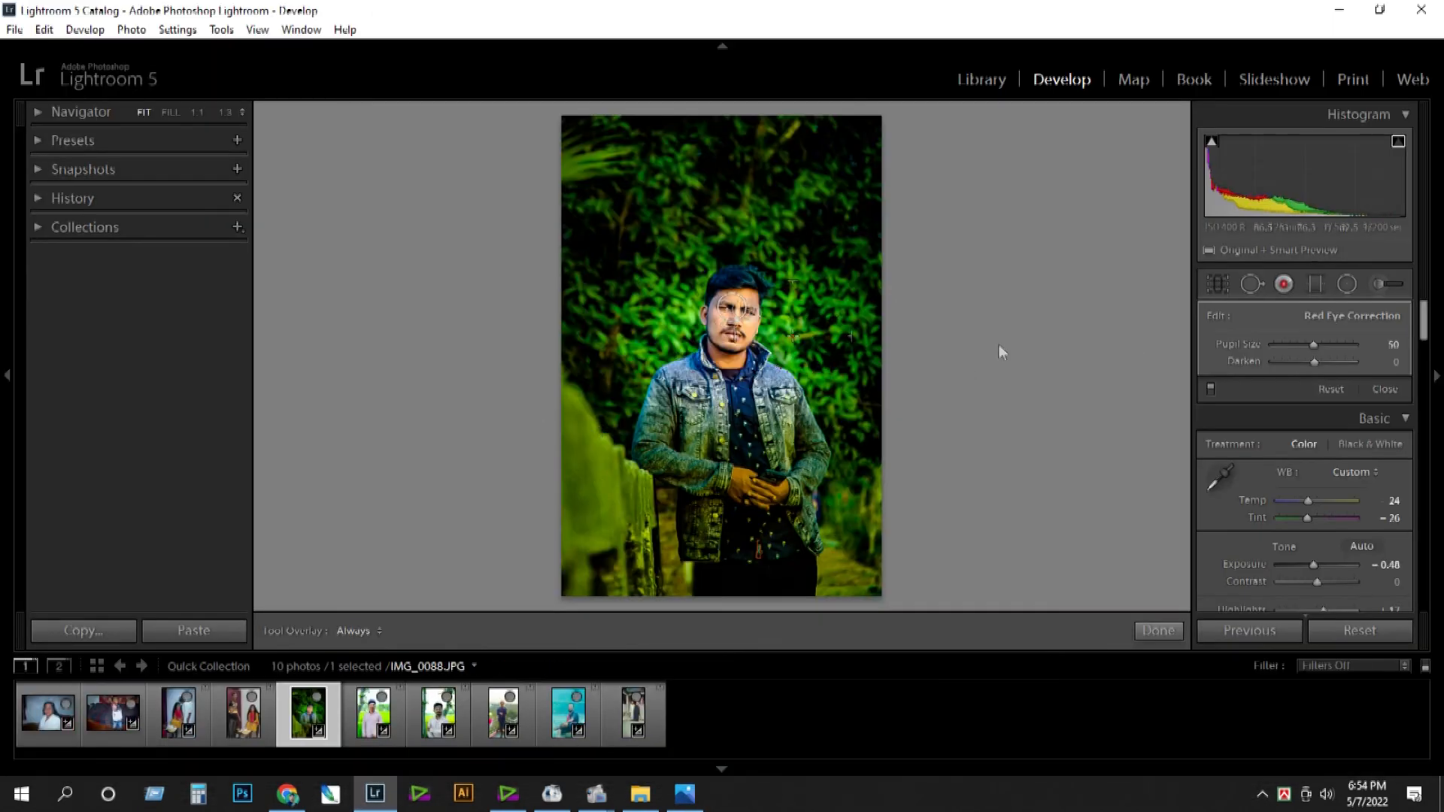
key(ctrl+z)
key(ctrl+z)
key(ctrl+z)
key(ctrl+z)
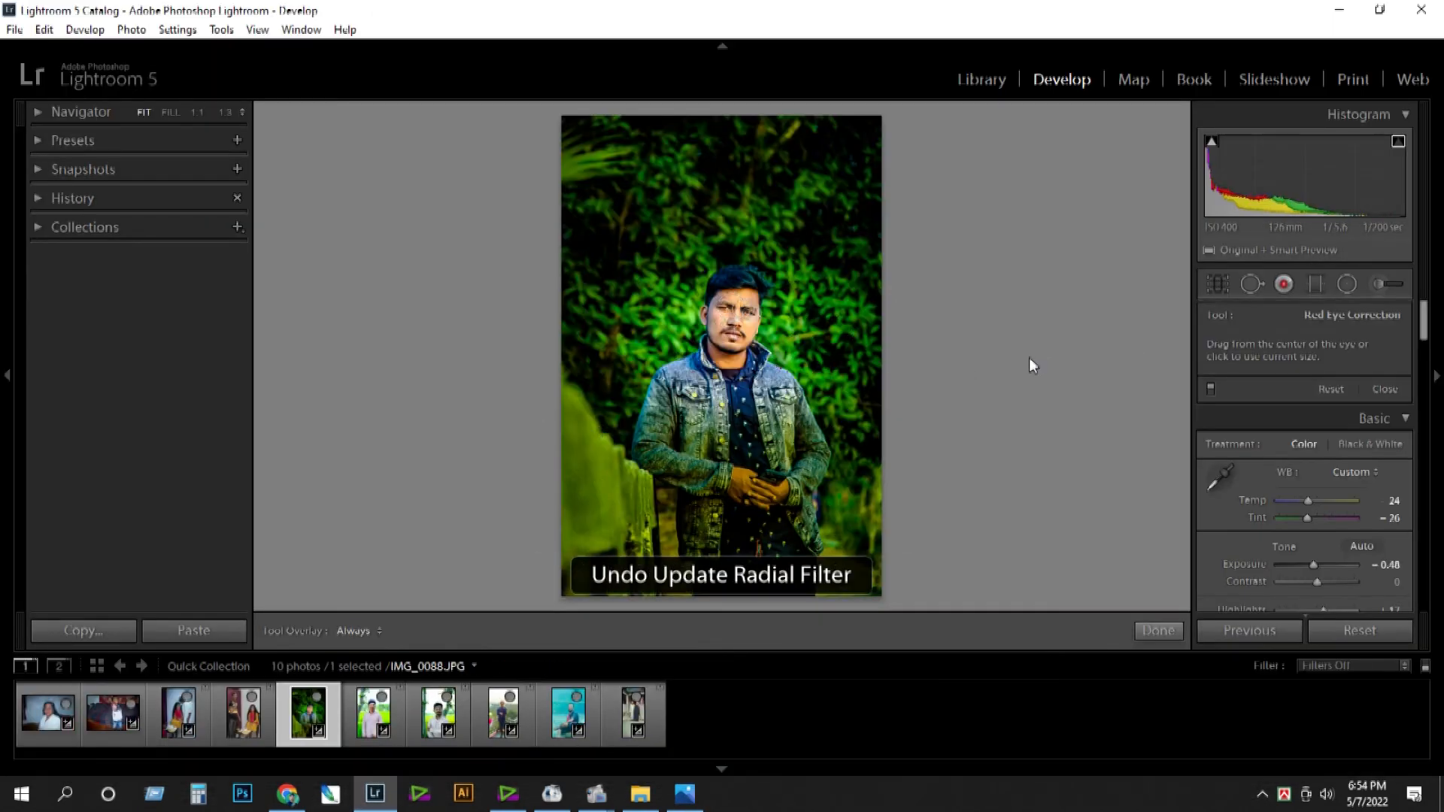
key(ctrl+z)
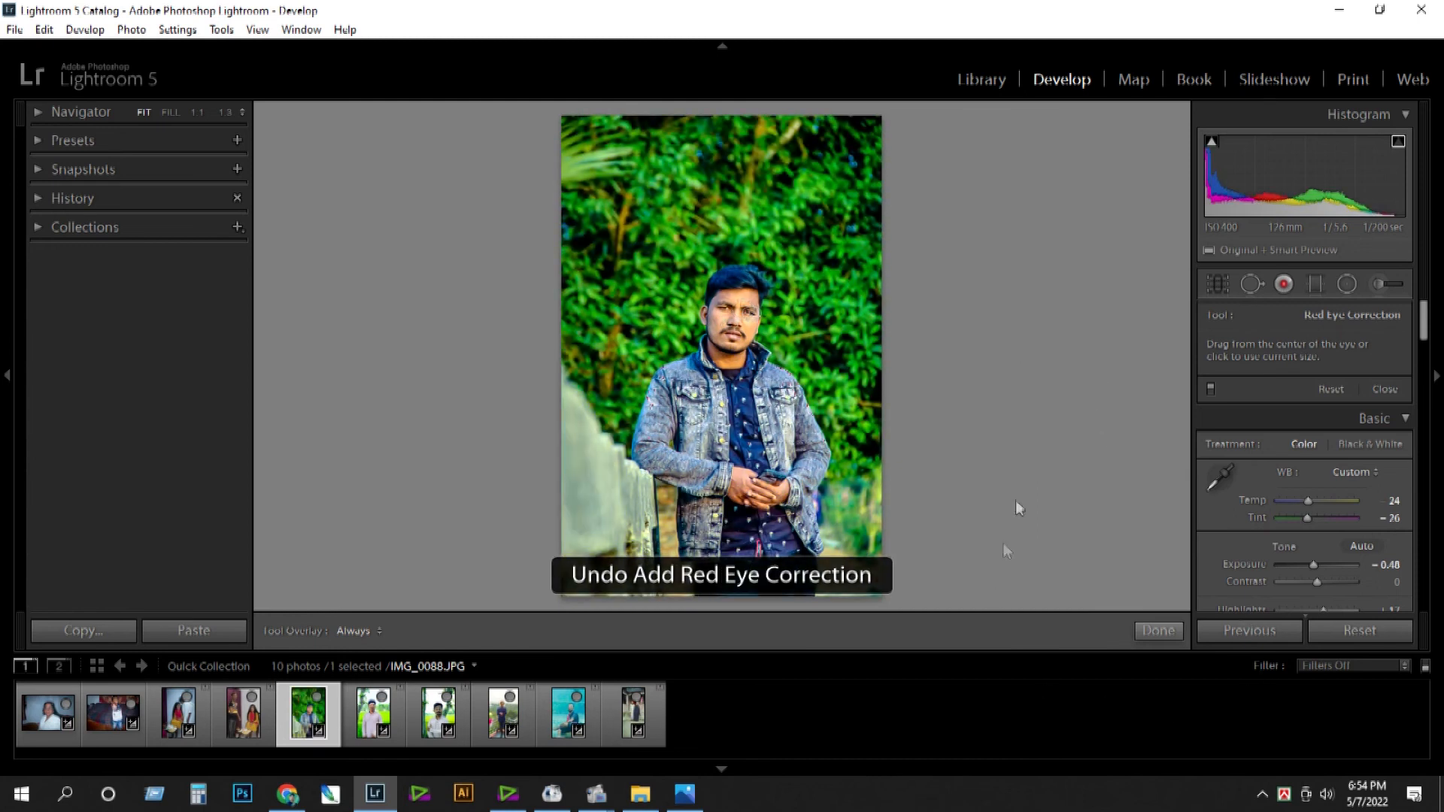
key(ctrl+z)
View the portrait in the Print module and export it again to Untitled Export on the Desktop, using unique names.
click(15, 30)
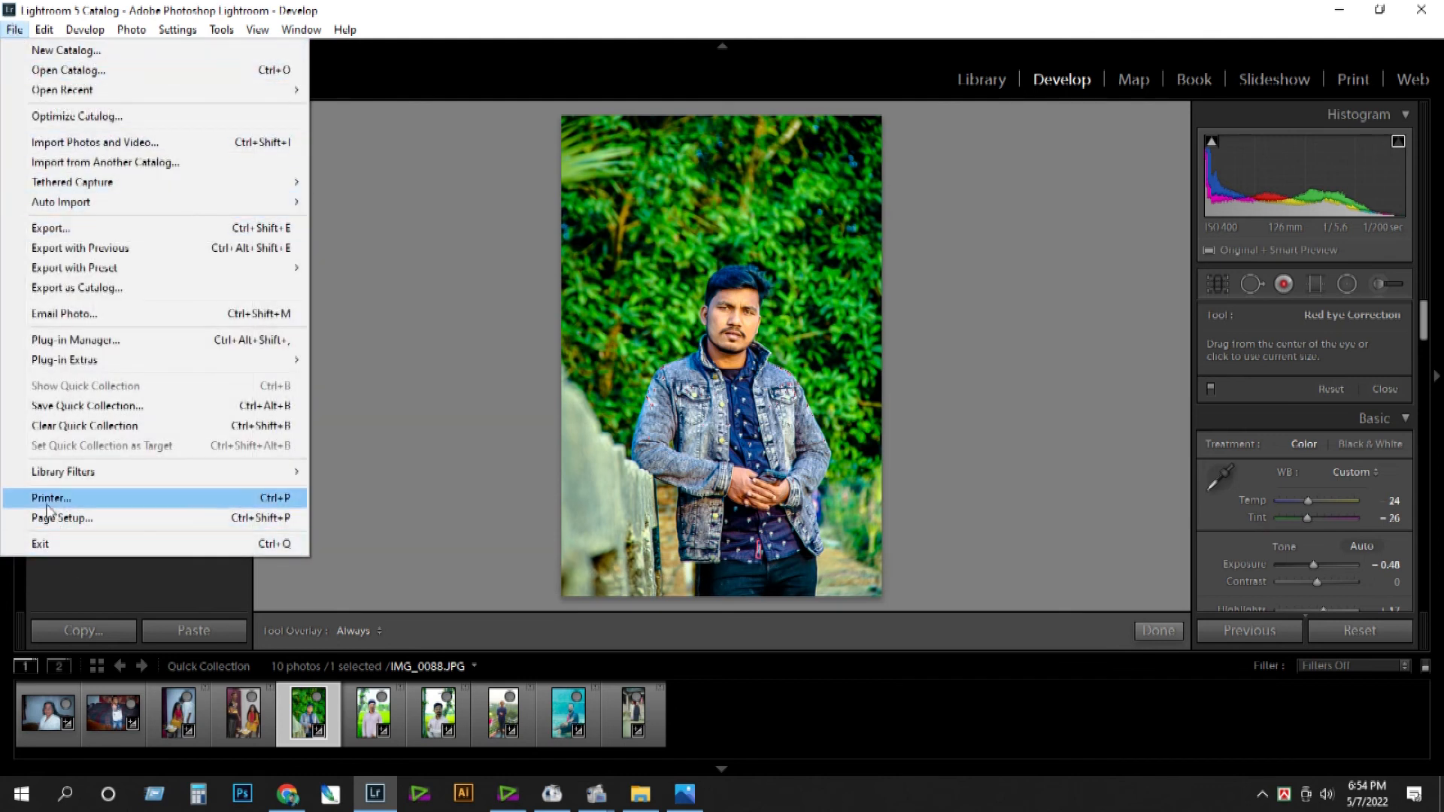
click(92, 499)
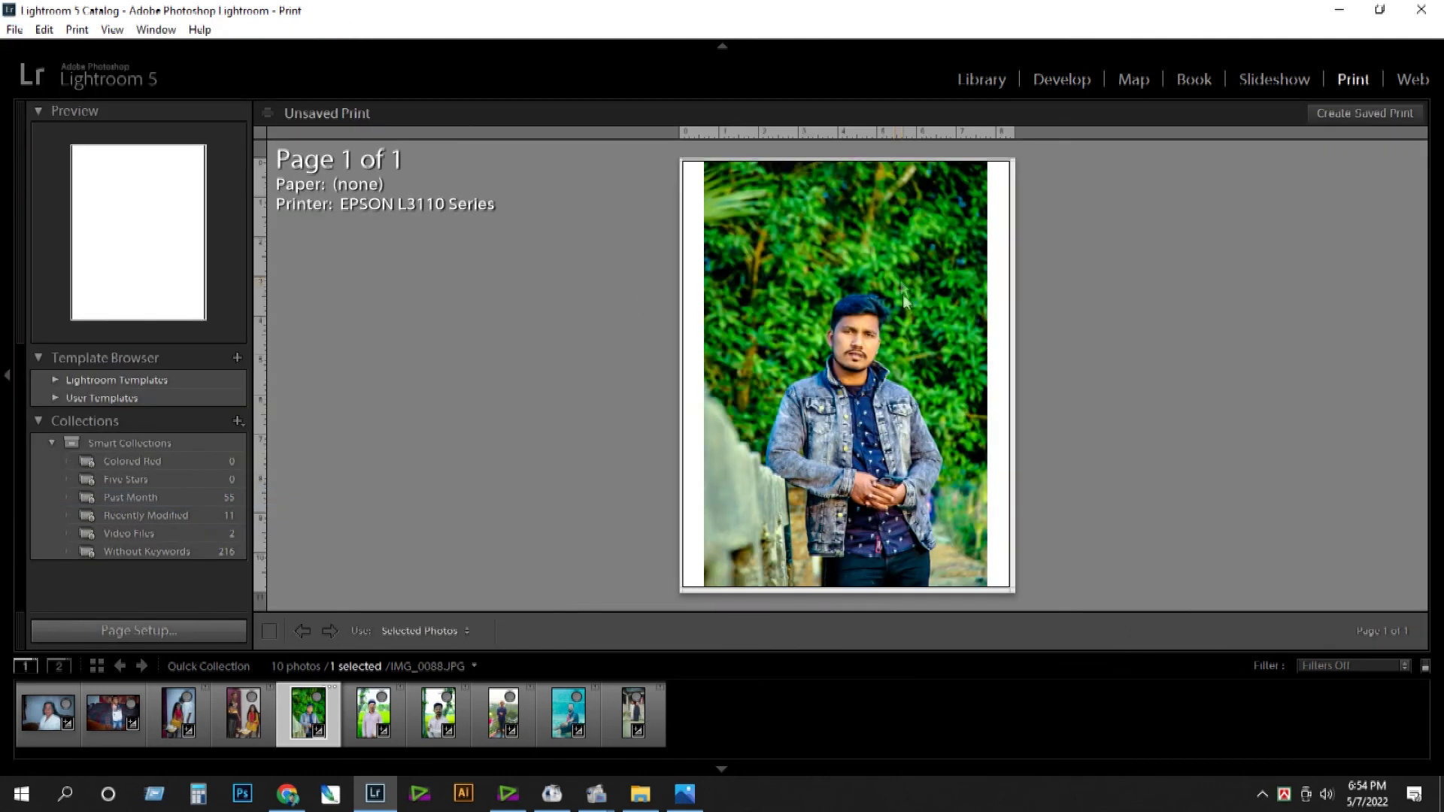
click(13, 30)
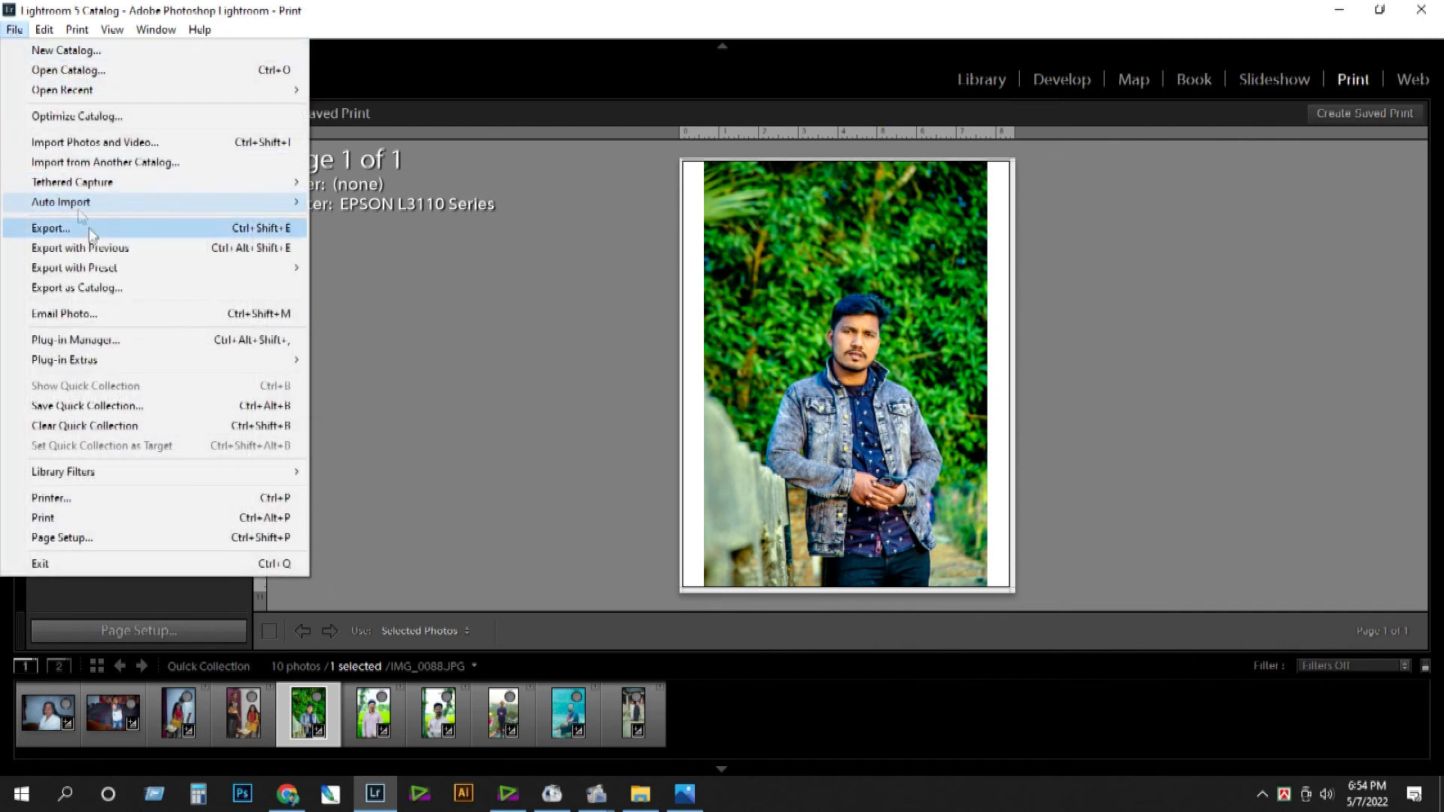
click(84, 226)
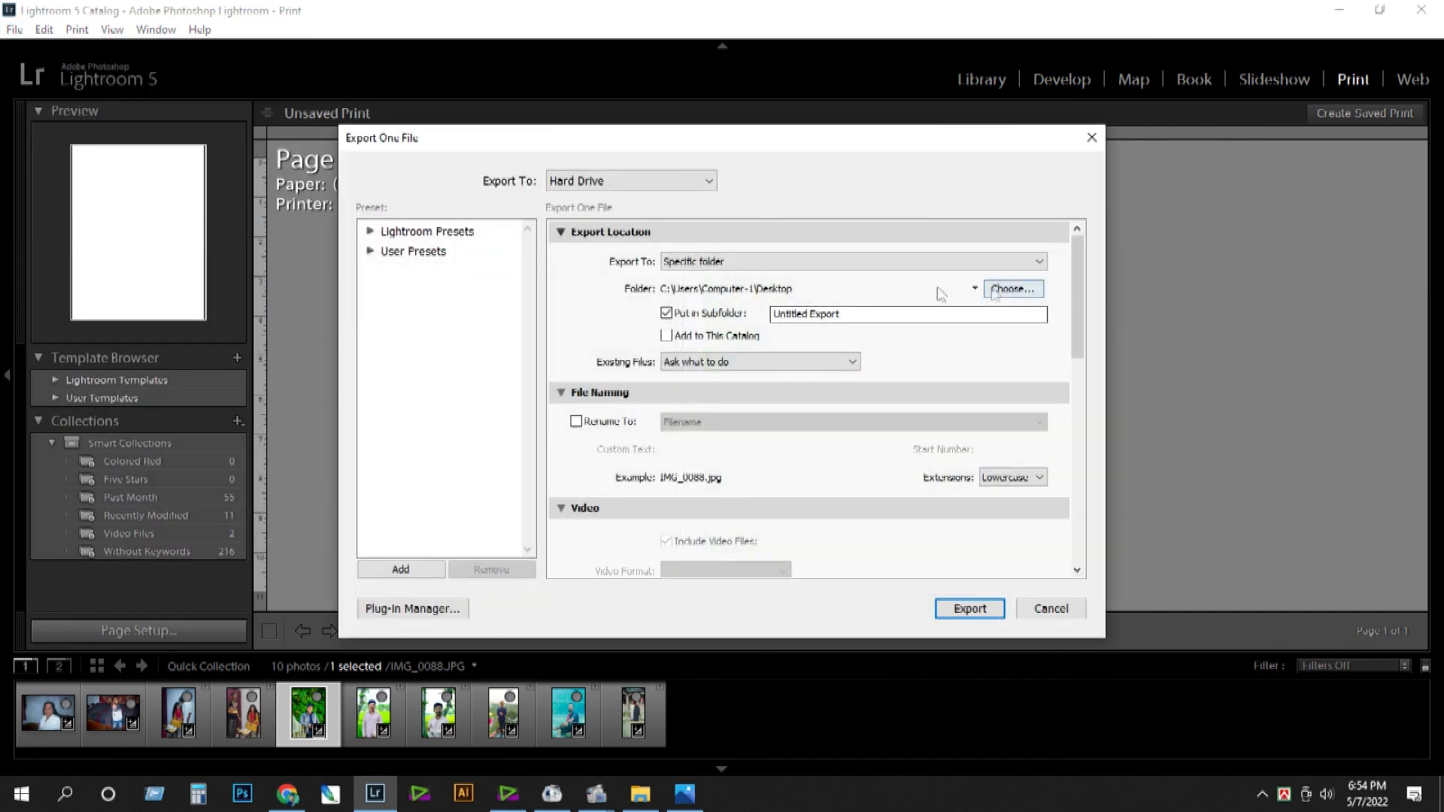
click(960, 615)
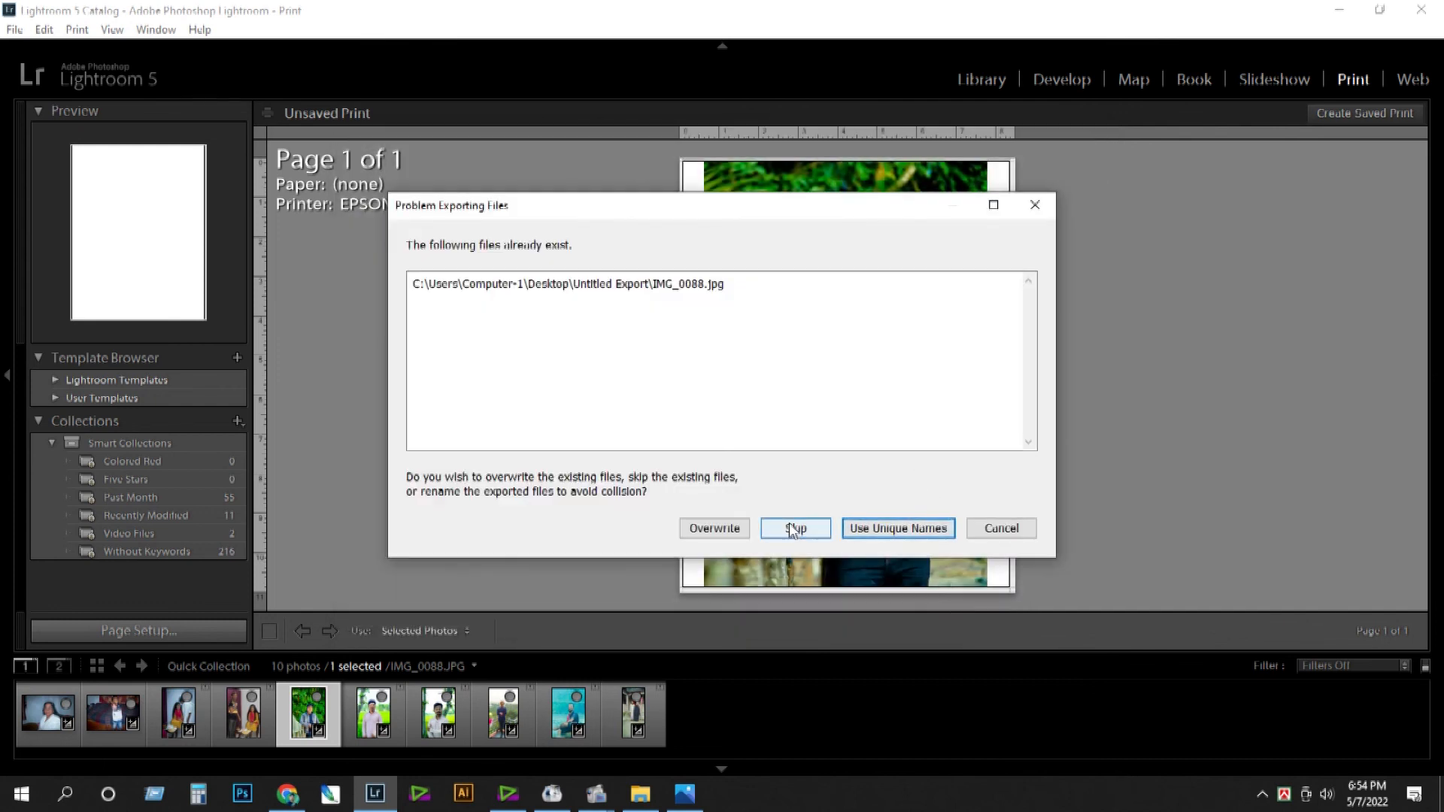
click(918, 531)
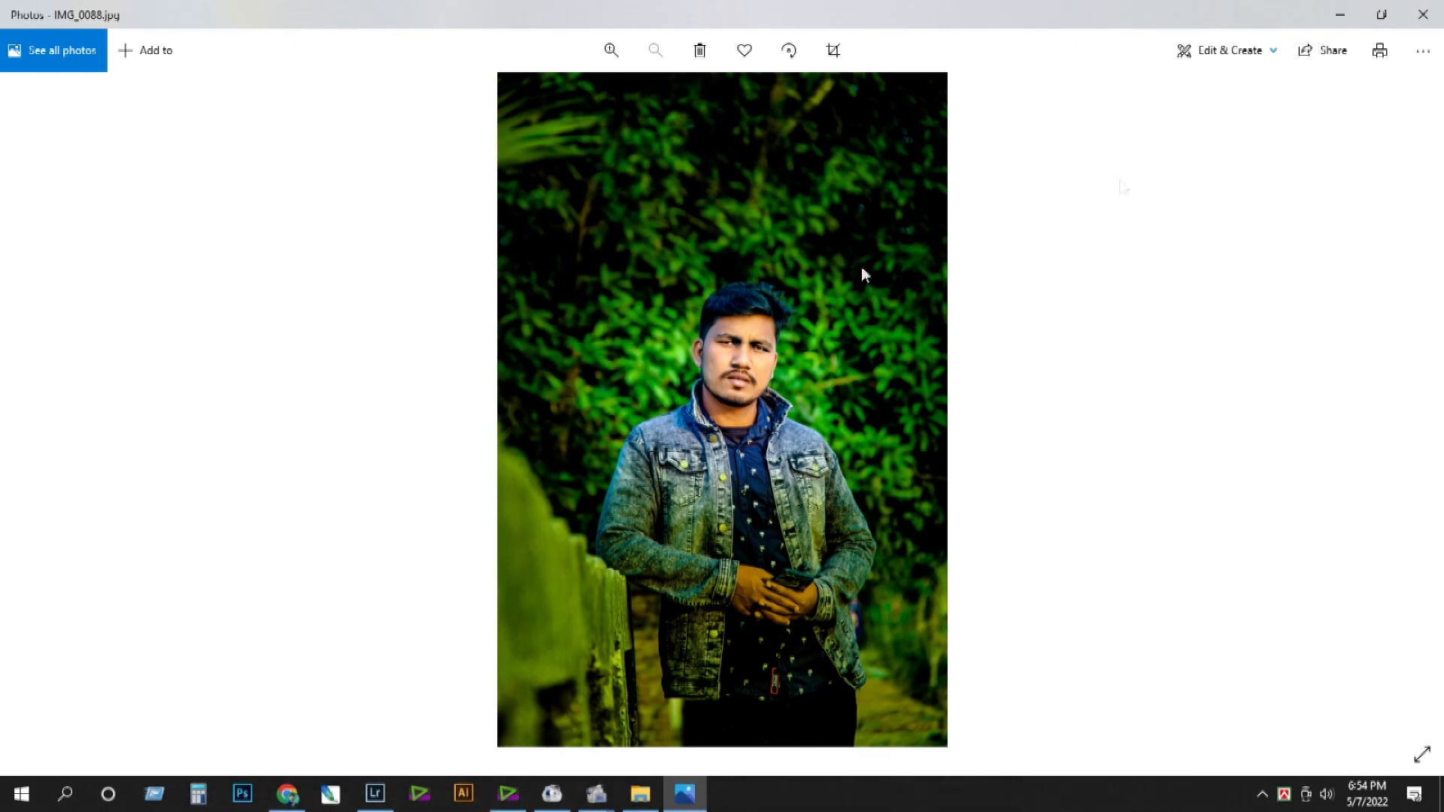
Refresh the Untitled Export folder, open IMG_0088-2 in Photos and compare it with the first export.
click(1423, 15)
right_click(496, 372)
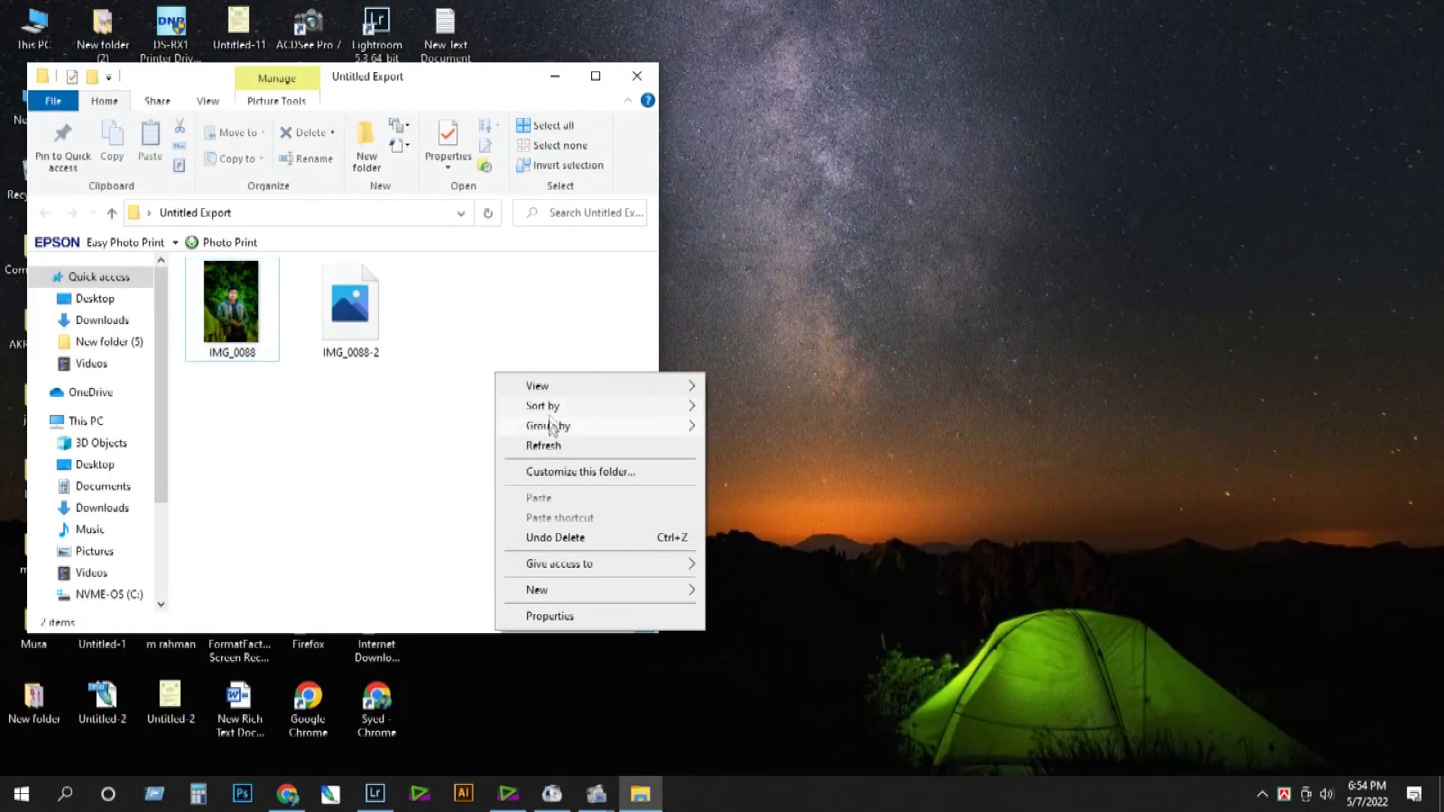
click(543, 445)
double_click(361, 314)
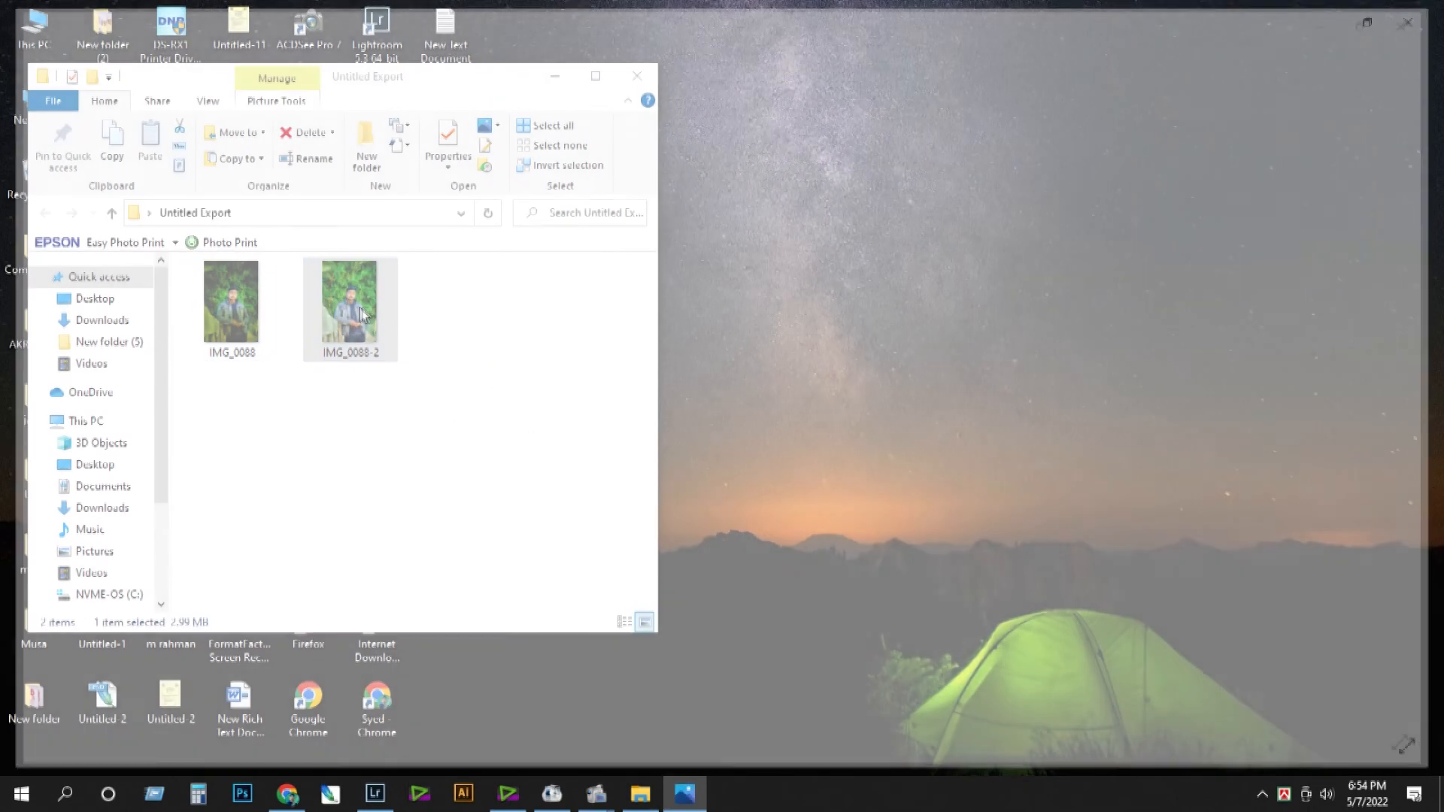
scroll(836, 387, up, 3)
scroll(876, 423, down, 3)
key(Left)
key(Right)
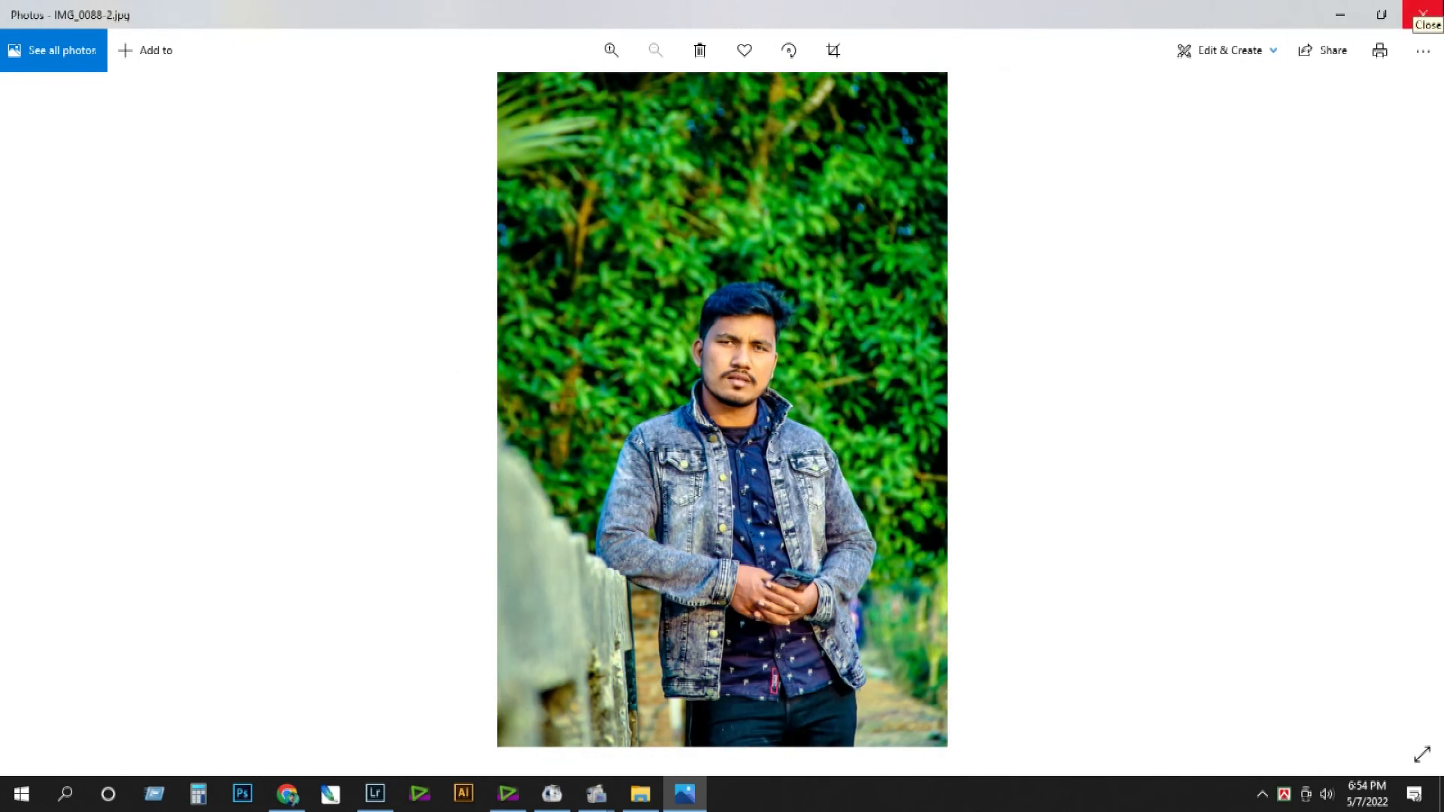
click(1423, 13)
click(553, 793)
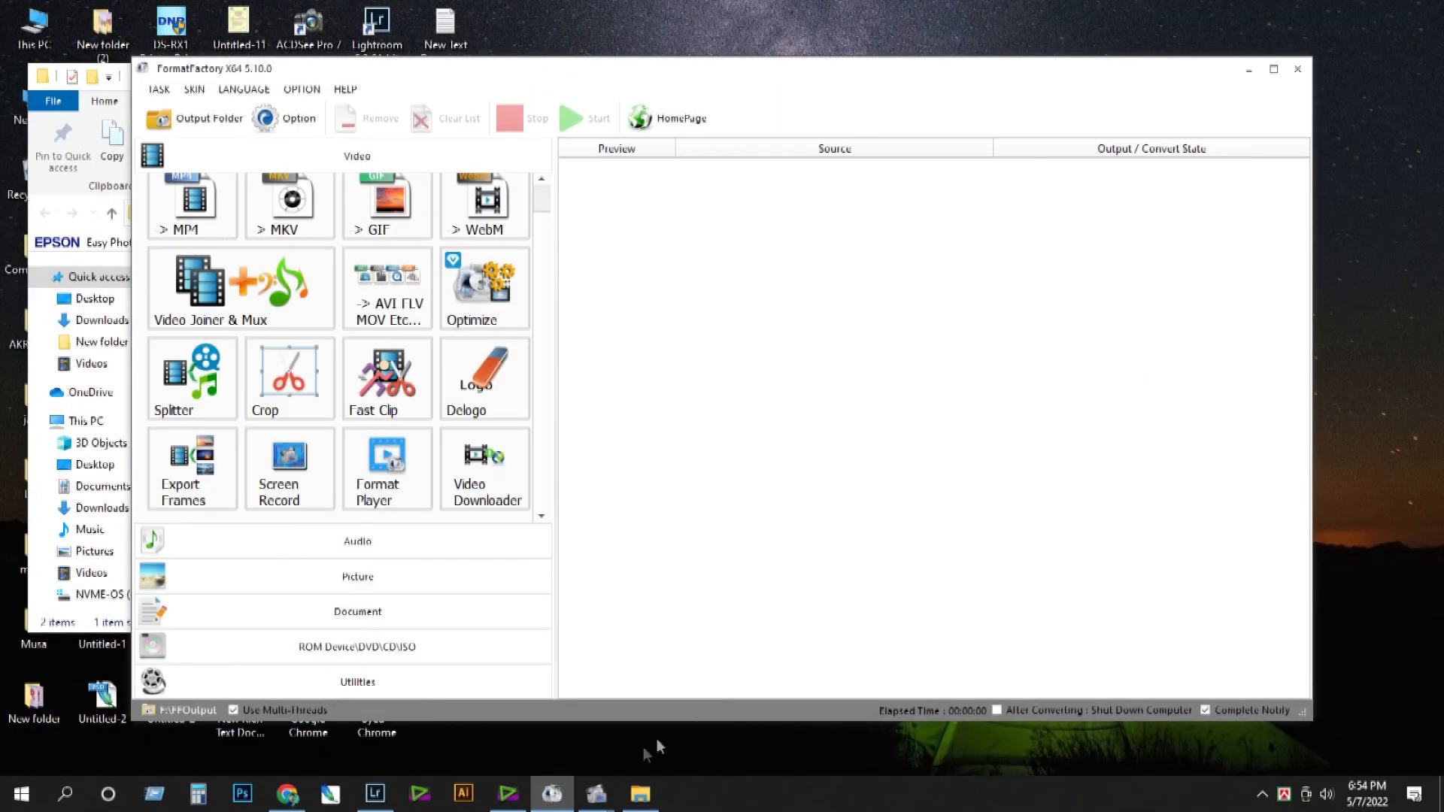
click(553, 794)
mouse_move(596, 791)
click(560, 764)
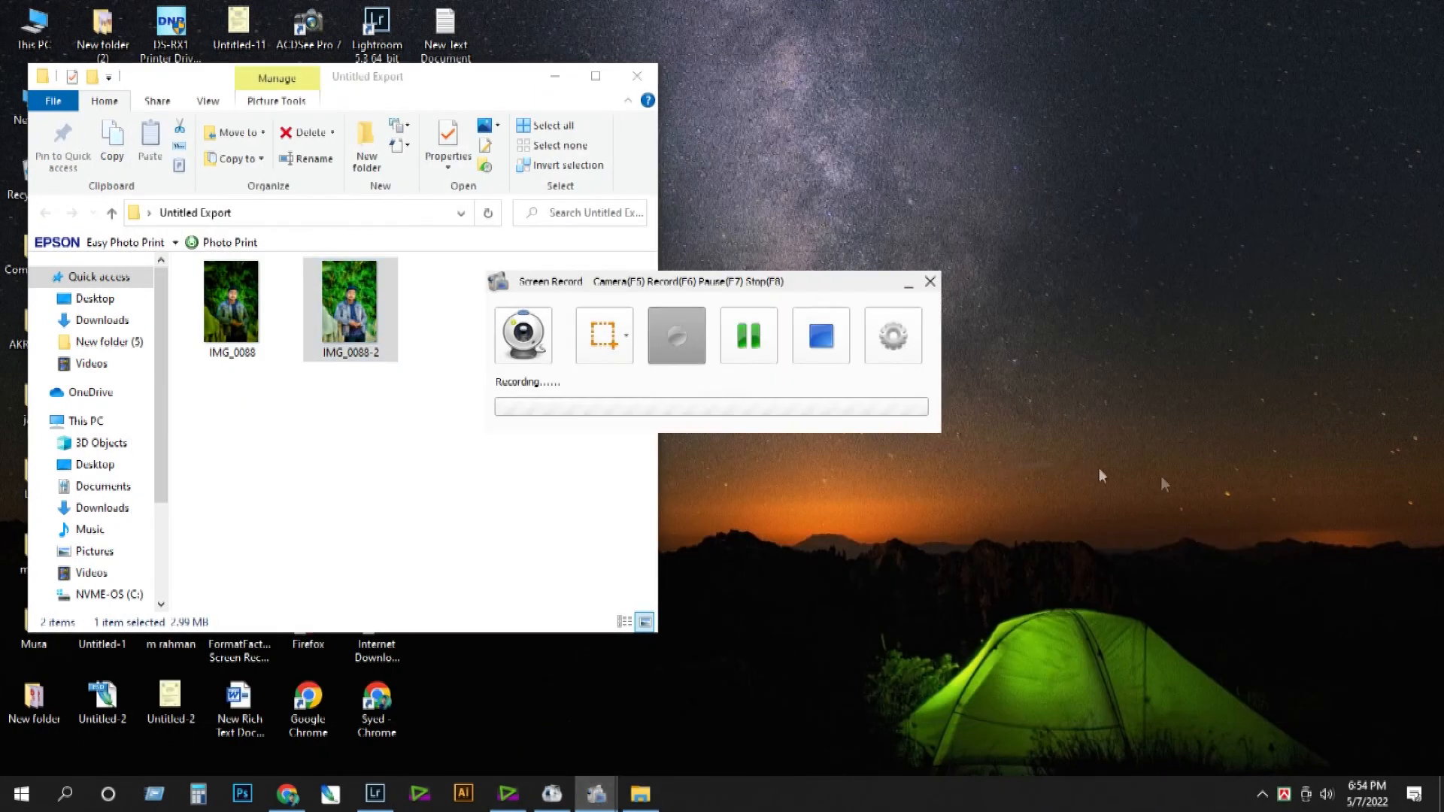